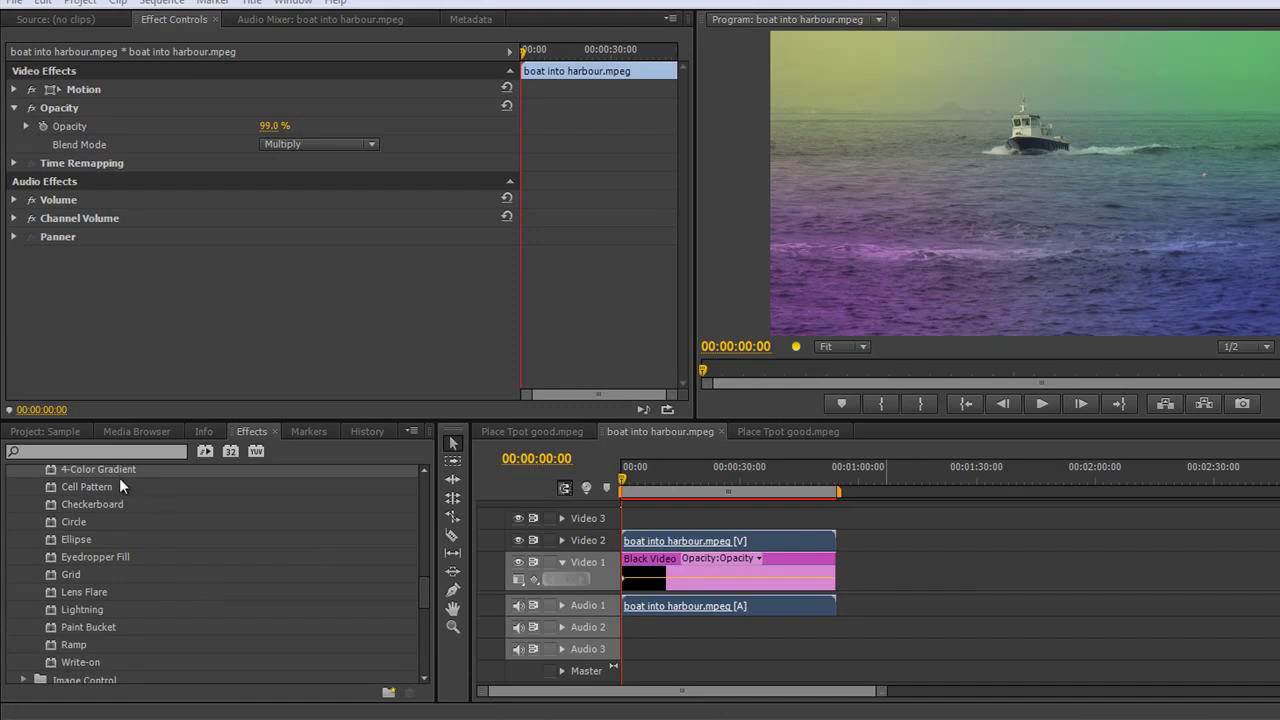
- Scroll the Effects list to Video Effects > Generate, showing Cell Pattern and Lens Flare
{"action": "left_click_drag", "start_coordinate": [425, 583], "coordinate": [420, 580]}
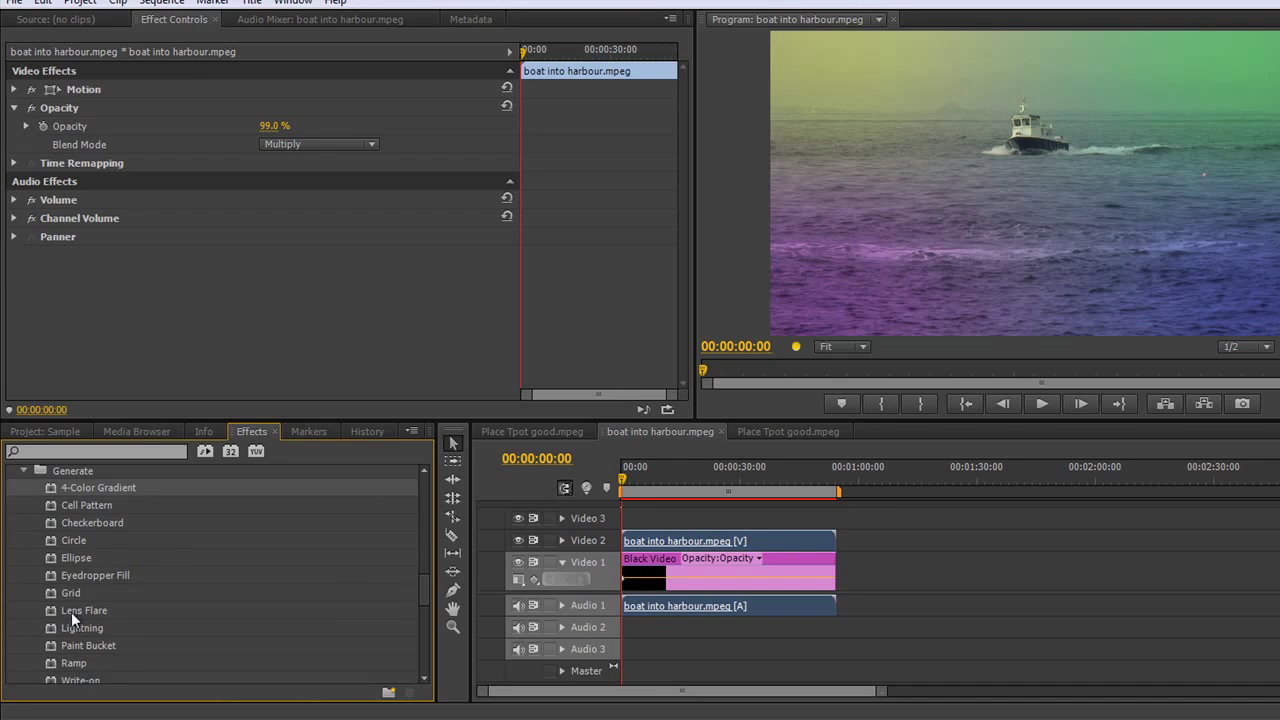
- Apply Lens Flare to the boat clip and move its centre to 186.1, 158.3 in the upper-left sky
{"action": "left_click_drag", "start_coordinate": [71, 612], "coordinate": [648, 543]}
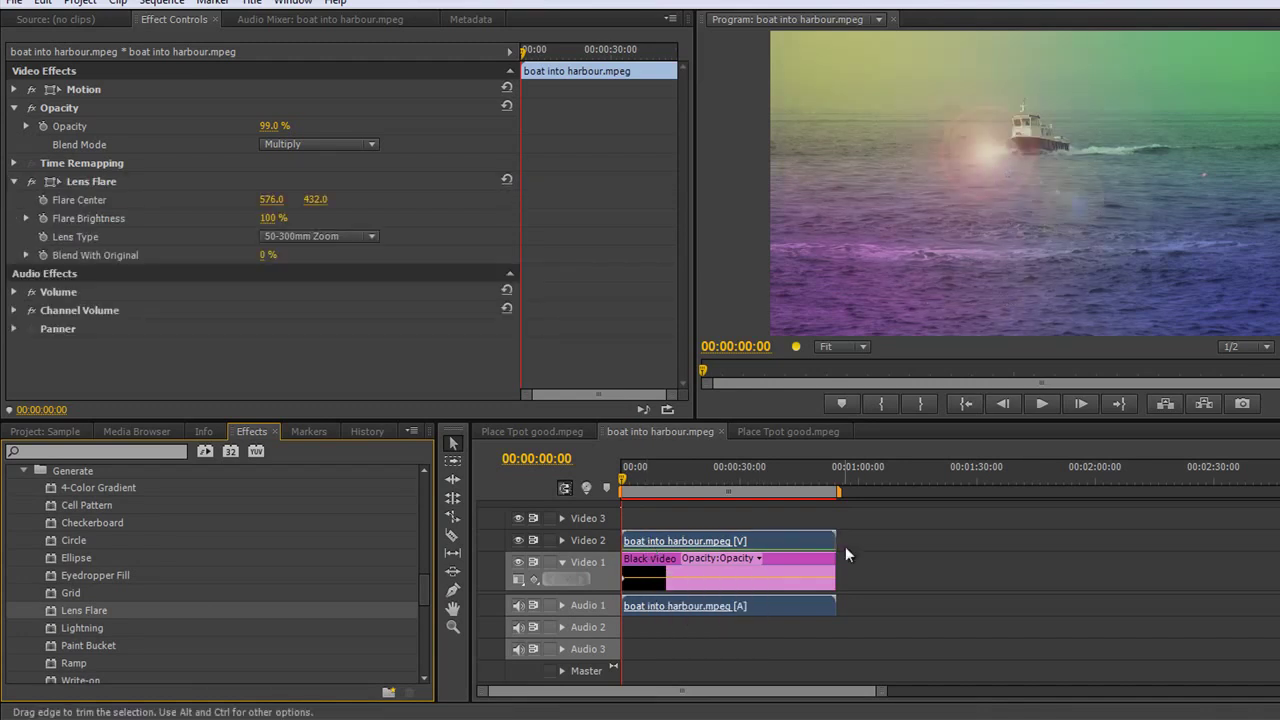
{"action": "left_click", "coordinate": [788, 540]}
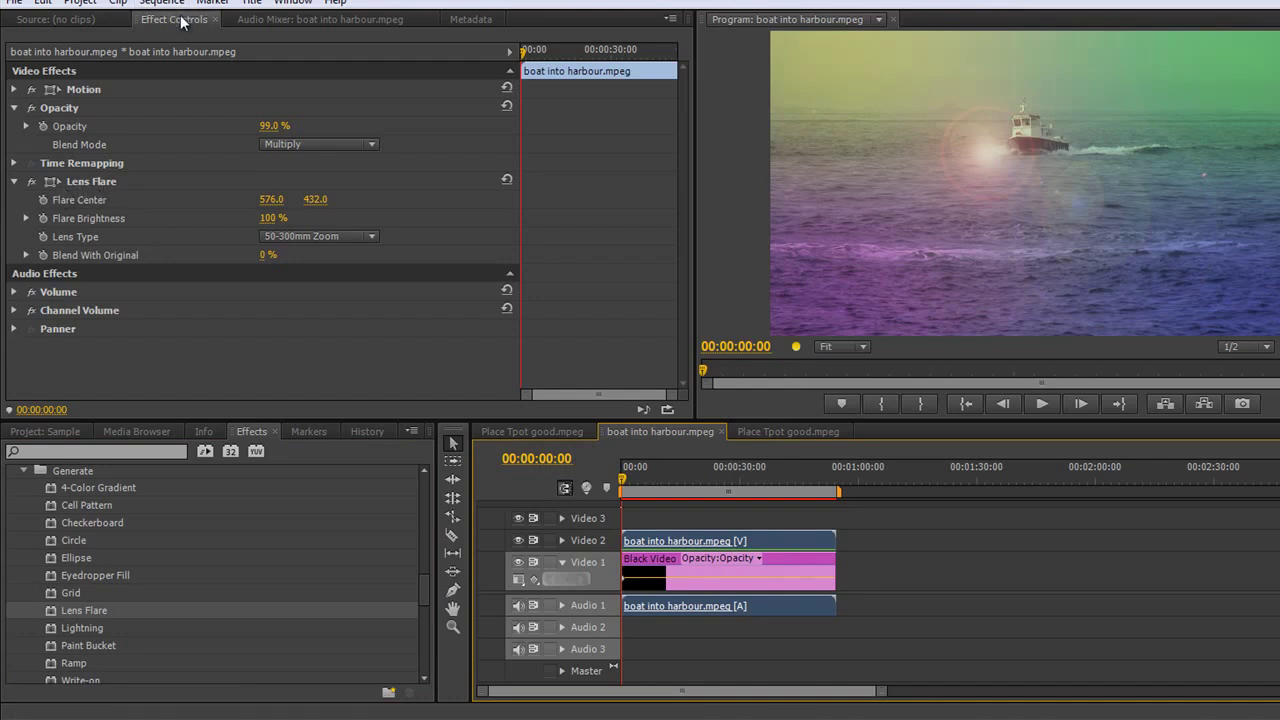
{"action": "left_click", "coordinate": [92, 184]}
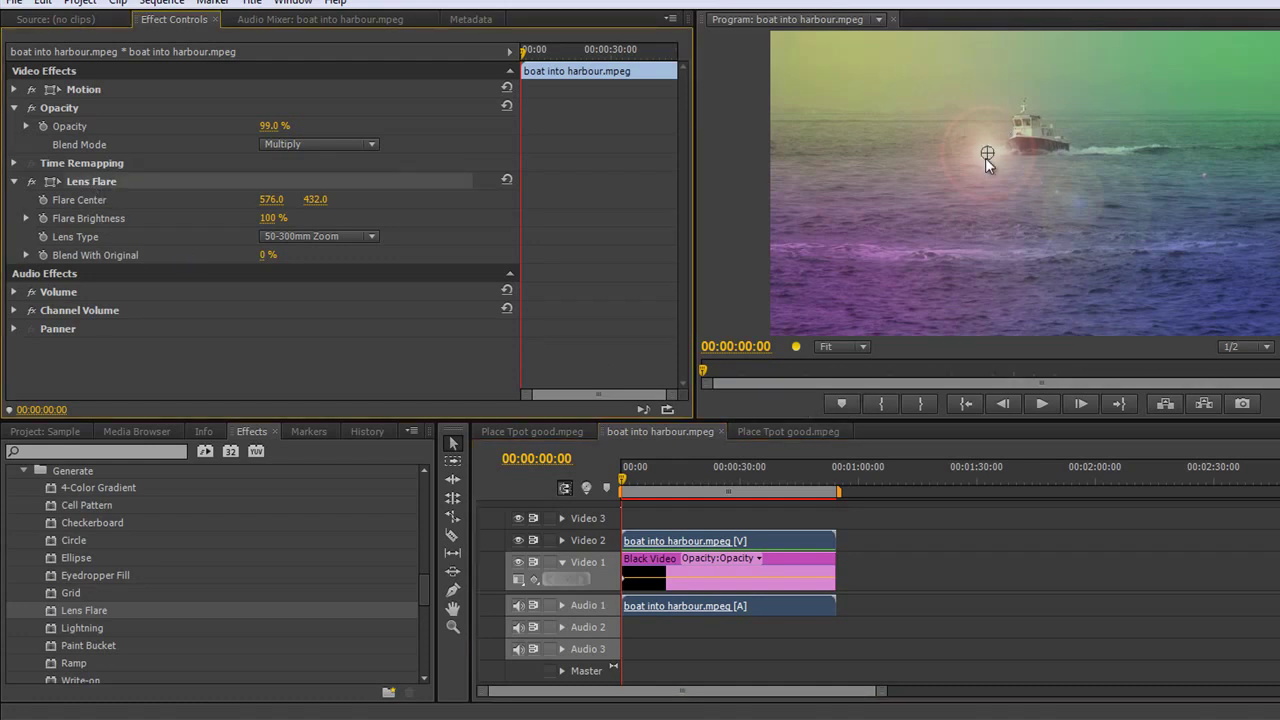
{"action": "left_click_drag", "start_coordinate": [987, 154], "coordinate": [843, 75]}
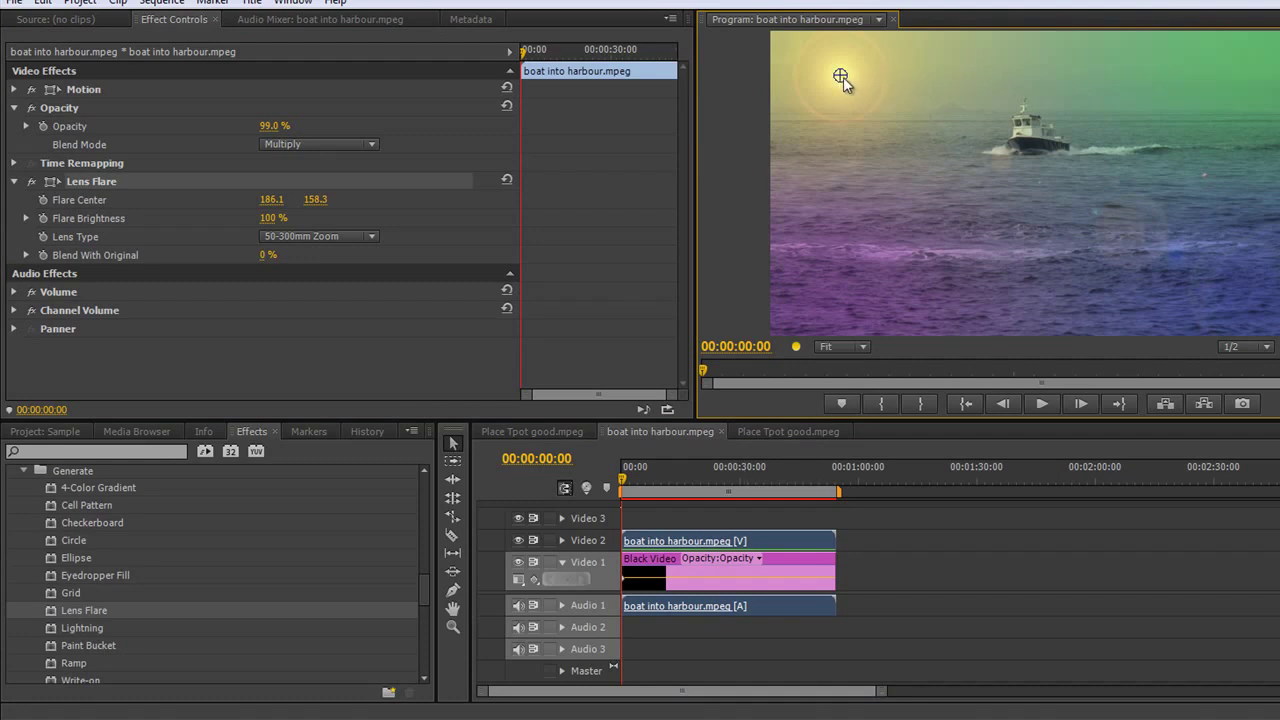
- Keyframe the Flare Center so it travels across the sky, then play back the moving flare
{"action": "left_click", "coordinate": [43, 207]}
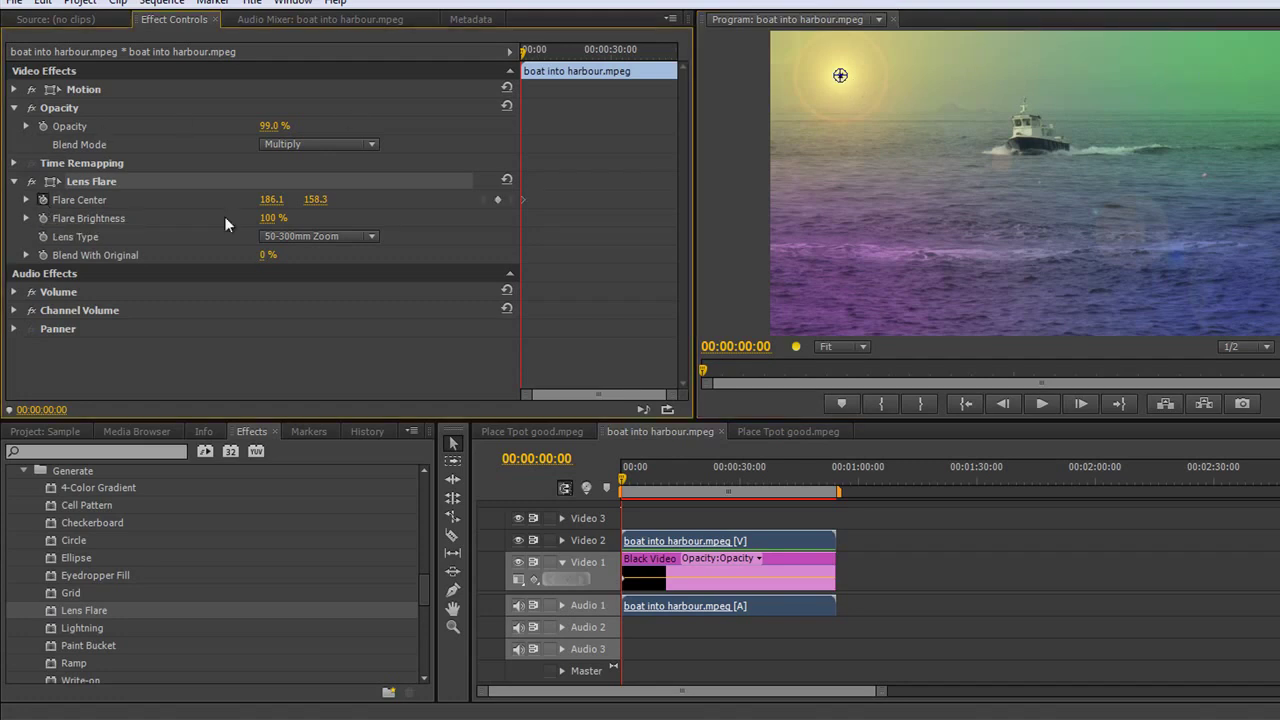
{"action": "left_click_drag", "start_coordinate": [523, 52], "coordinate": [671, 70]}
{"action": "left_click_drag", "start_coordinate": [839, 76], "coordinate": [1210, 91]}
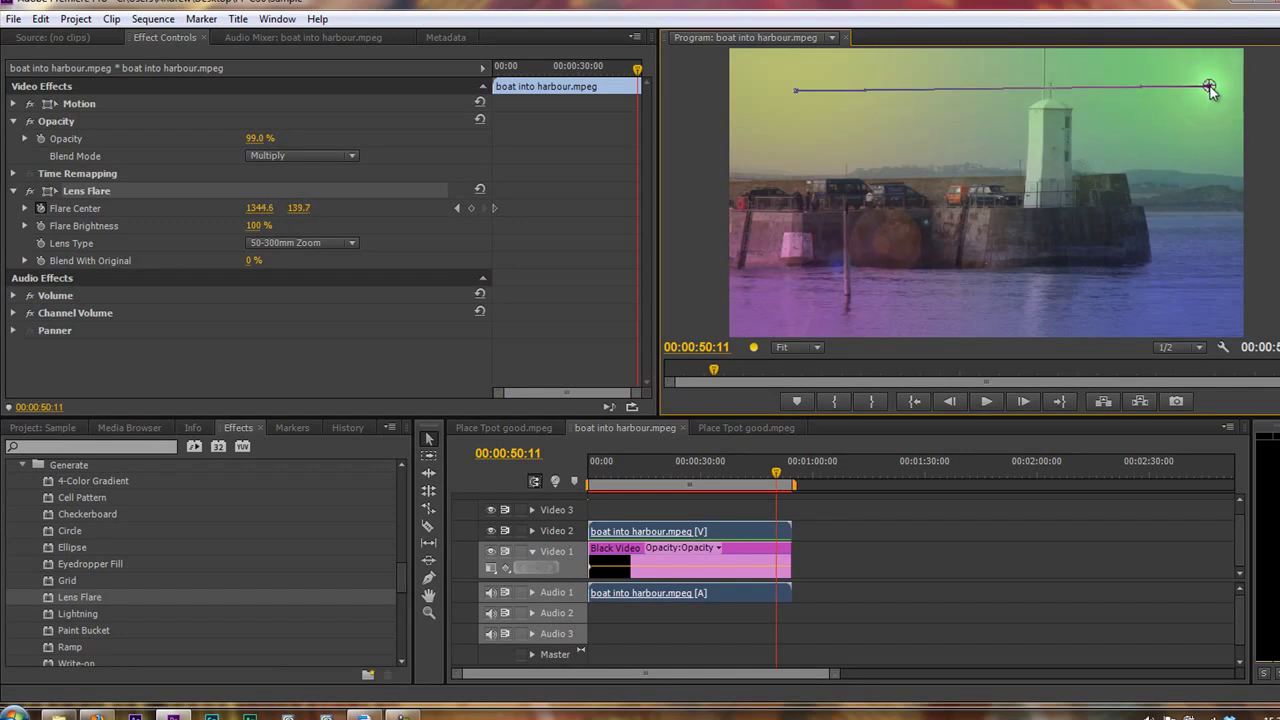
{"action": "left_click_drag", "start_coordinate": [780, 476], "coordinate": [558, 524]}
{"action": "key", "text": "space"}
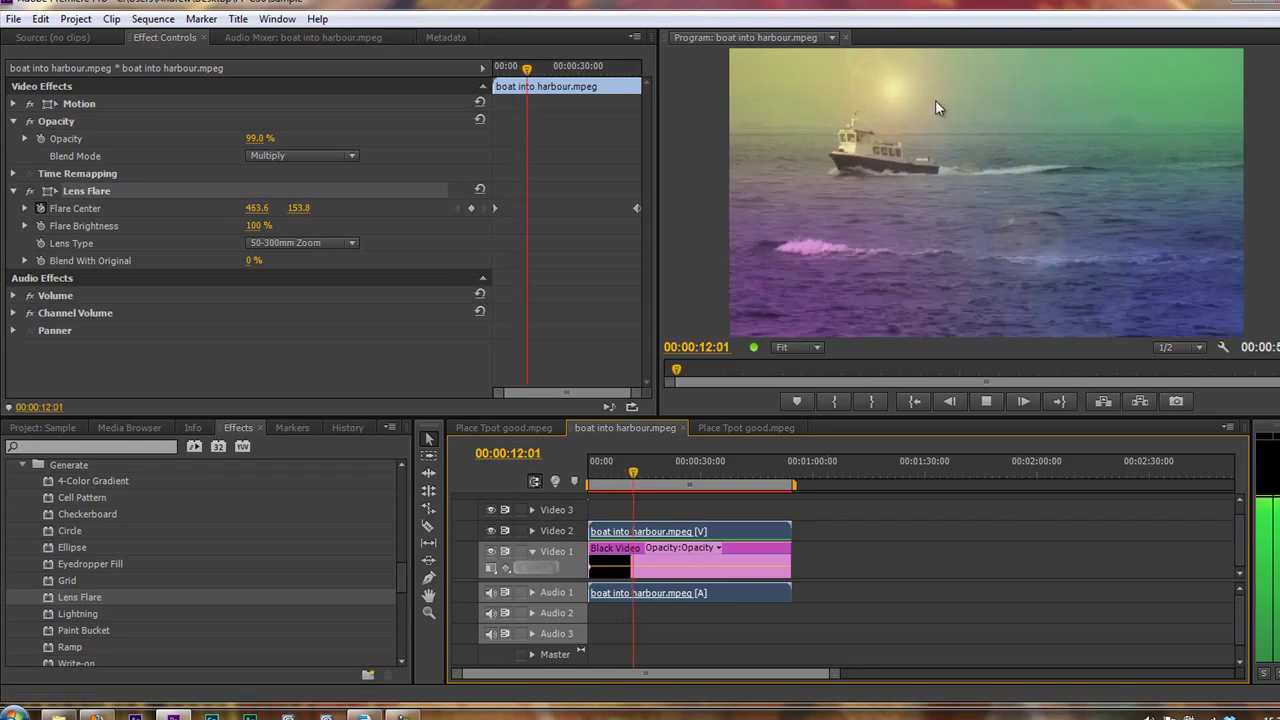
{"action": "key", "text": "space"}
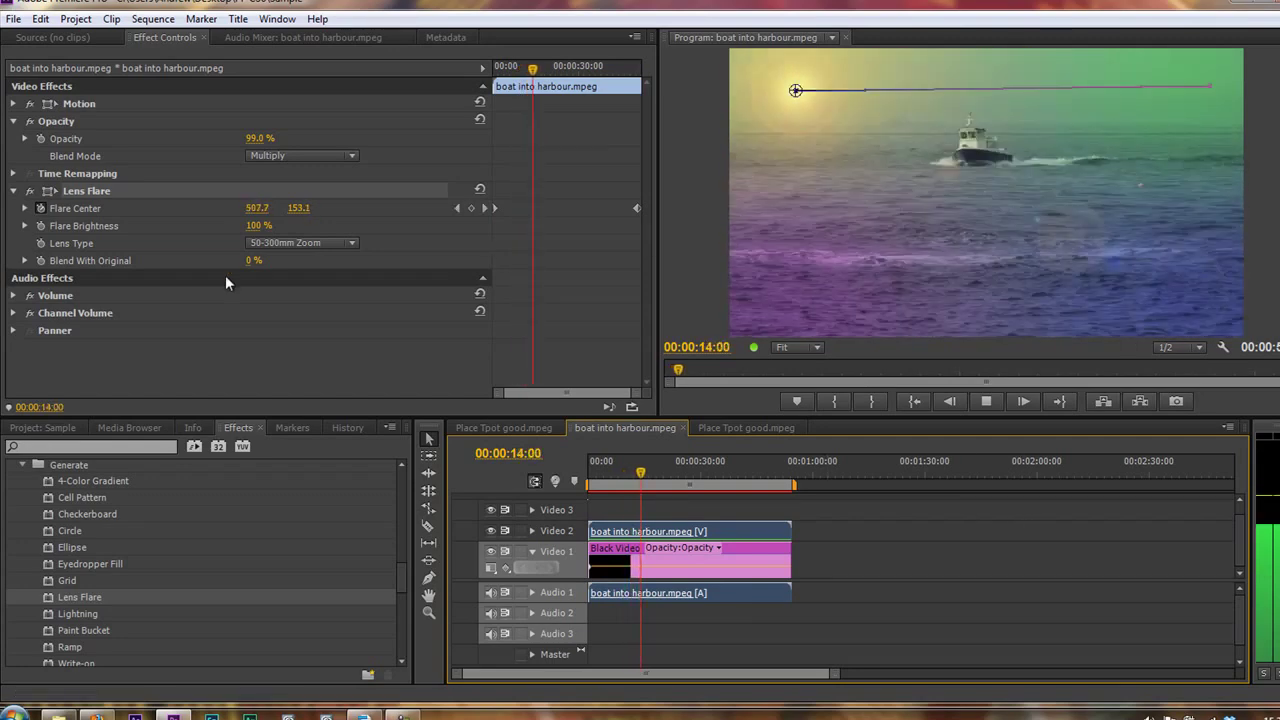
- Try the 35mm Prime and 105mm Prime lens types, then return to 50-300mm Zoom
{"action": "left_click", "coordinate": [350, 243]}
{"action": "left_click", "coordinate": [302, 280]}
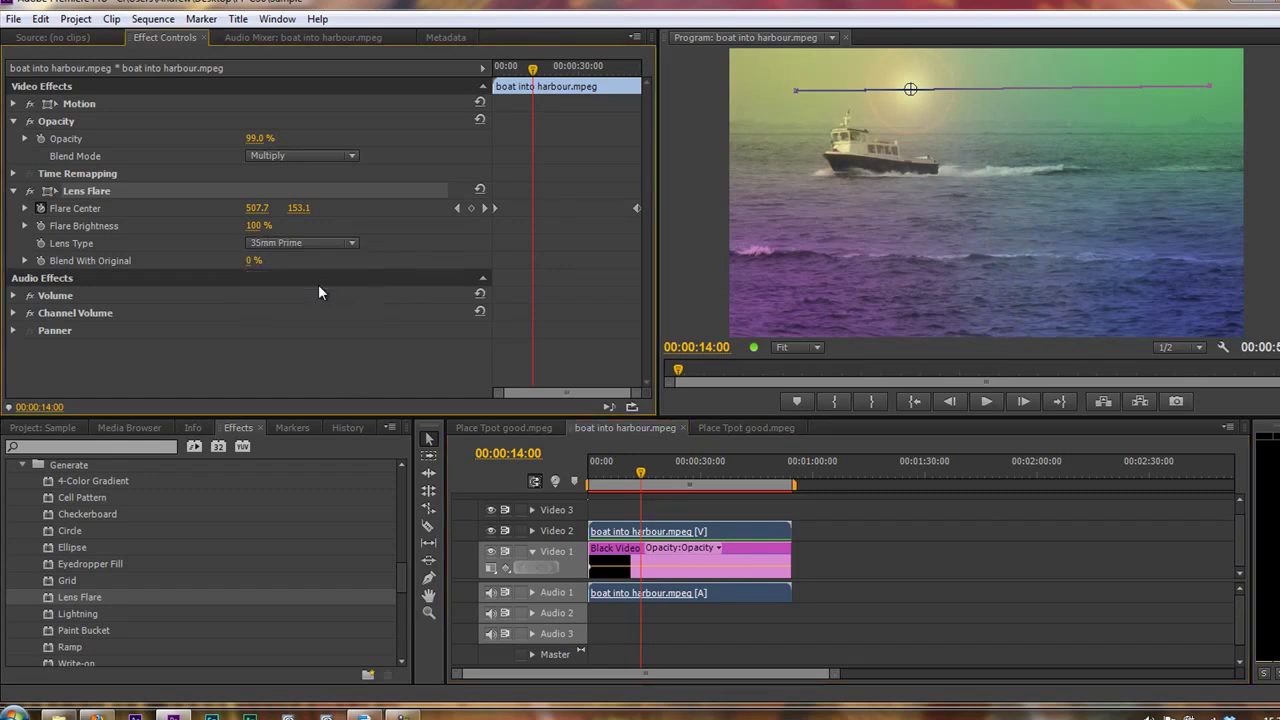
{"action": "left_click", "coordinate": [347, 244]}
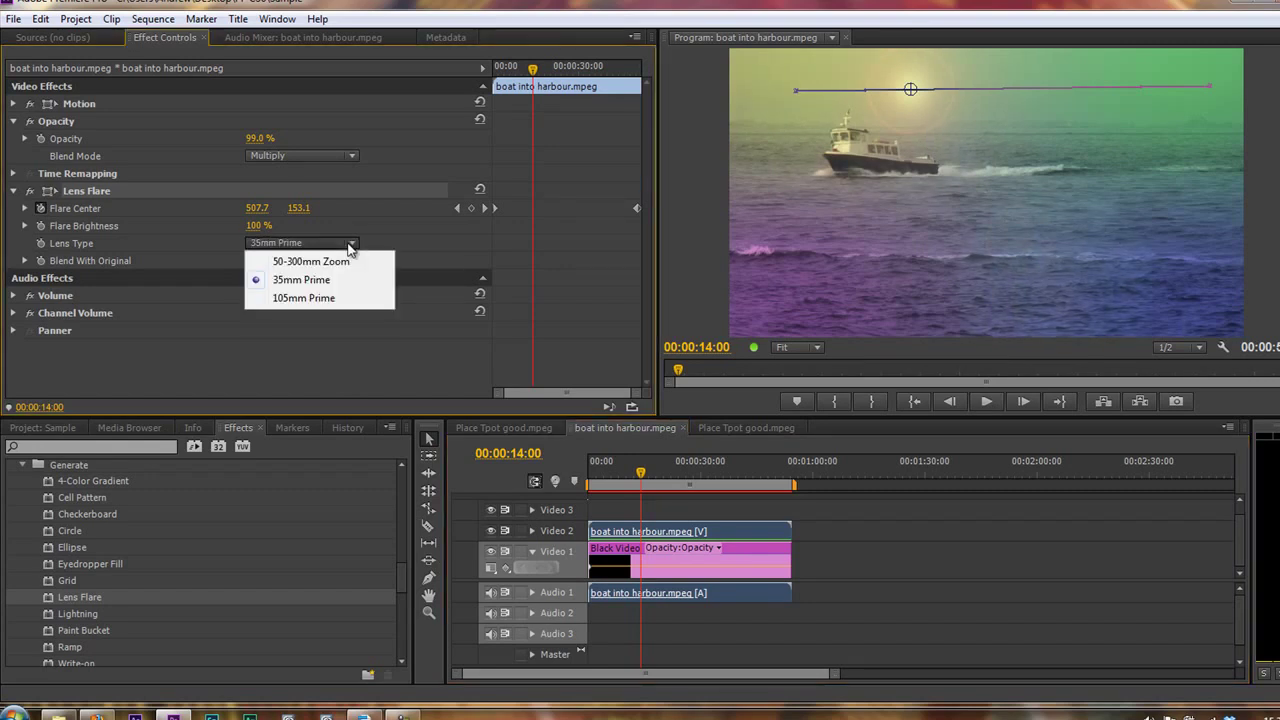
{"action": "left_click", "coordinate": [318, 300]}
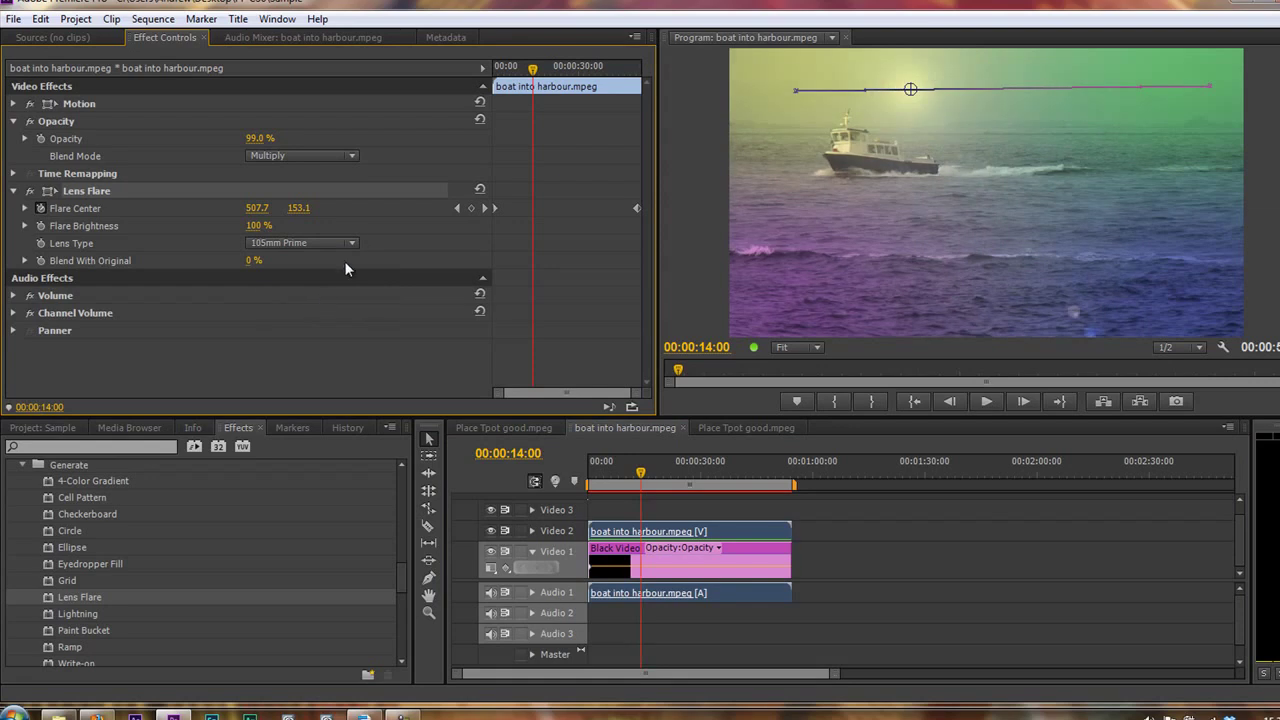
{"action": "left_click", "coordinate": [353, 243]}
{"action": "left_click", "coordinate": [342, 259]}
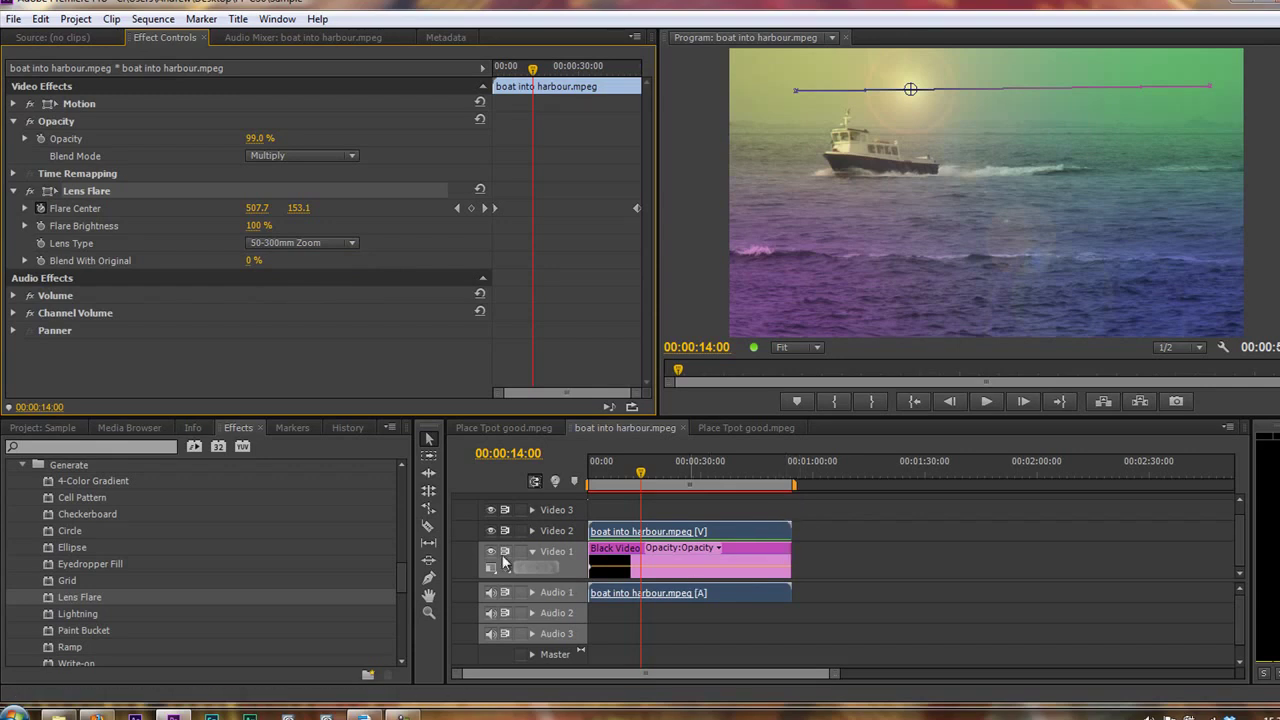
- Remove the 4-Color Gradient from Black Video and raise its opacity to 99%
{"action": "left_click", "coordinate": [749, 551]}
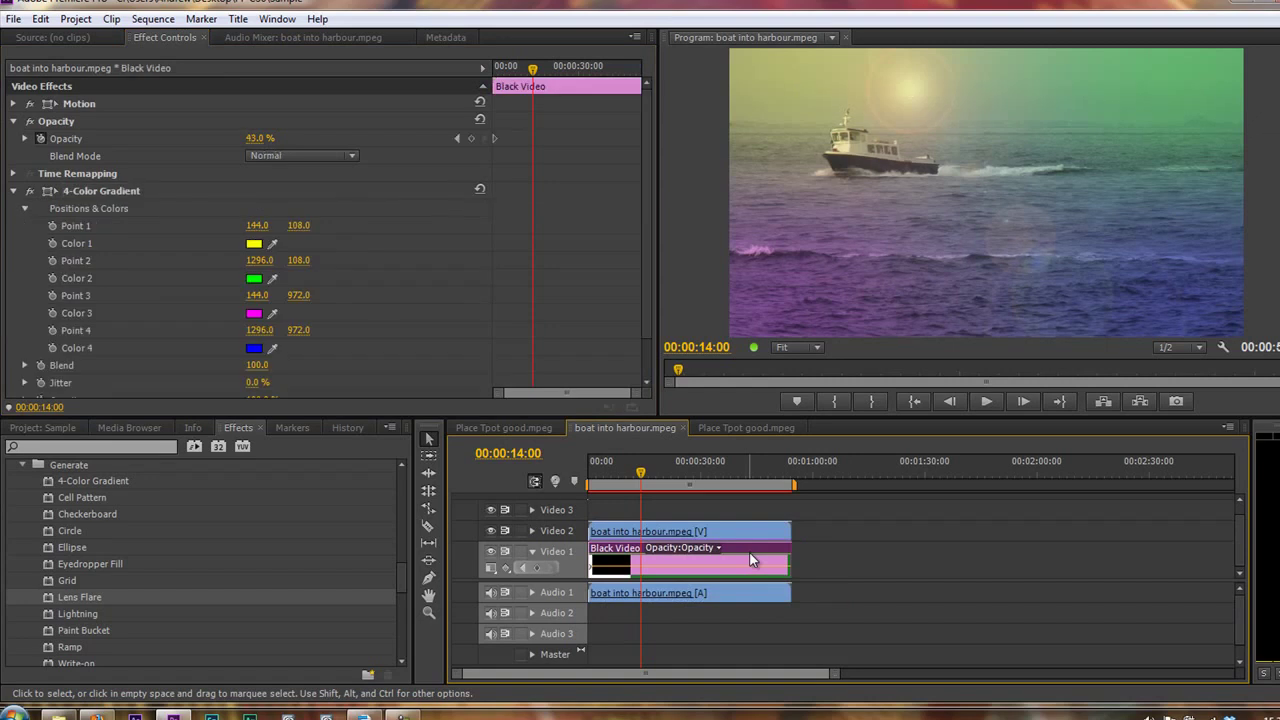
{"action": "left_click", "coordinate": [110, 190]}
{"action": "key", "text": "Delete"}
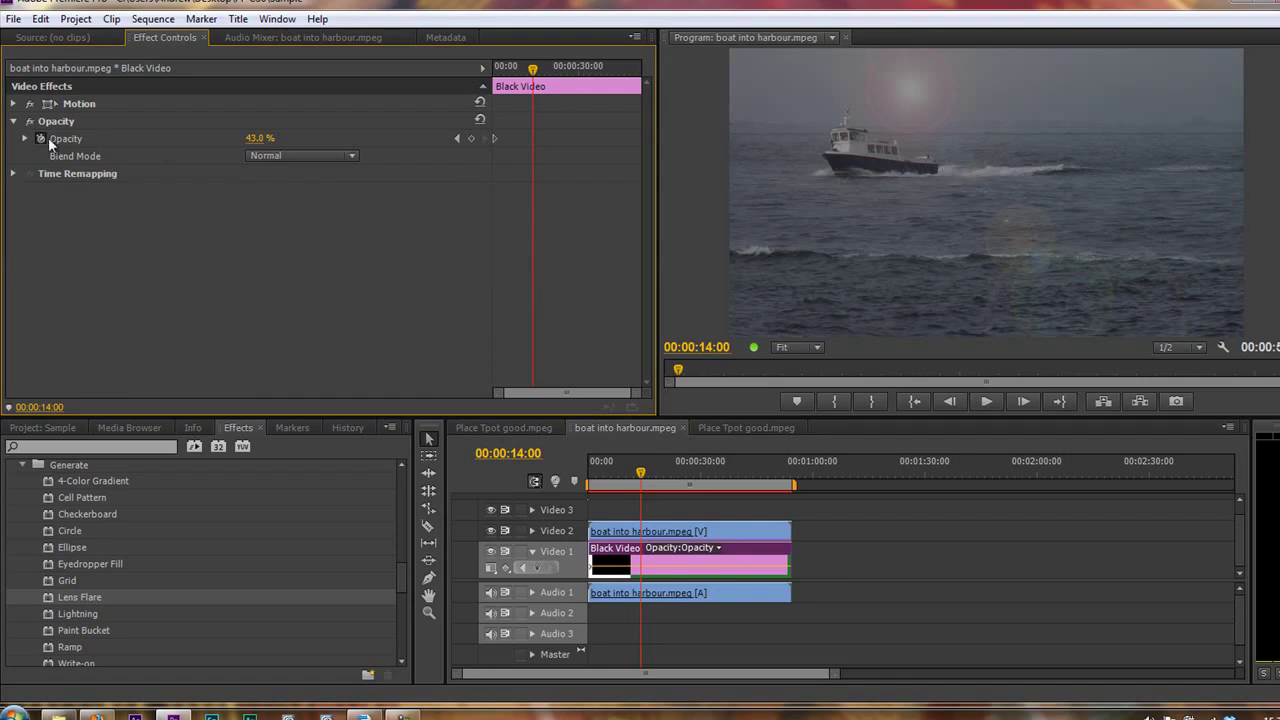
{"action": "left_click_drag", "start_coordinate": [252, 138], "coordinate": [372, 147]}
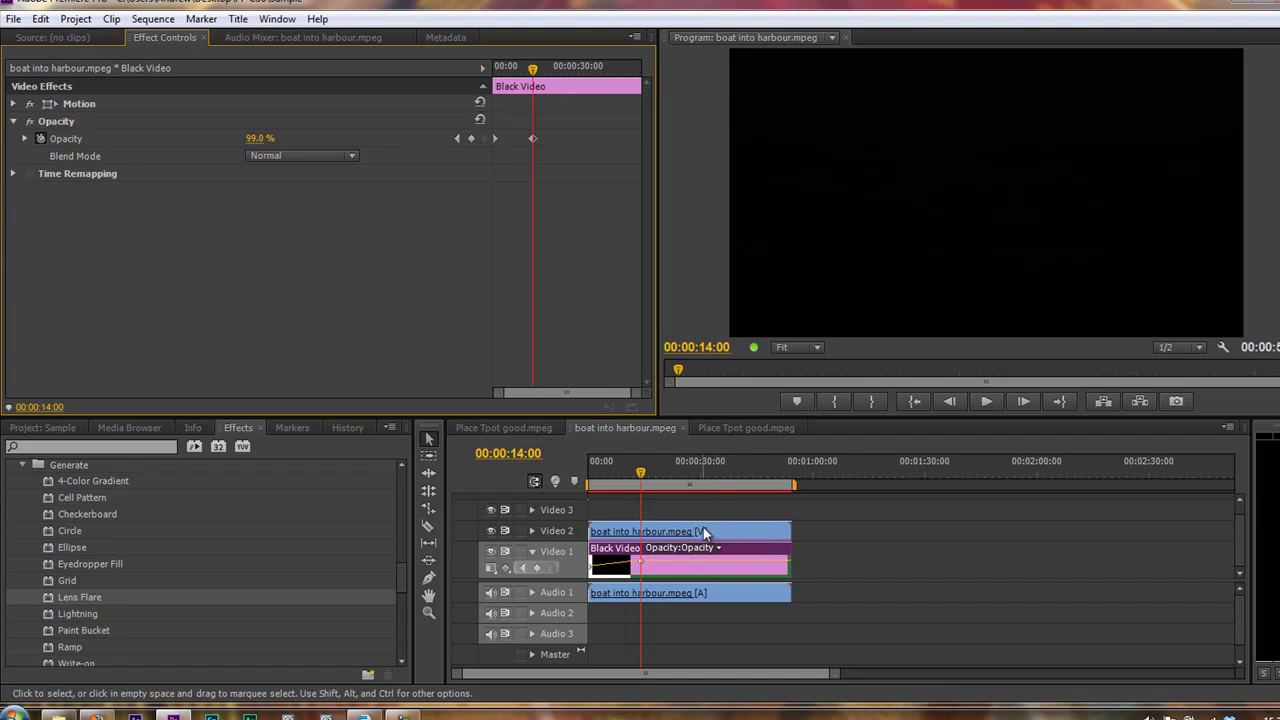
- Set the boat clip's blend mode to Normal and hide the Video 2 track
{"action": "left_click", "coordinate": [727, 530]}
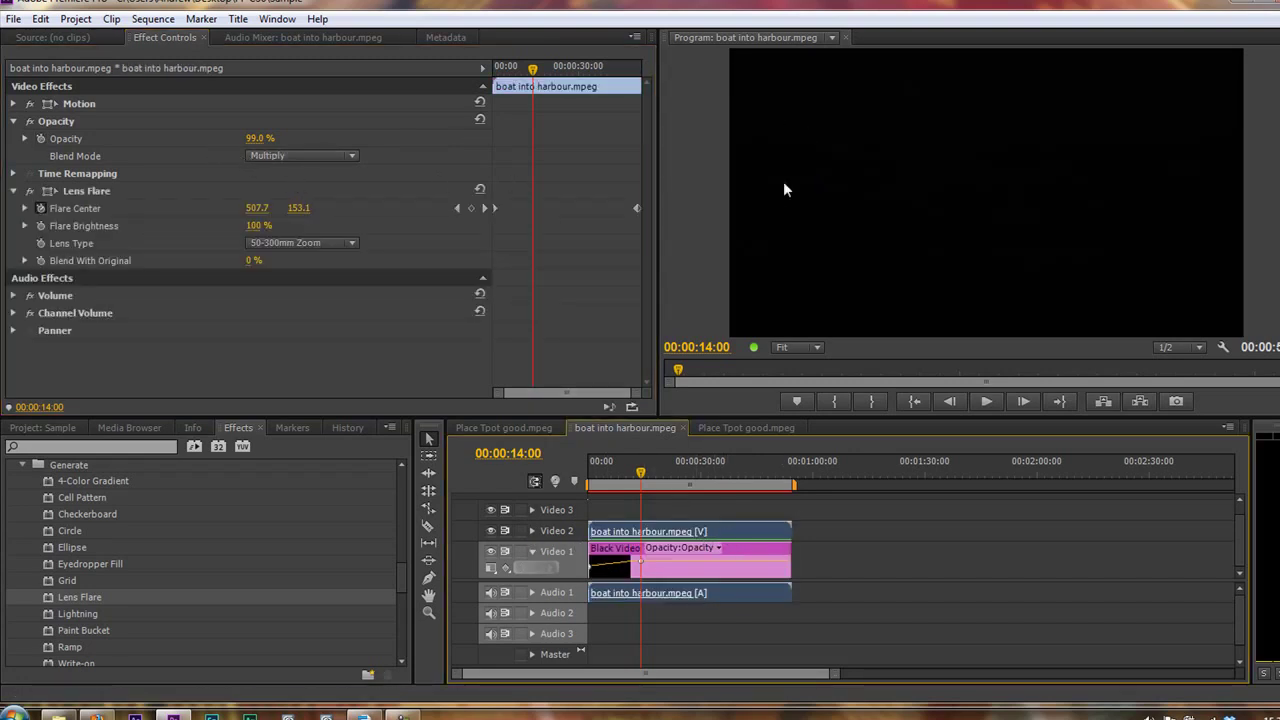
{"action": "left_click", "coordinate": [349, 155]}
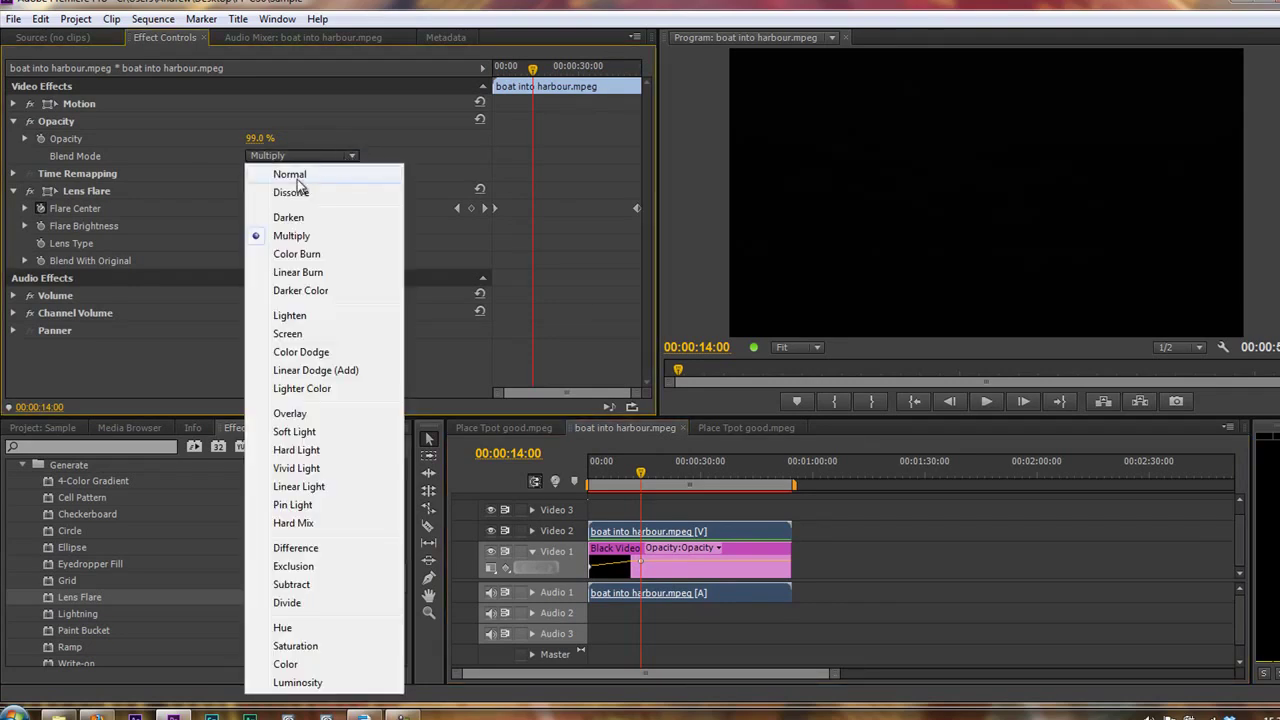
{"action": "left_click", "coordinate": [301, 174]}
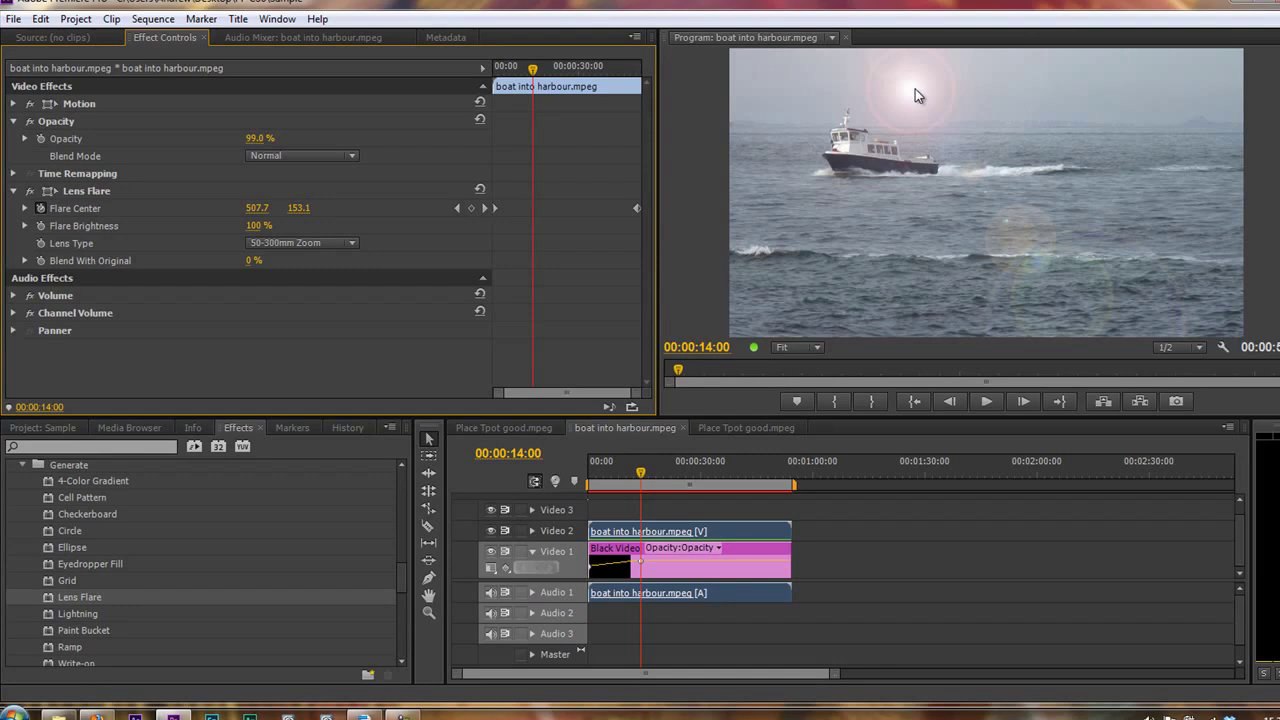
{"action": "left_click", "coordinate": [491, 530]}
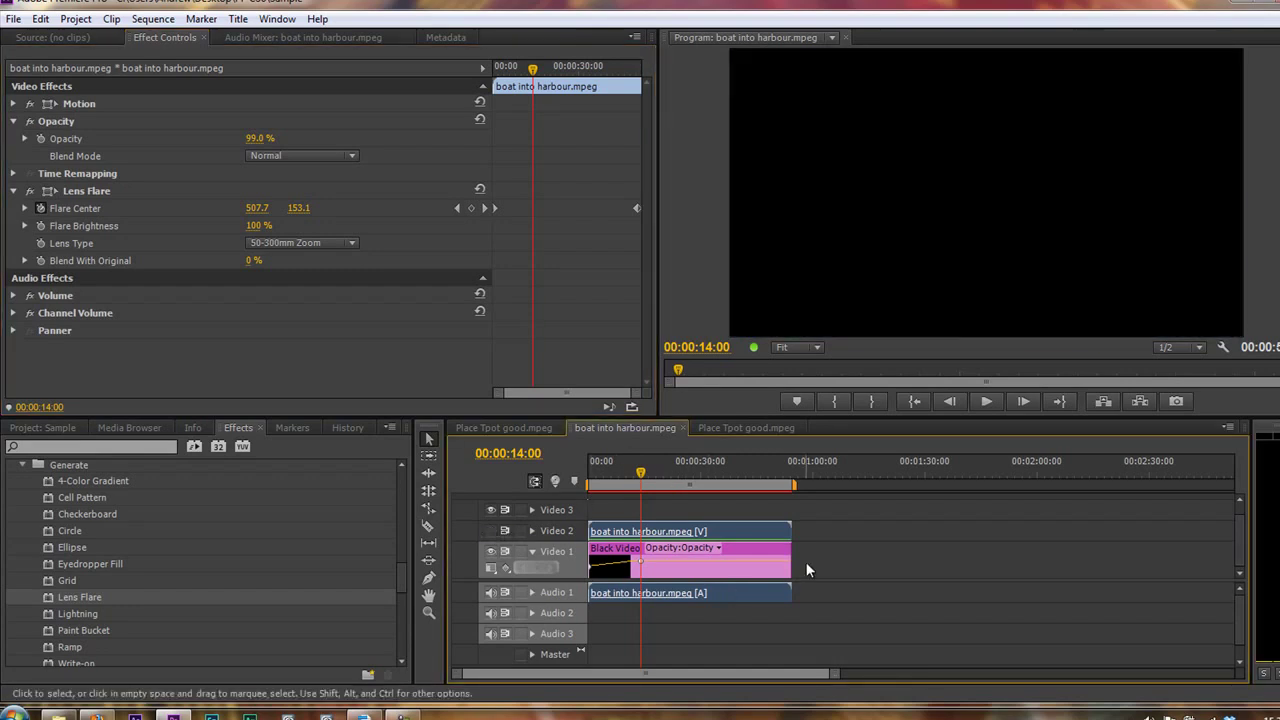
{"action": "left_click", "coordinate": [762, 549]}
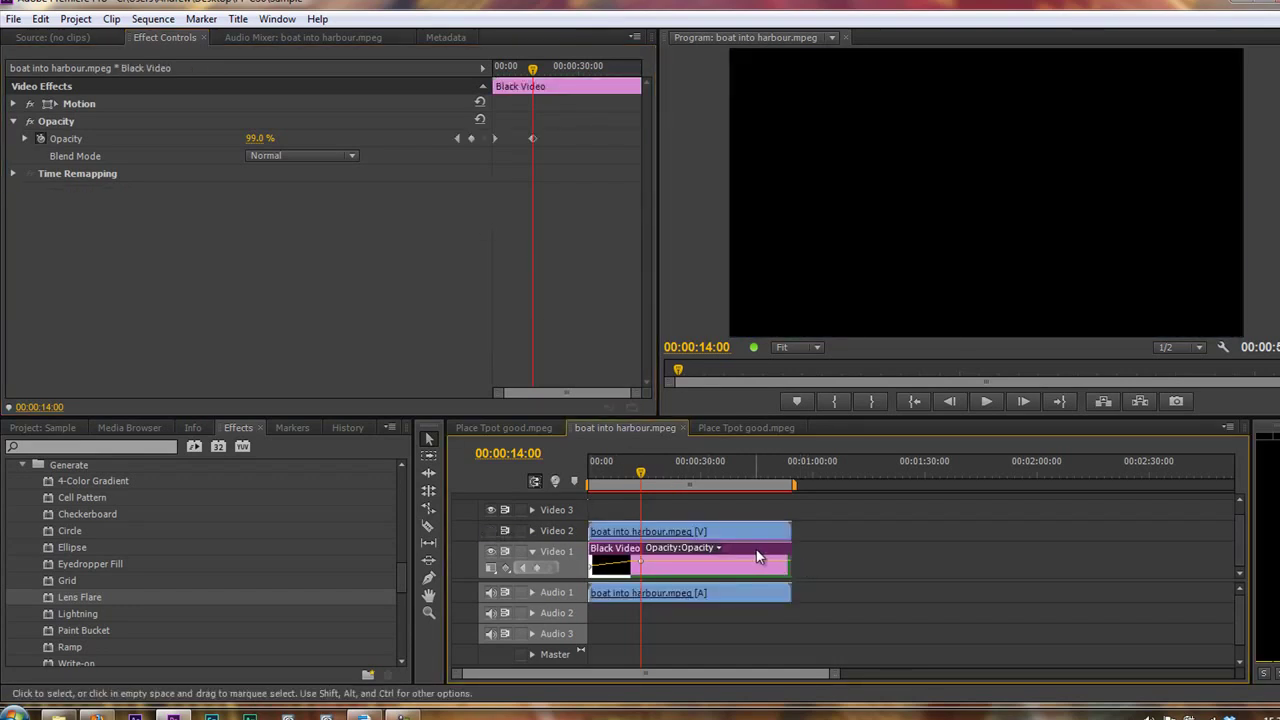
- Apply the Ramp effect to the Black Video clip
{"action": "scroll", "coordinate": [143, 573], "scroll_direction": "down", "scroll_amount": 1}
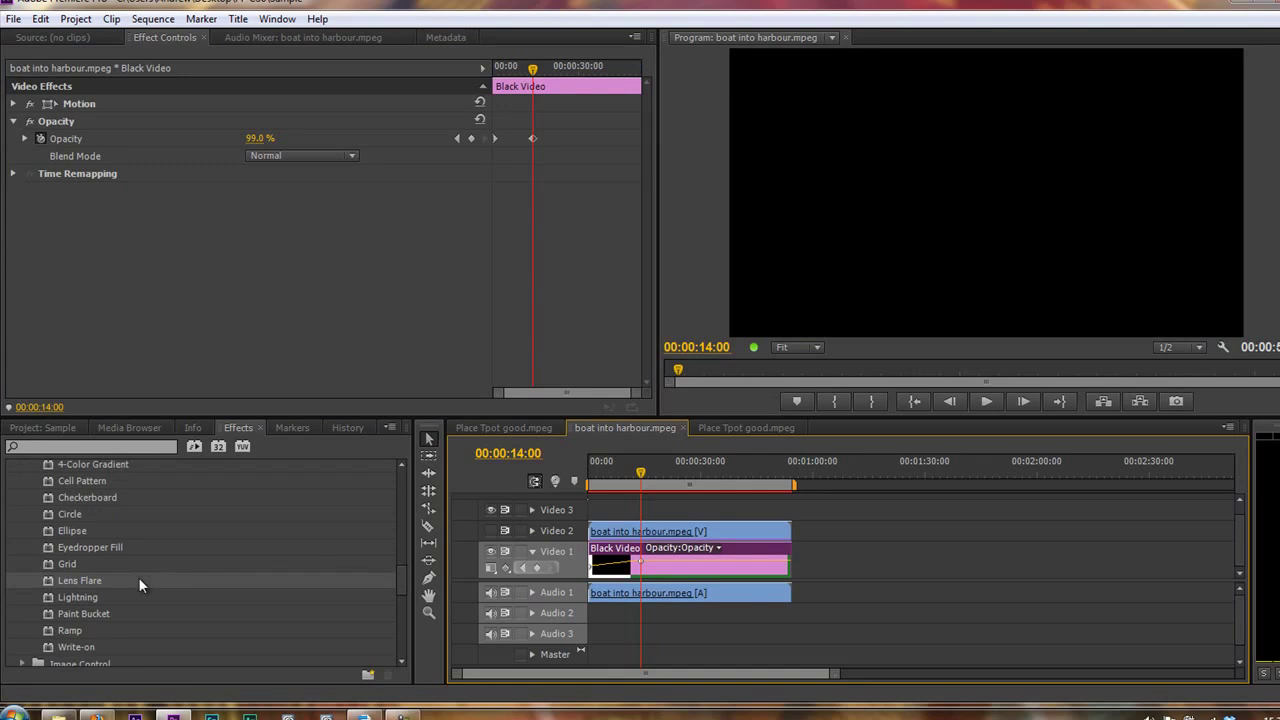
{"action": "left_click", "coordinate": [66, 631]}
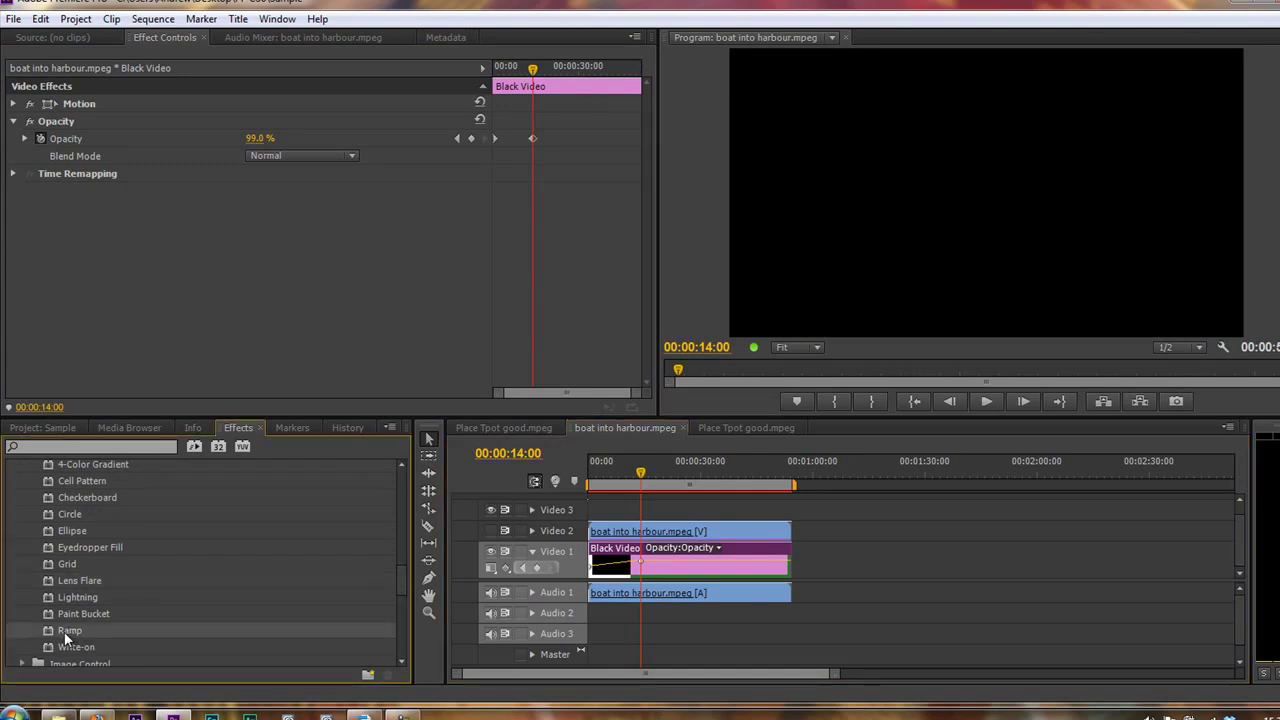
{"action": "left_click_drag", "start_coordinate": [64, 631], "coordinate": [742, 557]}
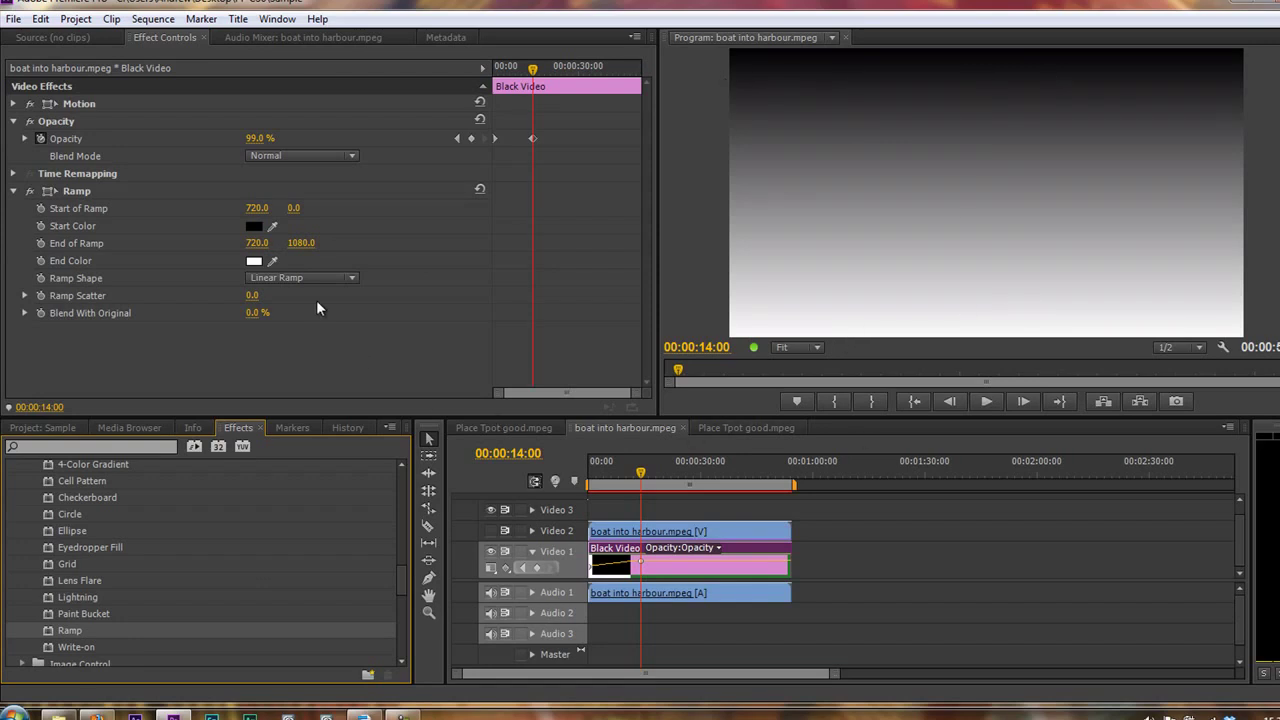
- Make the ramp run from red at the start to blue at the end, and adjust the start point's Y value
{"action": "left_click", "coordinate": [256, 232]}
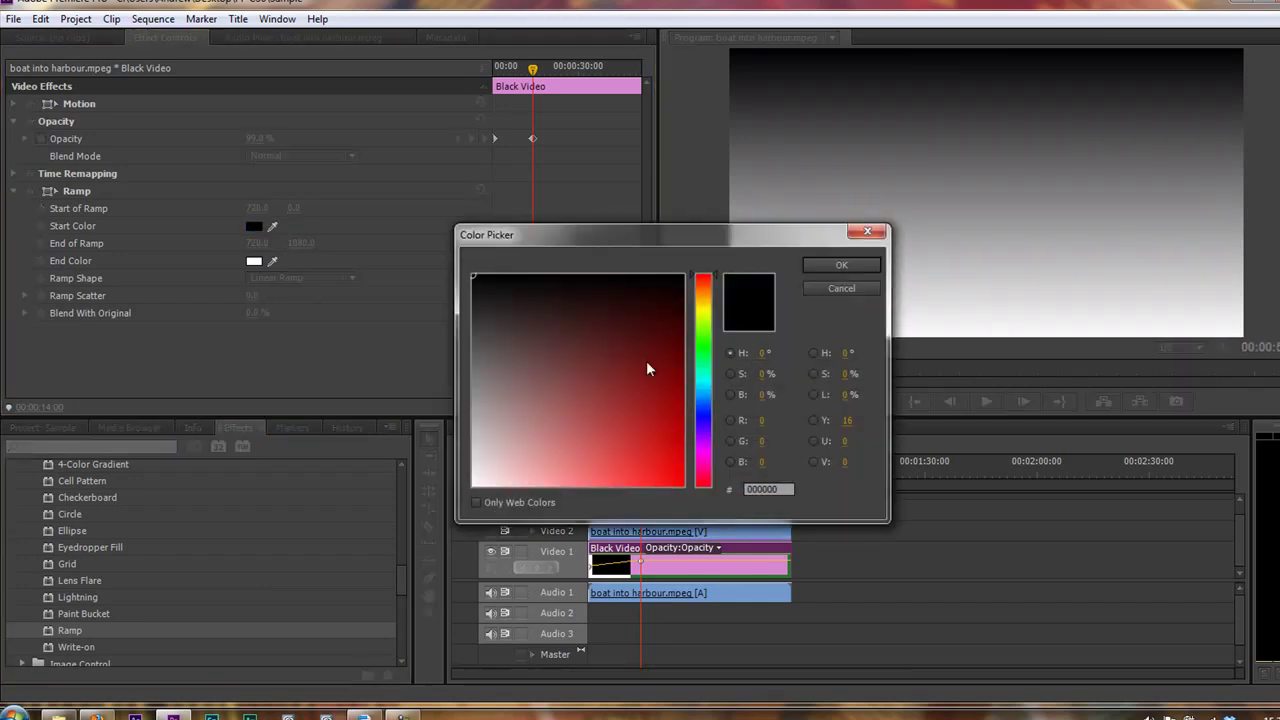
{"action": "mouse_move", "coordinate": [668, 418]}
{"action": "left_mouse_down"}
{"action": "mouse_move", "coordinate": [650, 438]}
{"action": "mouse_move", "coordinate": [651, 466]}
{"action": "mouse_move", "coordinate": [682, 486]}
{"action": "left_mouse_up"}
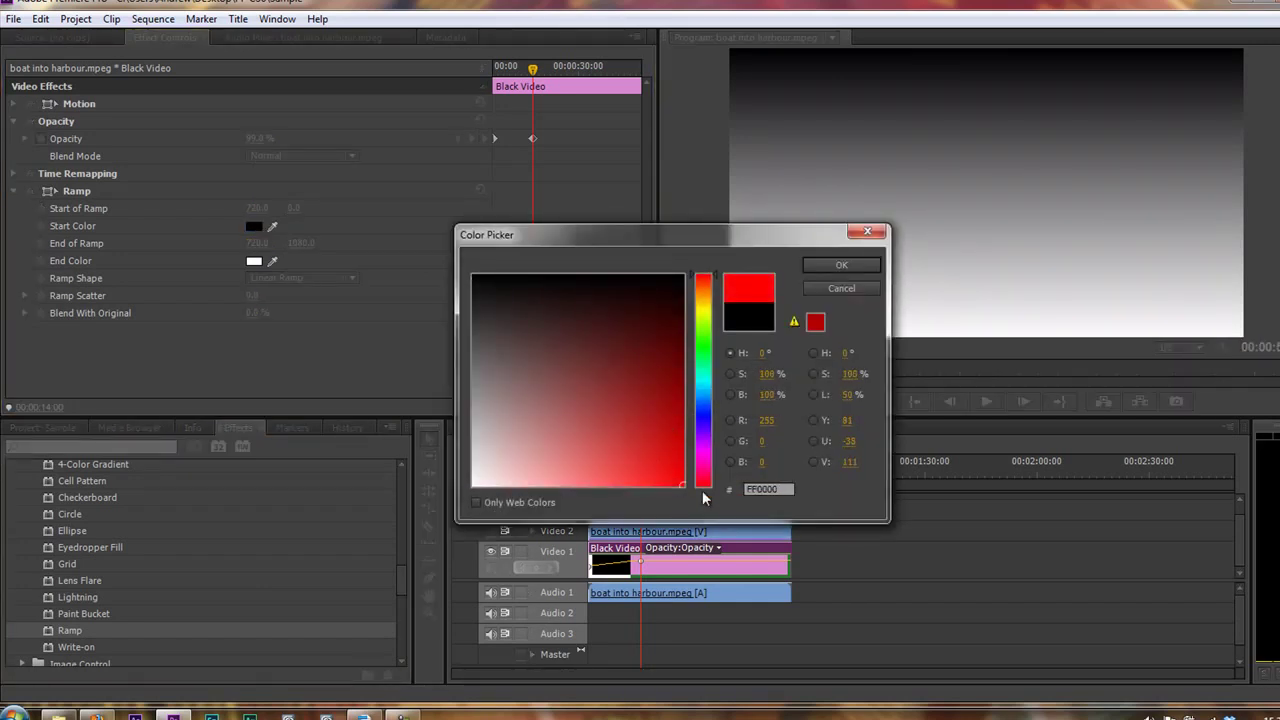
{"action": "left_click", "coordinate": [842, 266]}
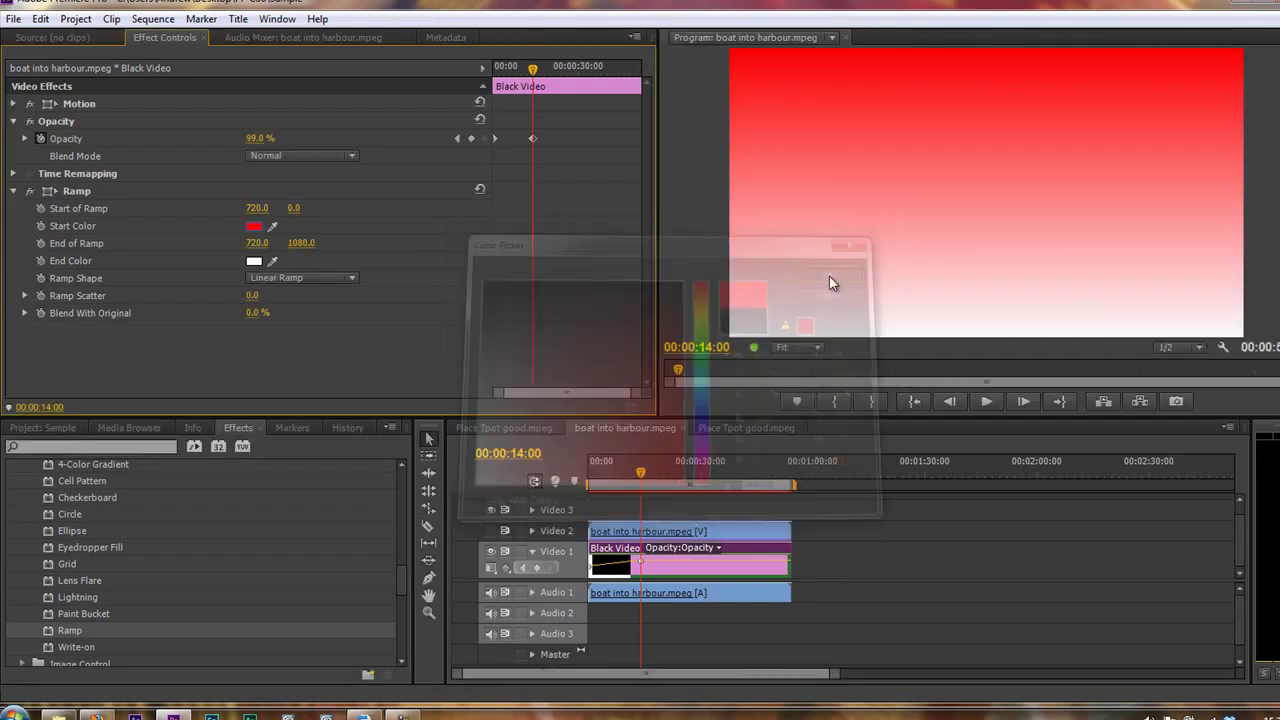
{"action": "left_click", "coordinate": [254, 262]}
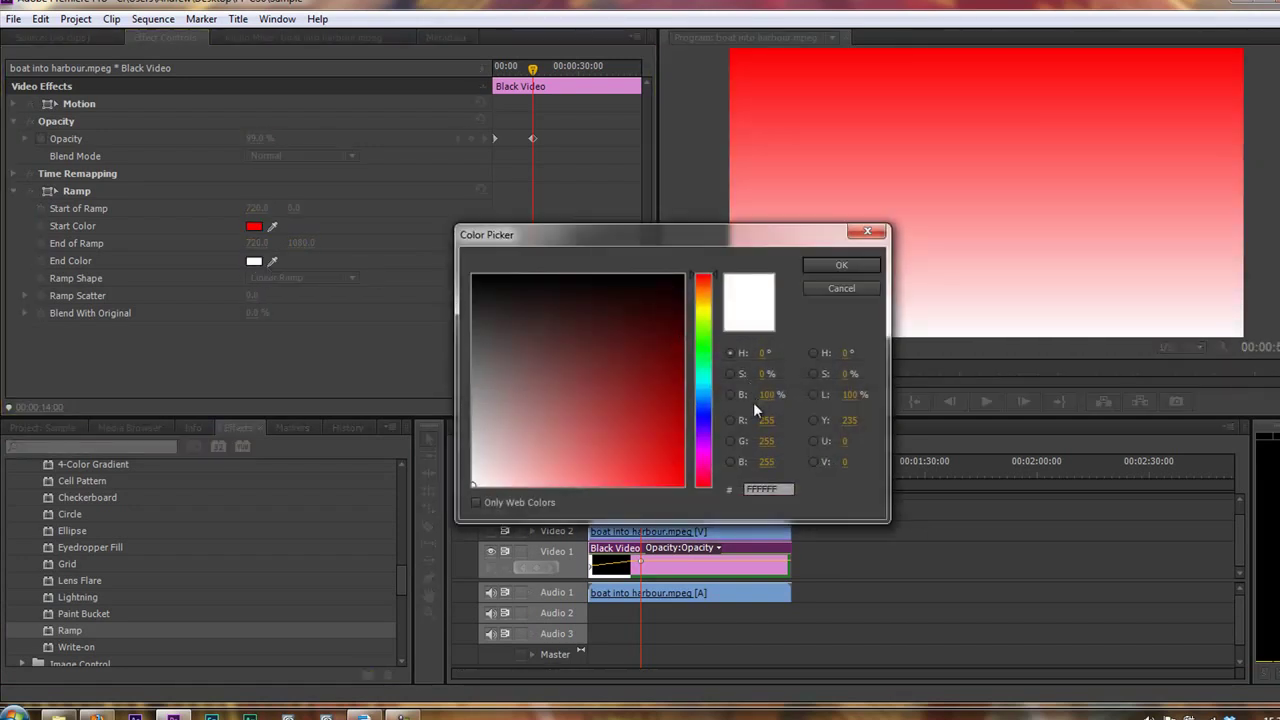
{"action": "left_click_drag", "start_coordinate": [707, 407], "coordinate": [704, 409]}
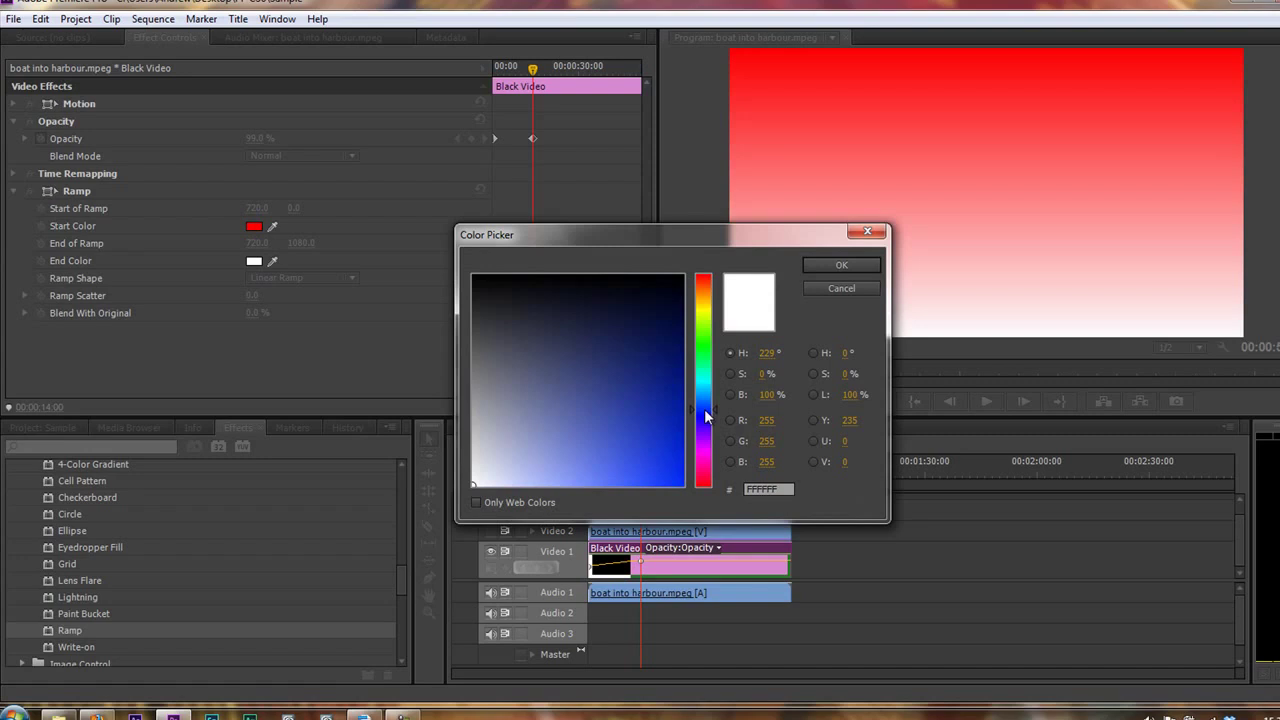
{"action": "left_click", "coordinate": [842, 266]}
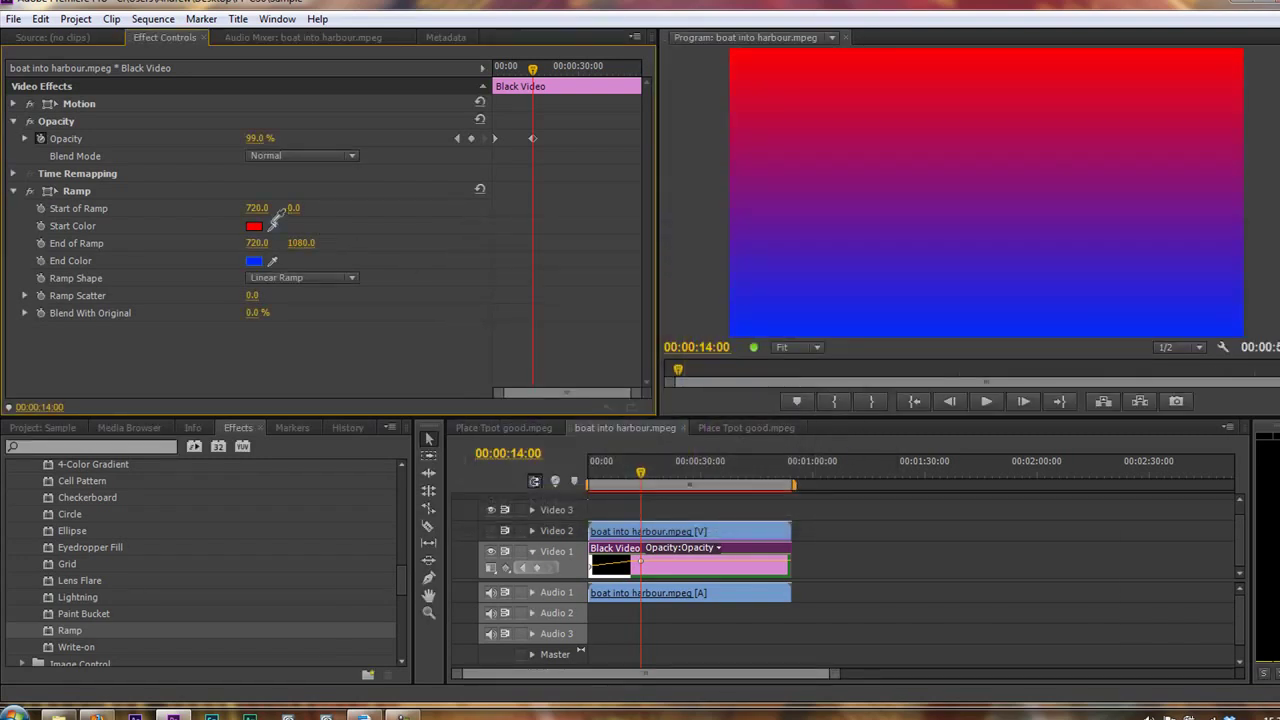
{"action": "left_click_drag", "start_coordinate": [293, 210], "coordinate": [388, 196]}
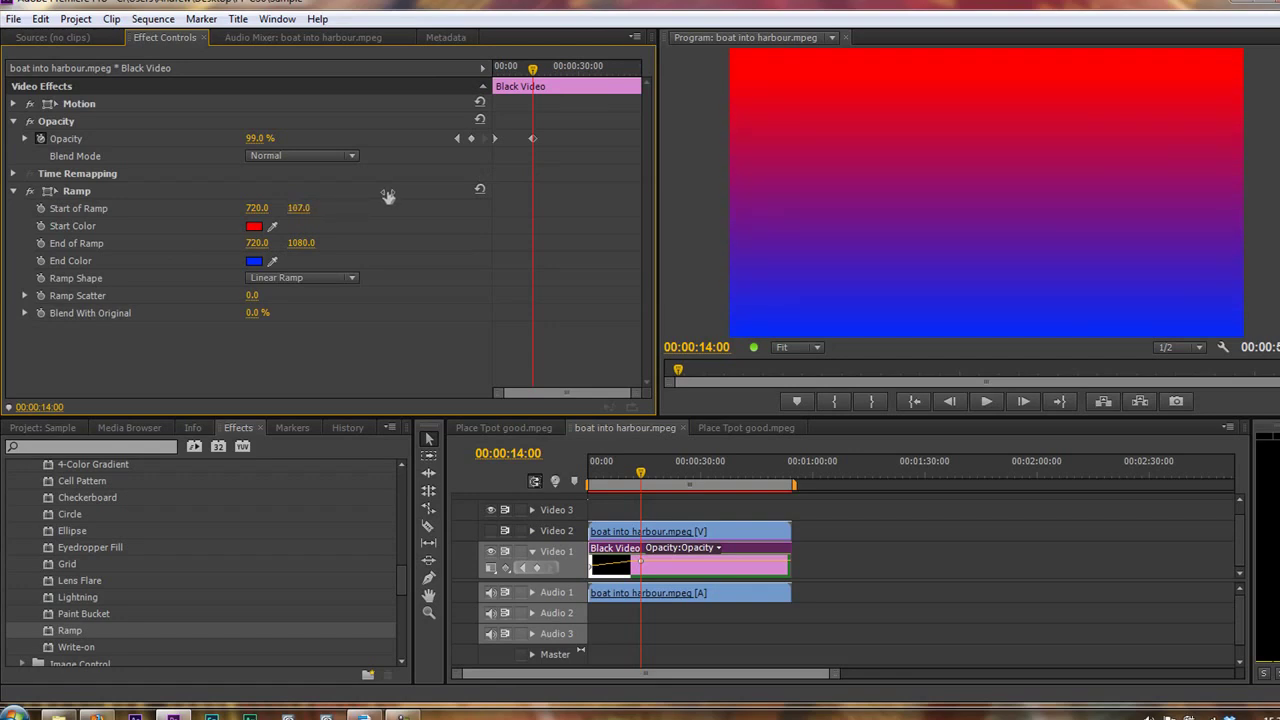
- Set the Start of Ramp Y value back to 0.0
{"action": "left_click", "coordinate": [294, 208]}
{"action": "type", "text": "0"}
{"action": "key", "text": "Return"}
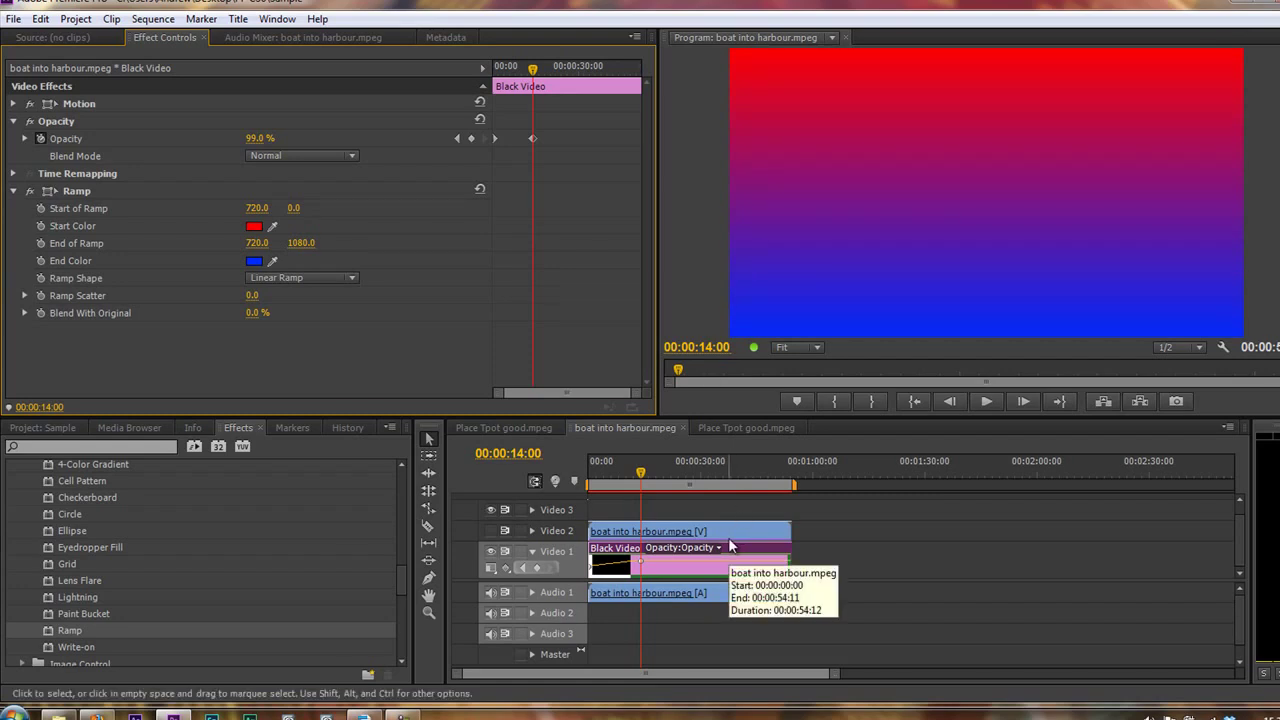
- Show the boat footage on Video 2 again and blend it with Multiply
{"action": "left_click", "coordinate": [490, 531]}
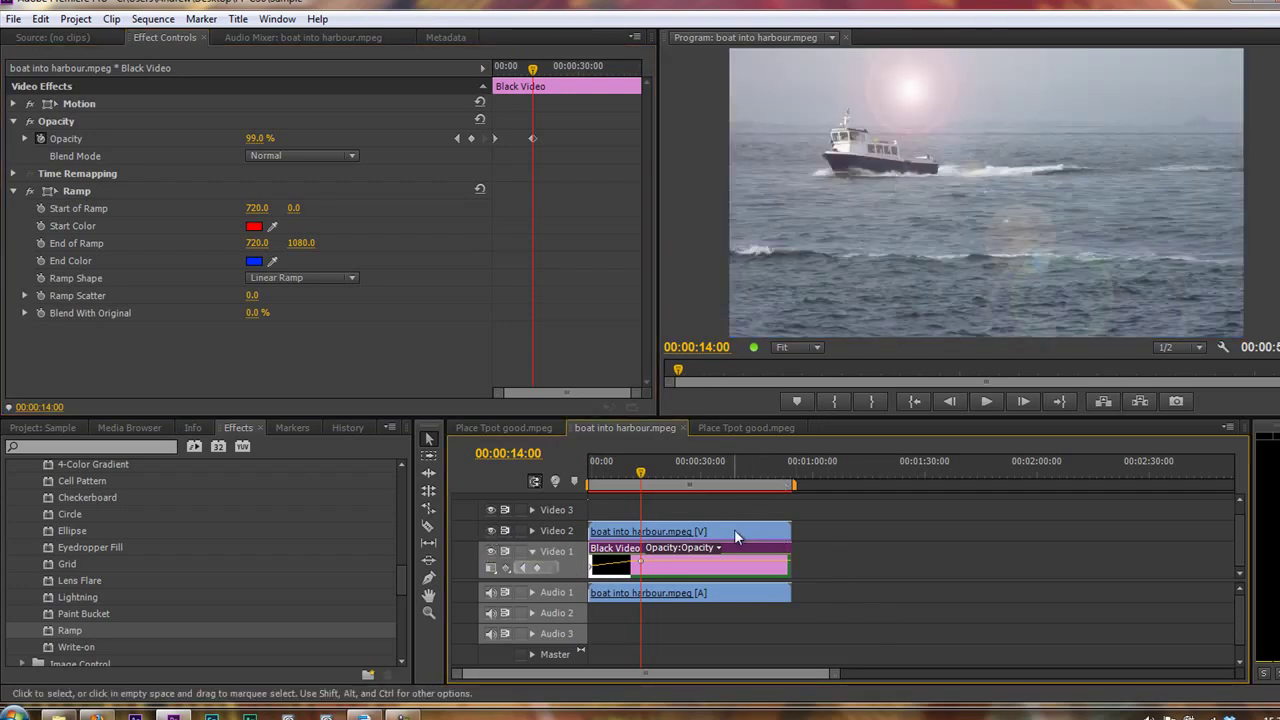
{"action": "left_click", "coordinate": [734, 530]}
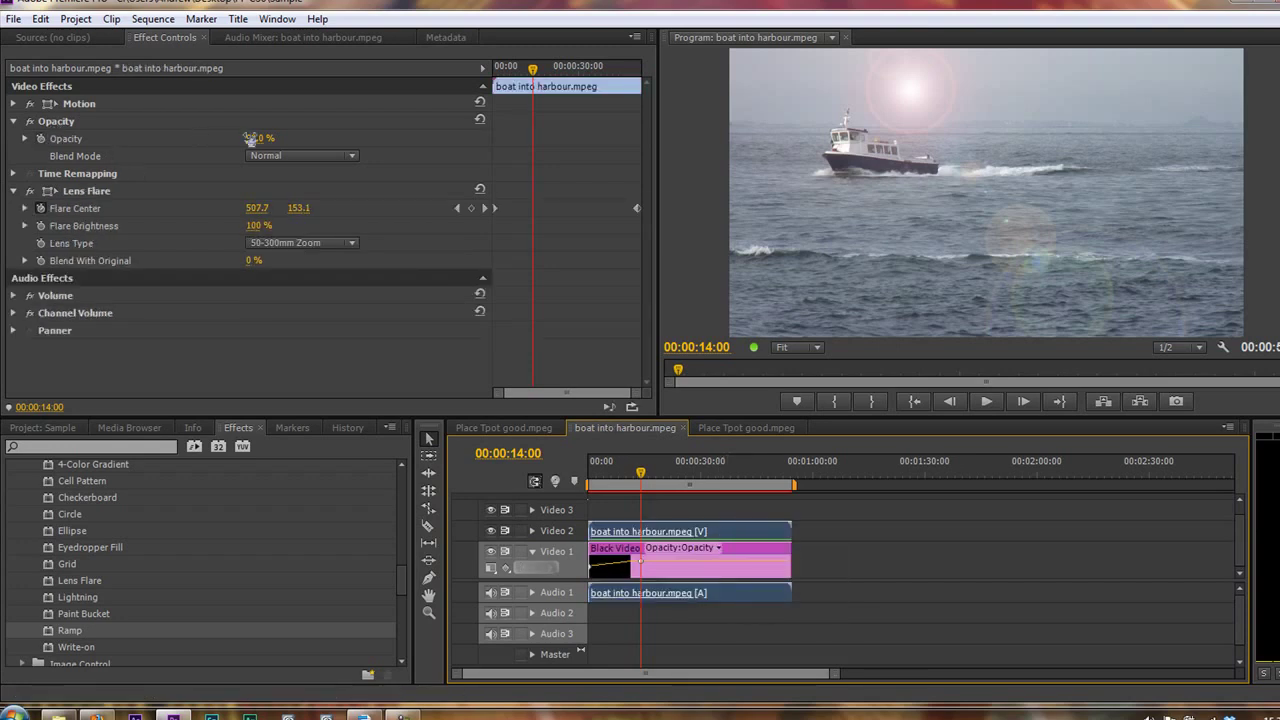
{"action": "left_click", "coordinate": [345, 157]}
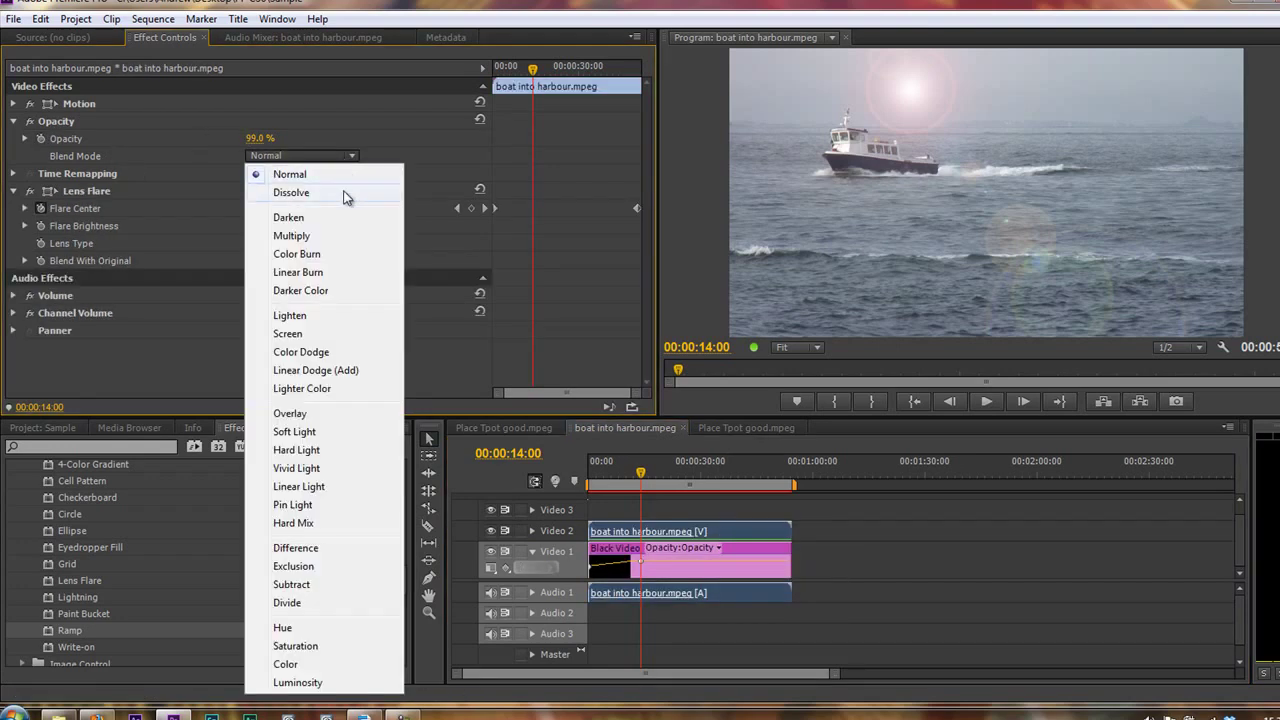
{"action": "left_click", "coordinate": [294, 236]}
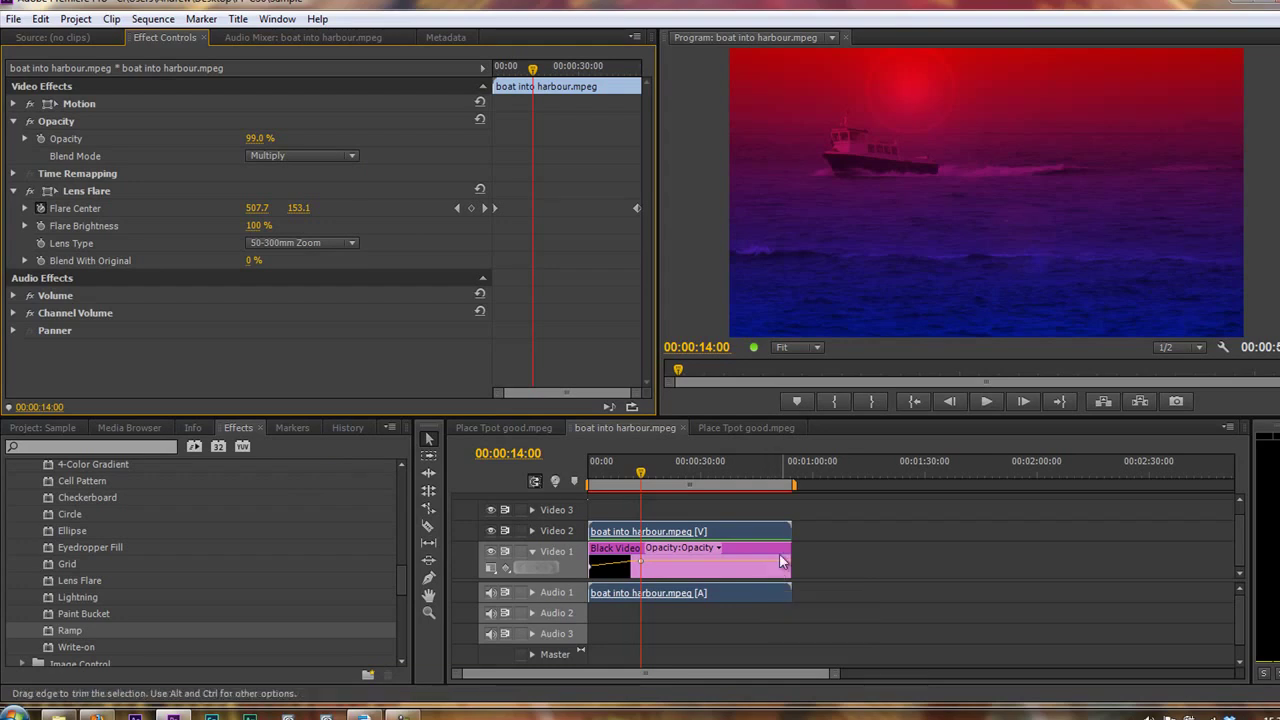
- Lower Black Video's opacity to about 36% and scrub earlier frames to preview the softer tint
{"action": "left_click", "coordinate": [755, 546]}
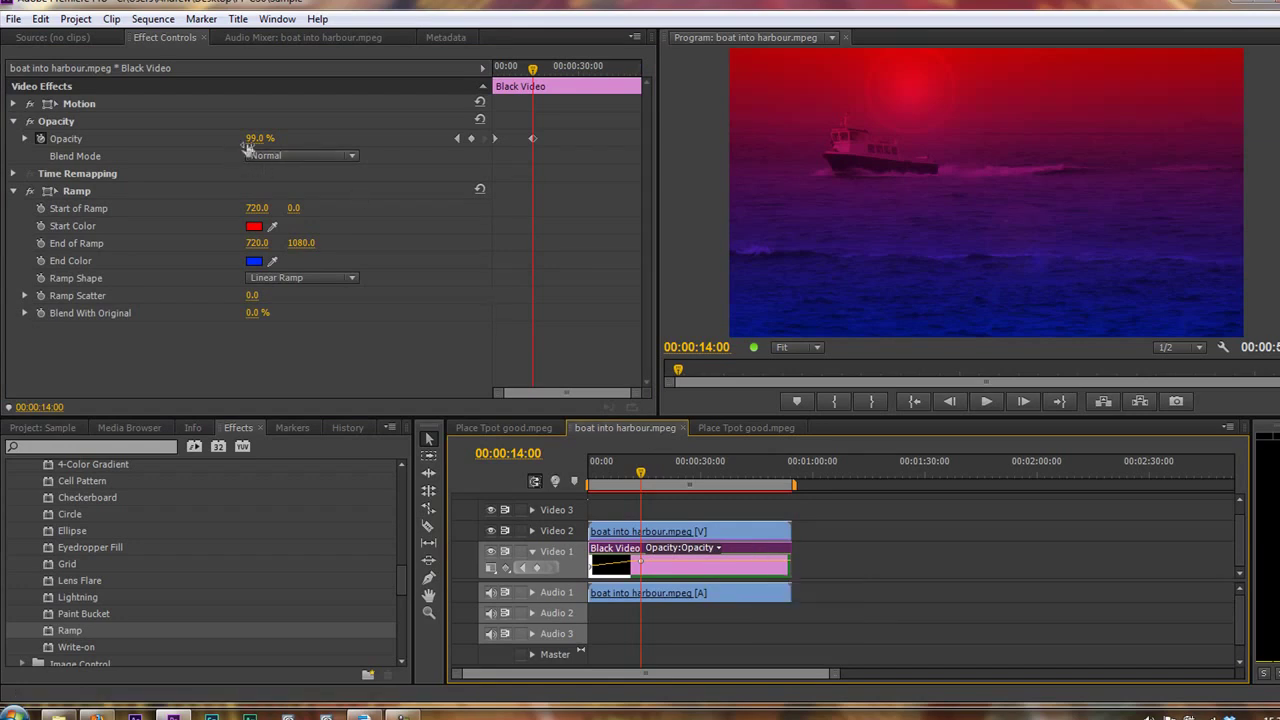
{"action": "left_click_drag", "start_coordinate": [256, 139], "coordinate": [208, 153]}
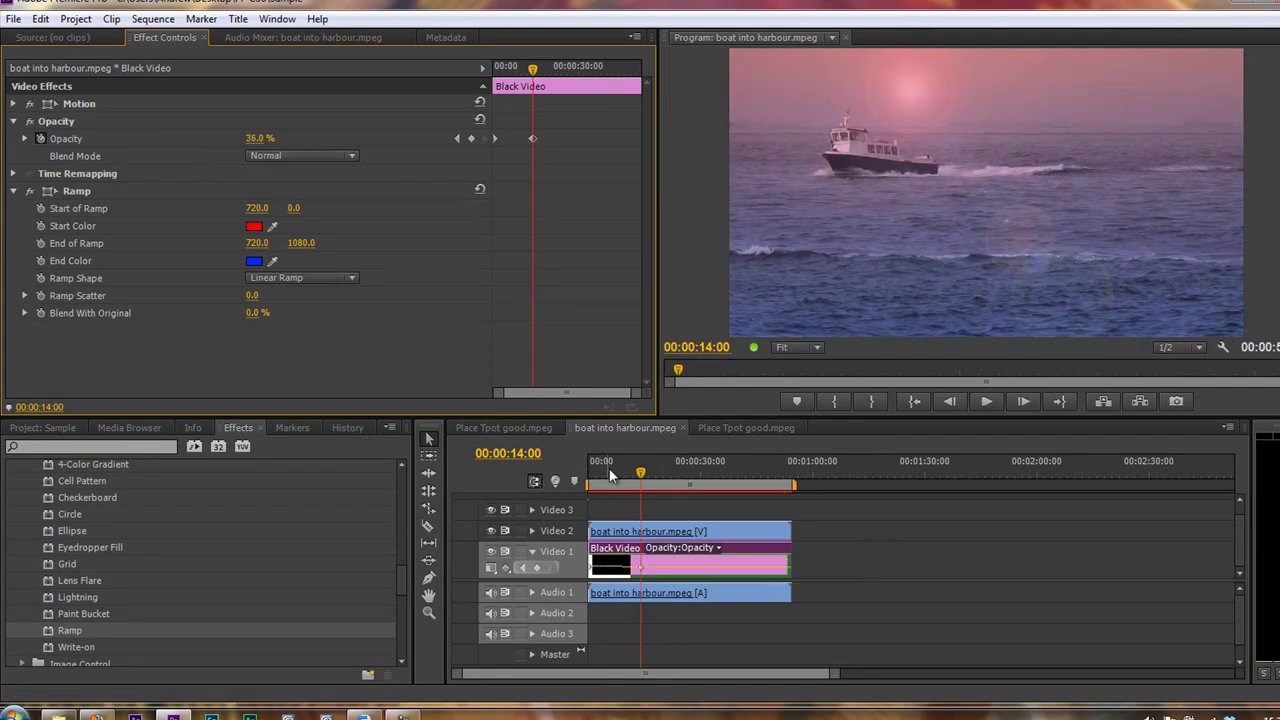
{"action": "left_click_drag", "start_coordinate": [643, 479], "coordinate": [740, 484]}
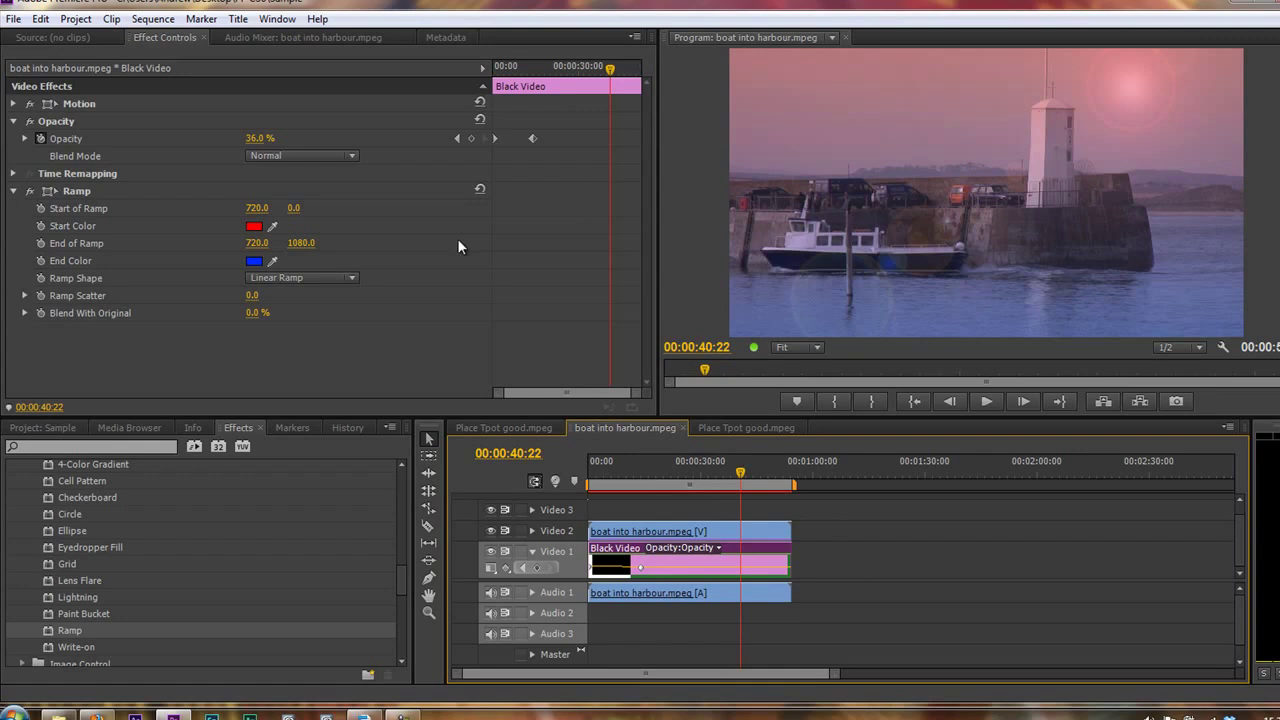
- Try Screen and Overlay blending on the boat clip, then settle on Soft Light
{"action": "left_click", "coordinate": [716, 536]}
{"action": "left_click", "coordinate": [352, 156]}
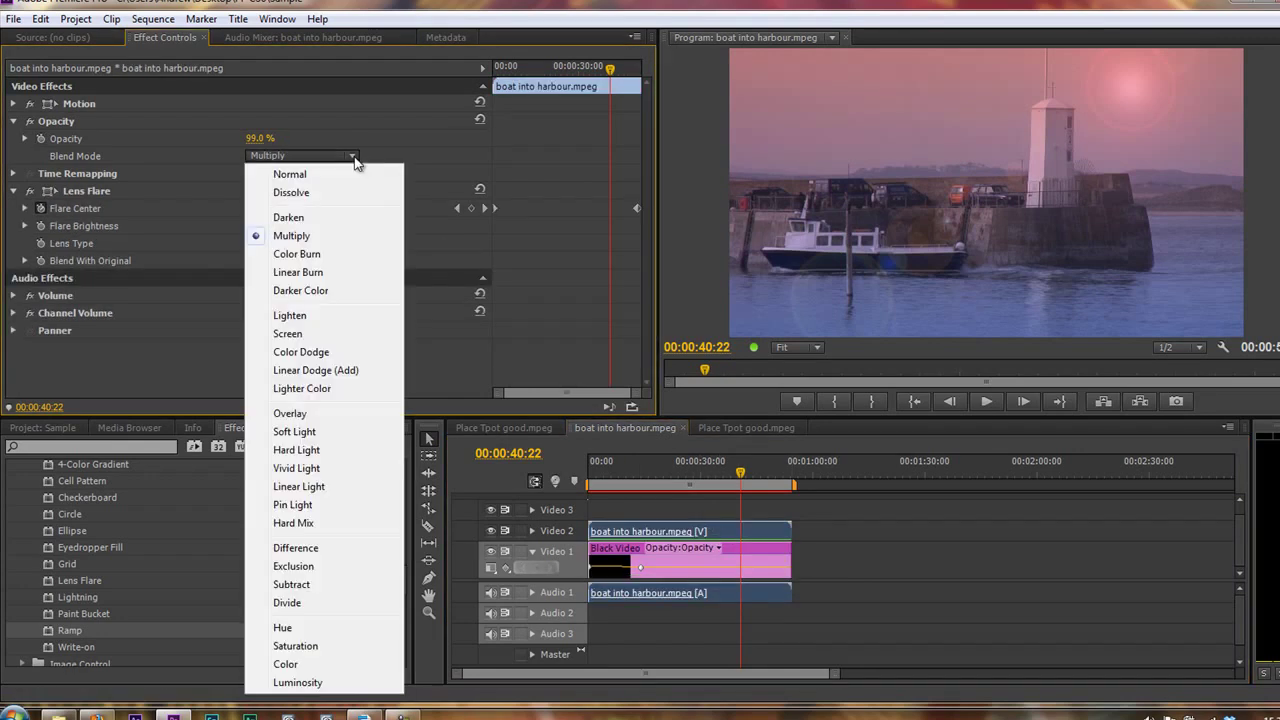
{"action": "left_click", "coordinate": [298, 335]}
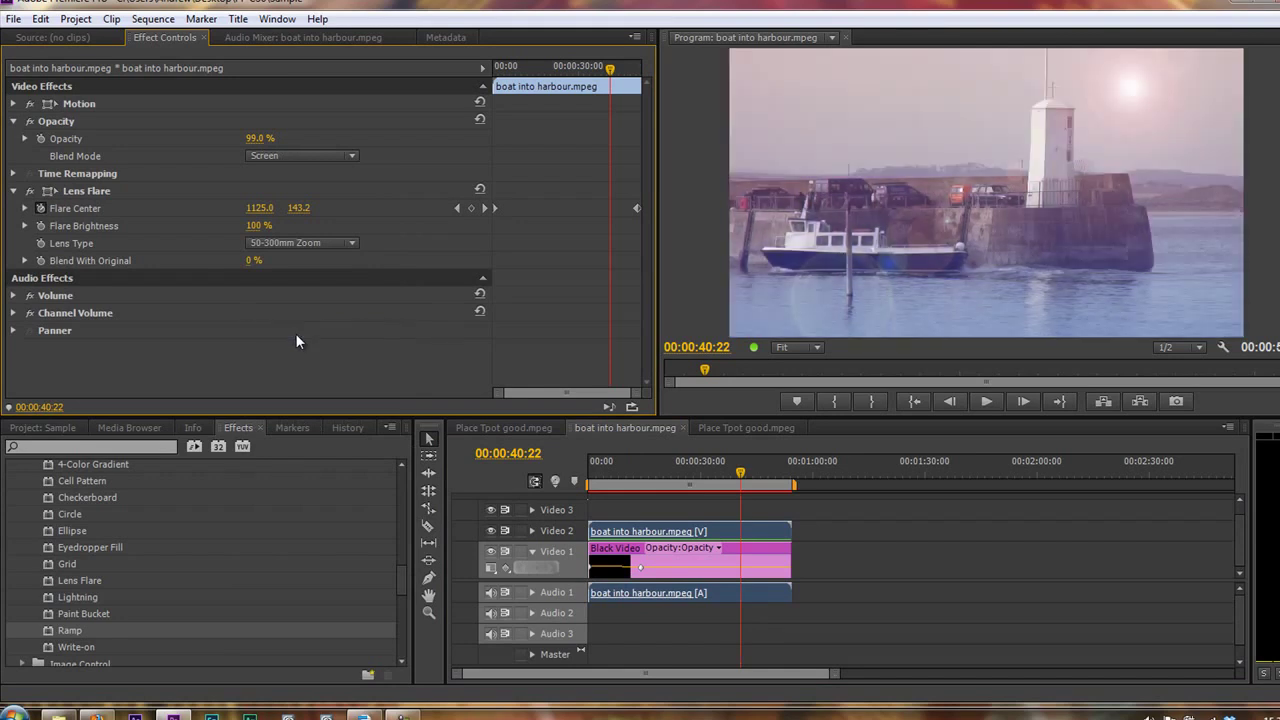
{"action": "left_click", "coordinate": [339, 156]}
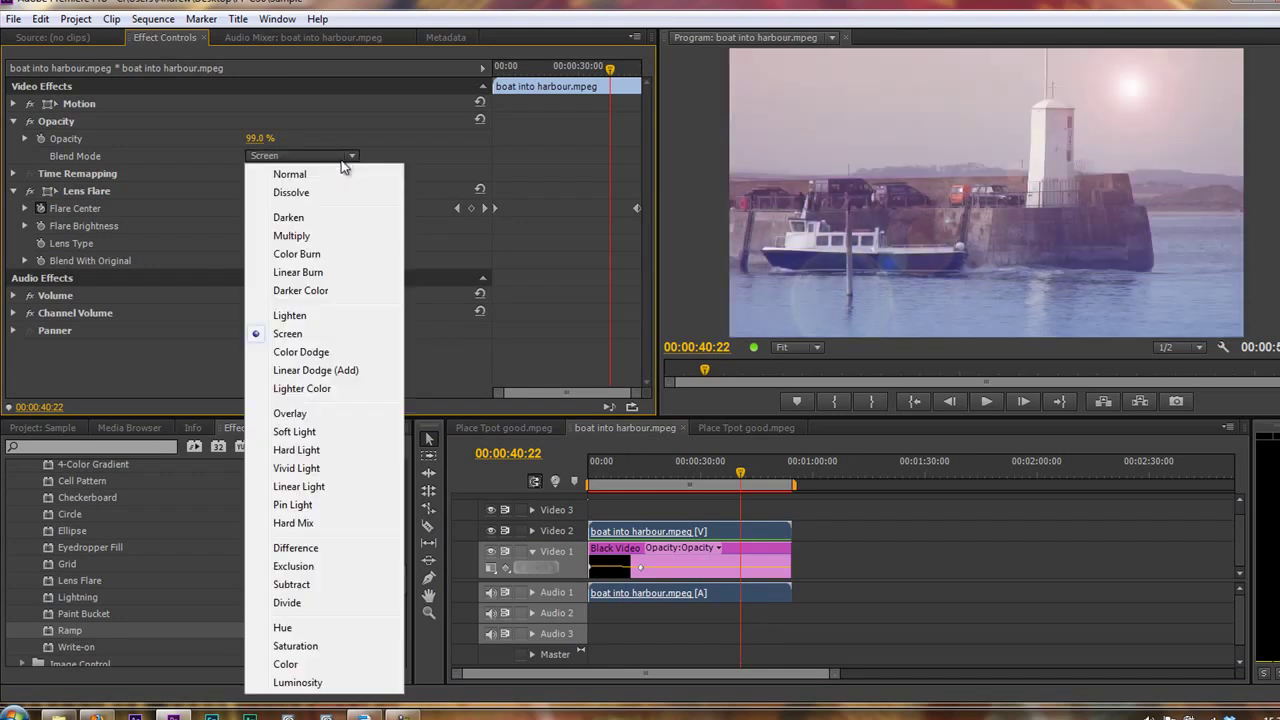
{"action": "left_click", "coordinate": [318, 414]}
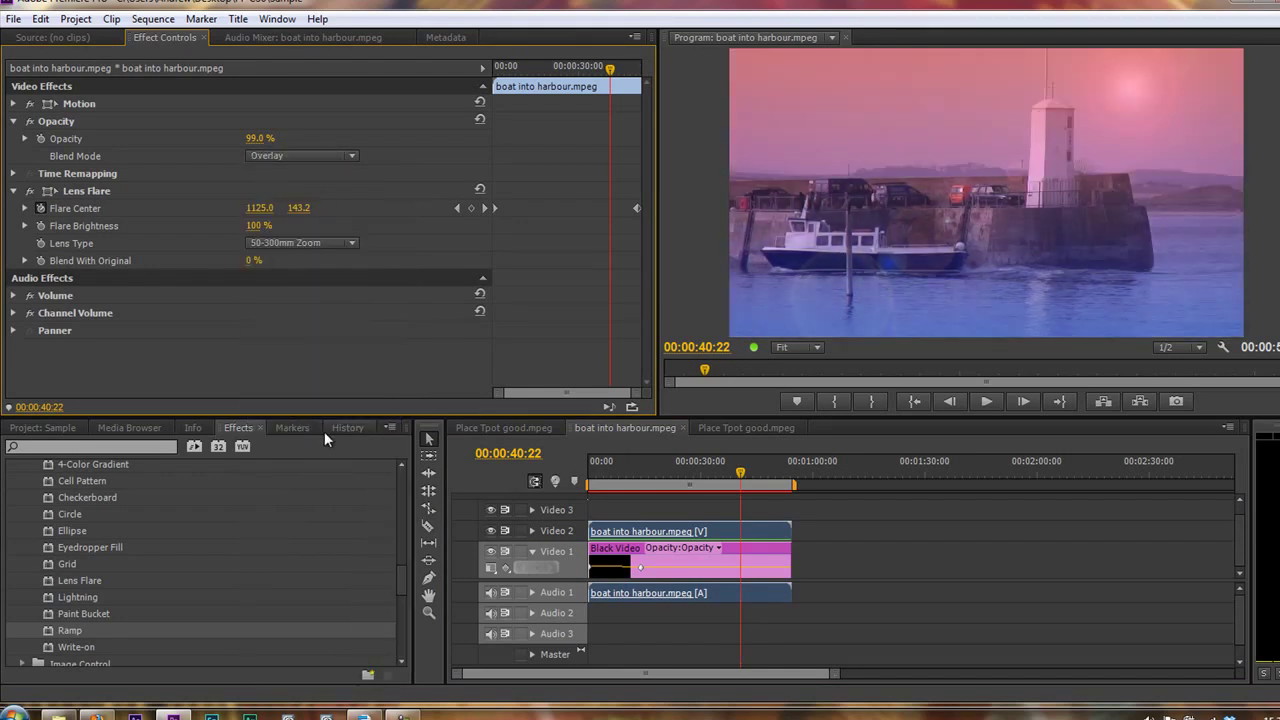
{"action": "left_click", "coordinate": [351, 151]}
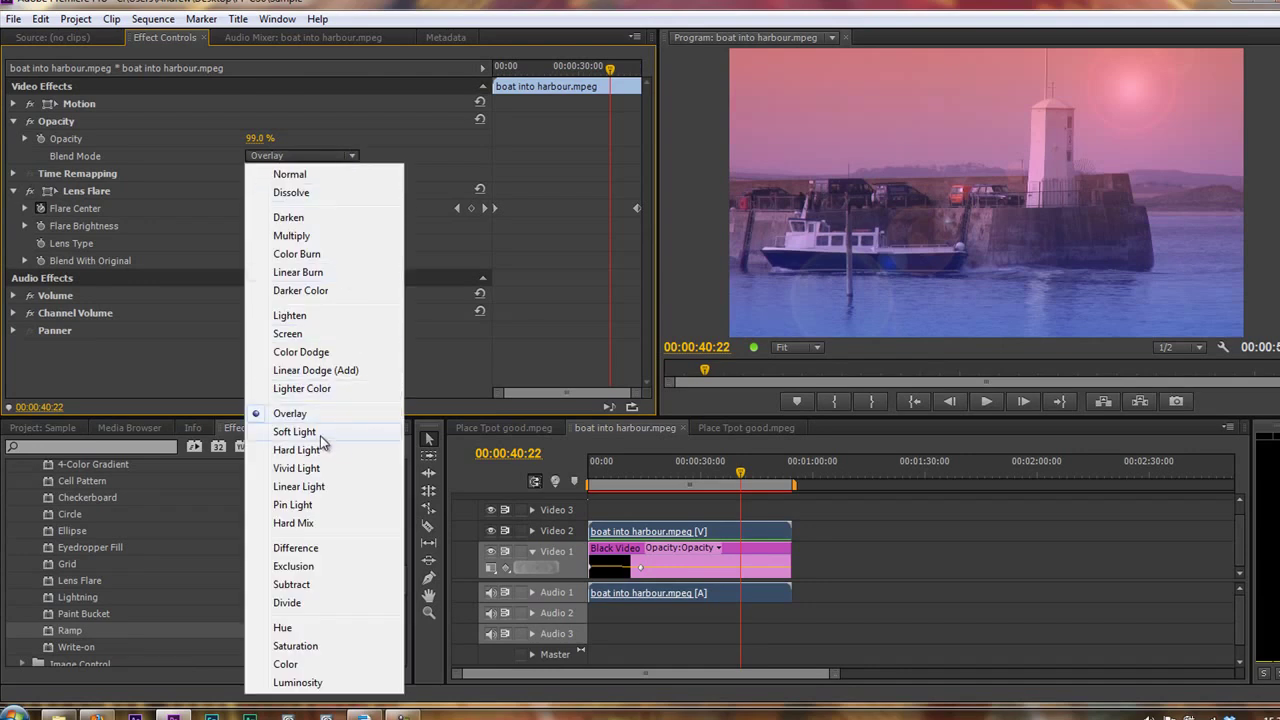
{"action": "left_click", "coordinate": [318, 433]}
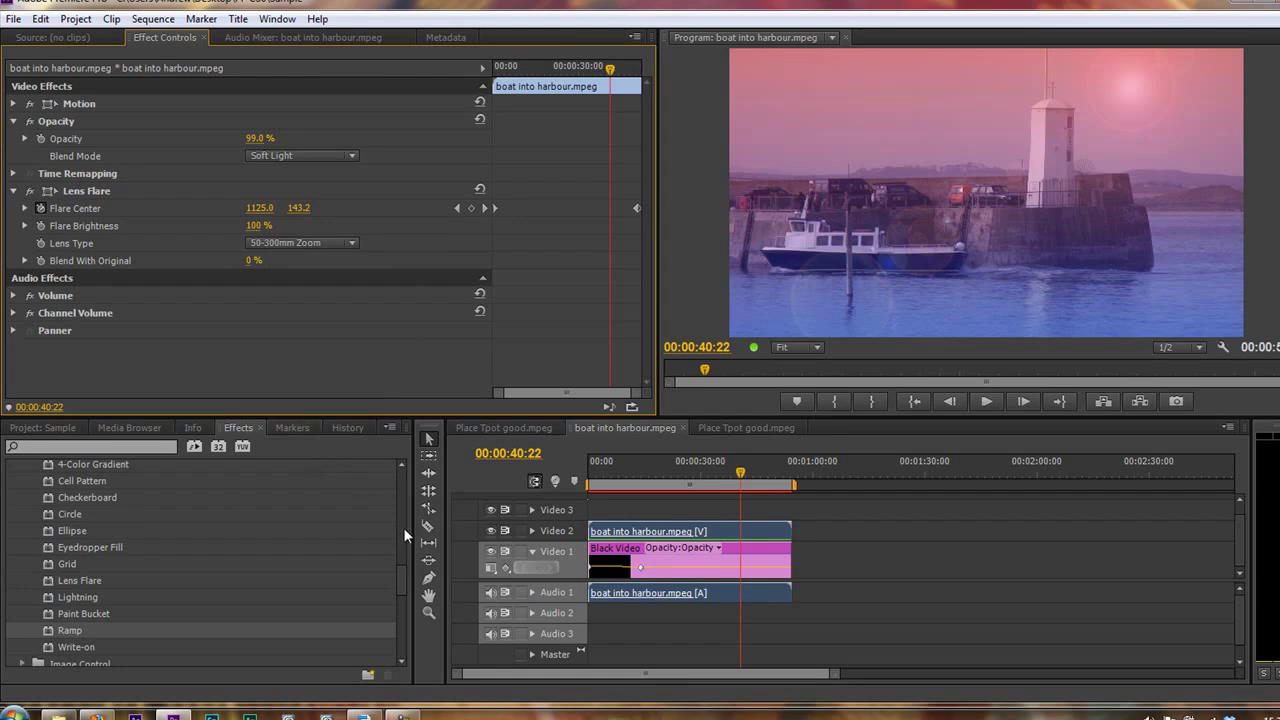
- Toggle the boat track off and on to compare the ramp alone with the blended result
{"action": "left_click", "coordinate": [491, 531]}
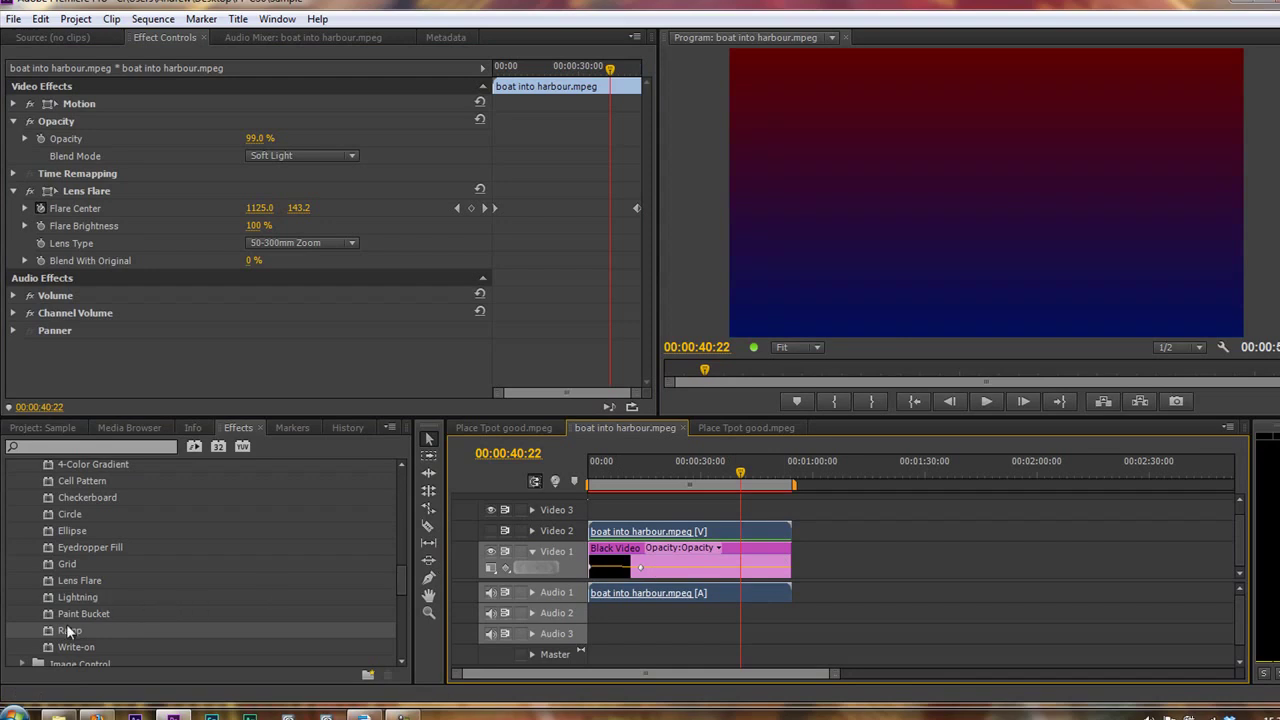
{"action": "left_click", "coordinate": [745, 548]}
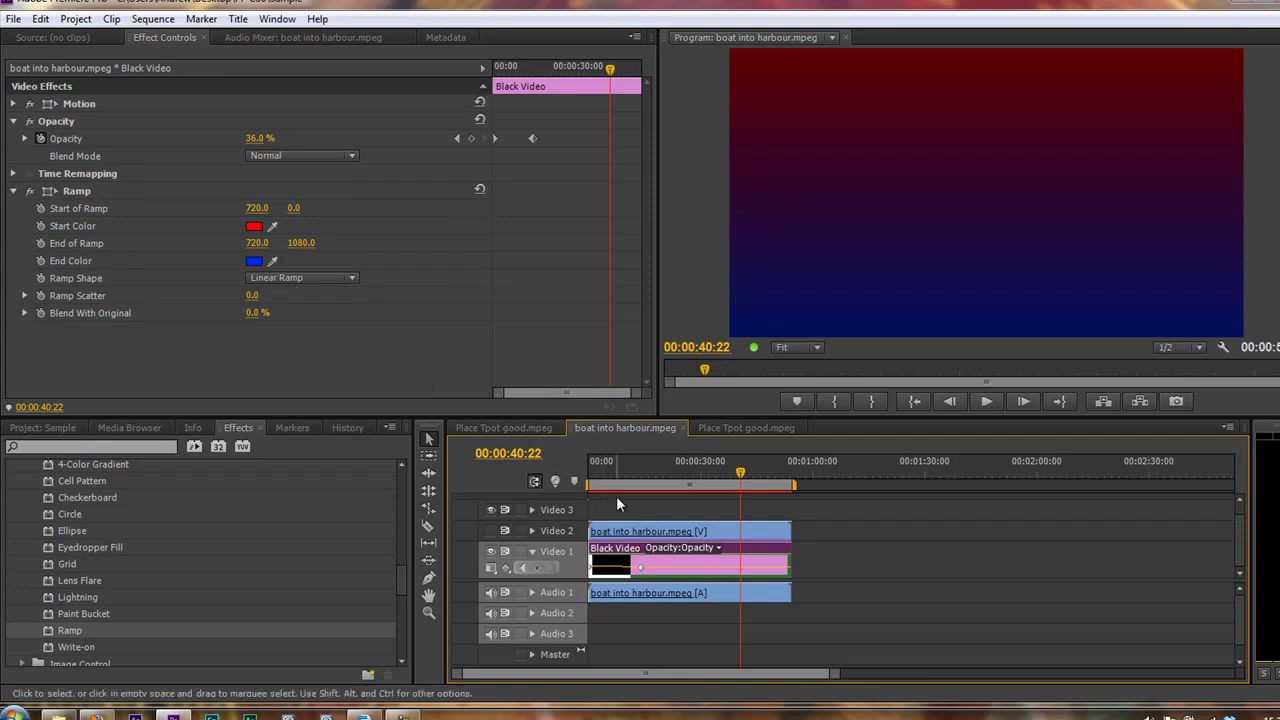
{"action": "left_click", "coordinate": [490, 530]}
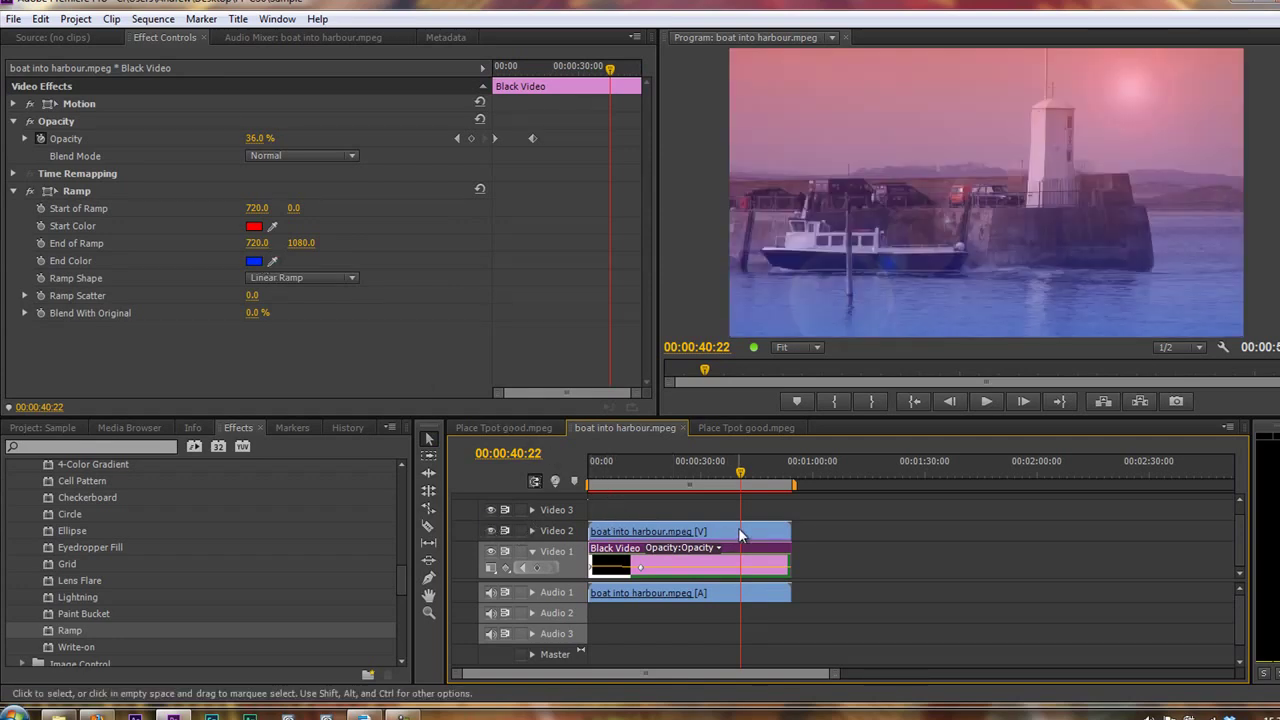
{"action": "left_click", "coordinate": [738, 530]}
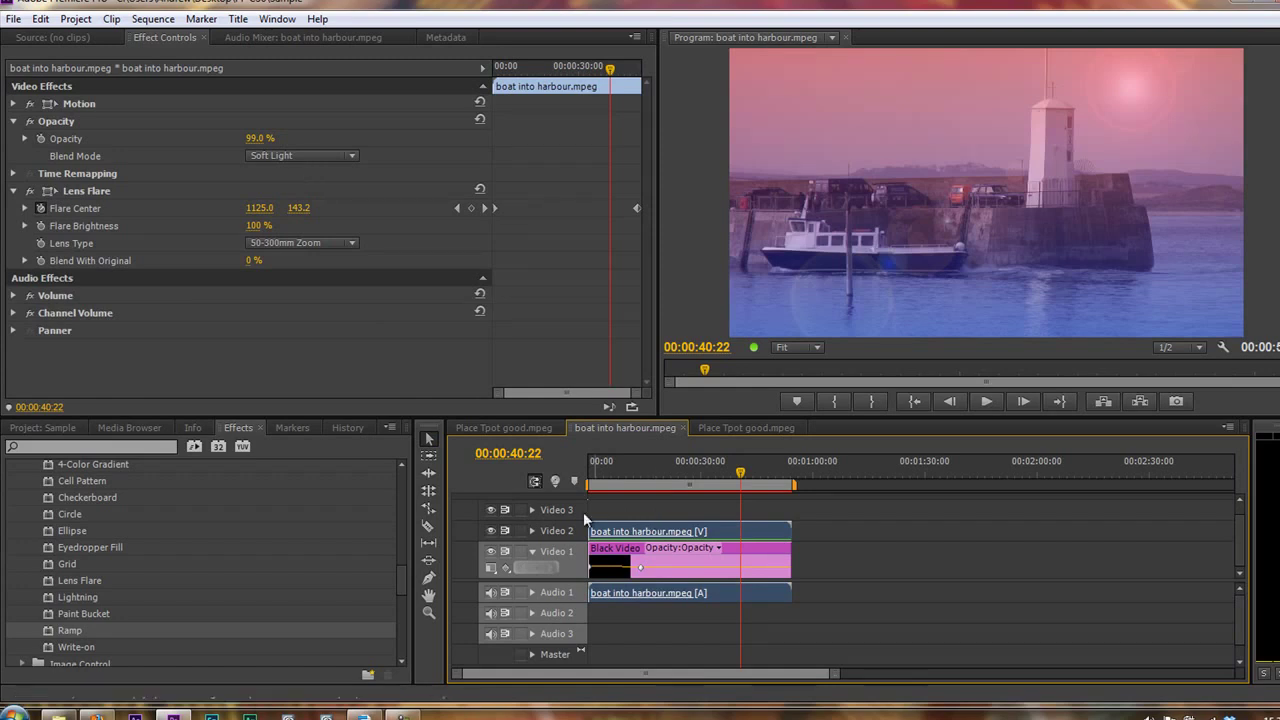
- Add a Black Video opacity keyframe at 100%, then lower it to 34%
{"action": "left_click", "coordinate": [734, 549]}
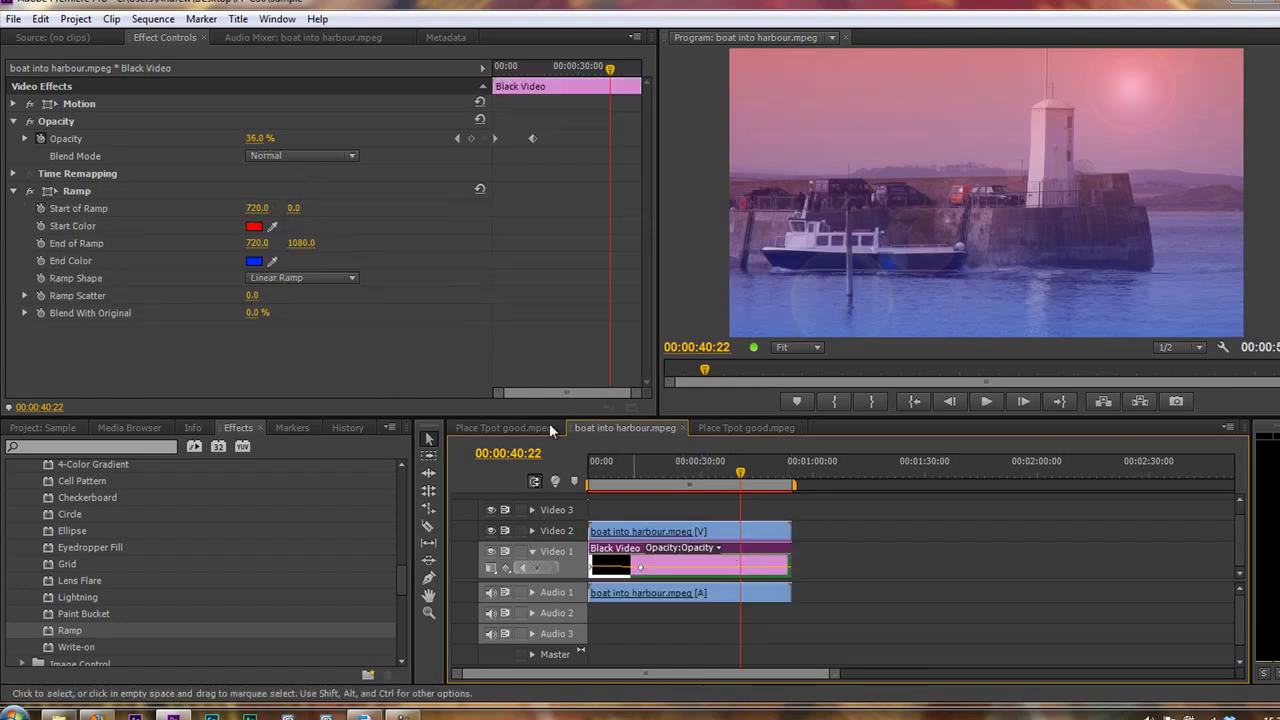
{"action": "left_click", "coordinate": [256, 138]}
{"action": "type", "text": "100"}
{"action": "key", "text": "Return"}
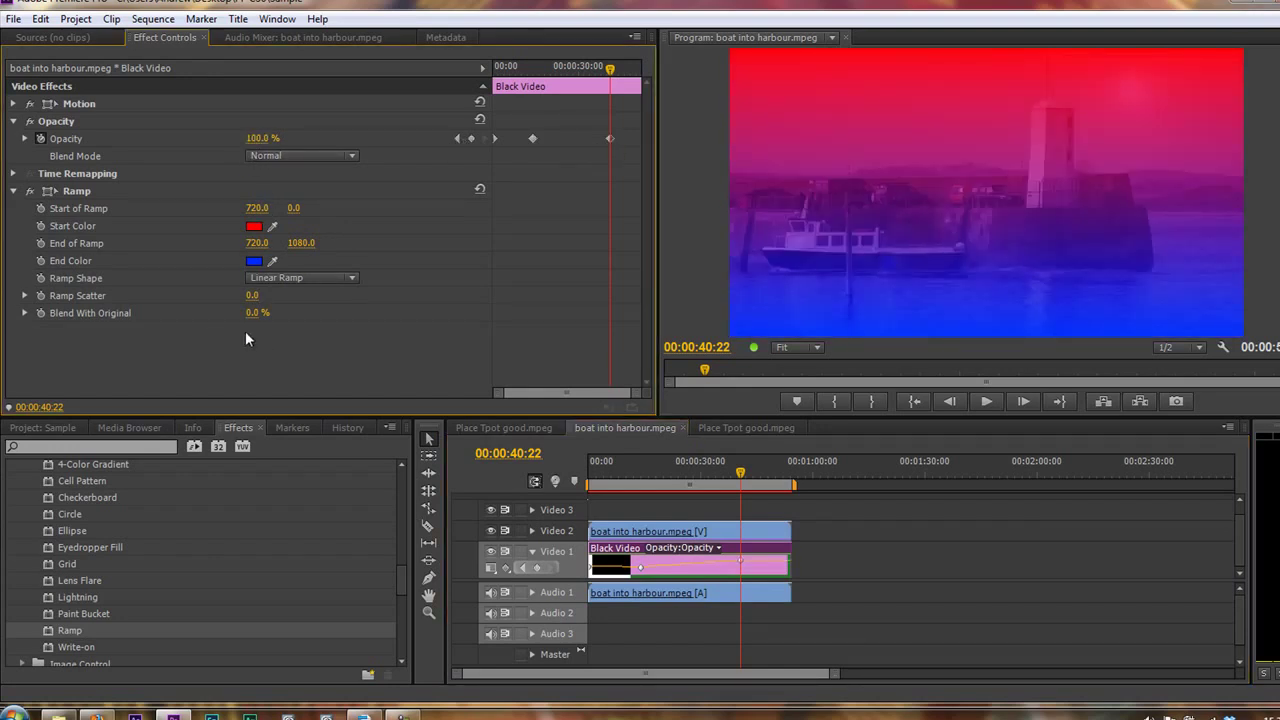
{"action": "left_click_drag", "start_coordinate": [258, 141], "coordinate": [196, 149]}
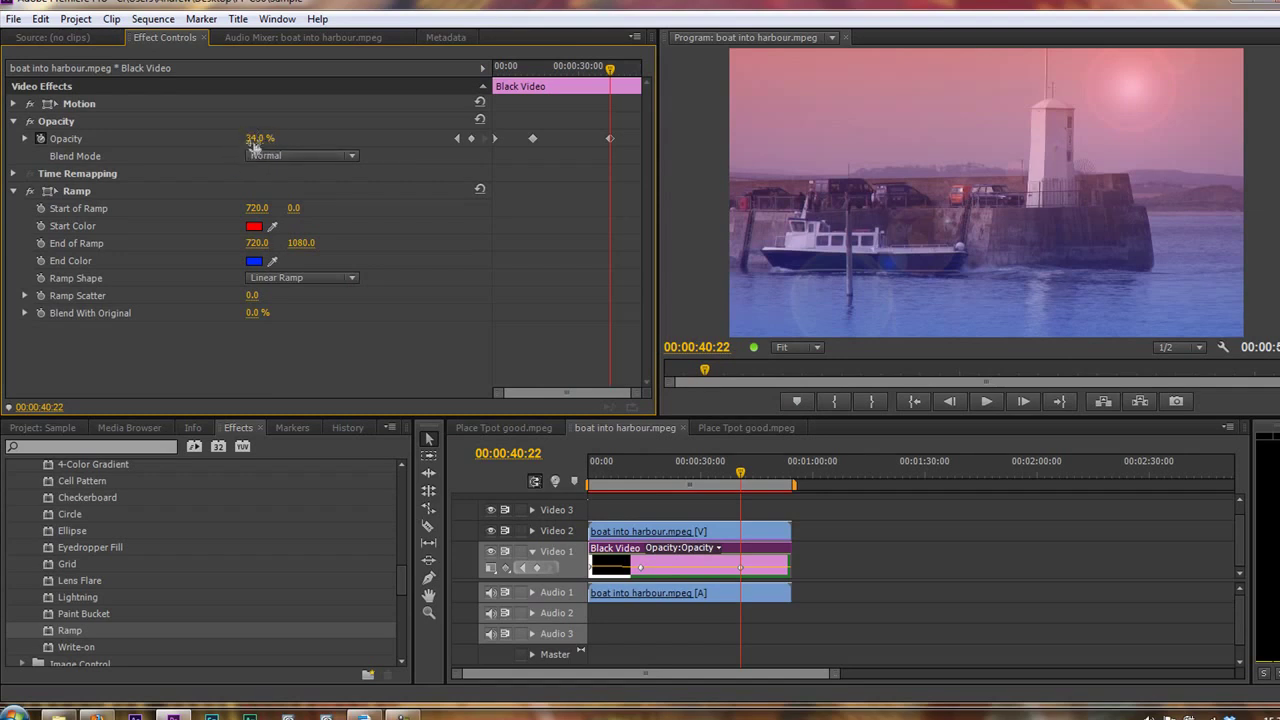
{"action": "mouse_move", "coordinate": [668, 570]}
{"action": "mouse_move", "coordinate": [399, 586]}
{"action": "left_mouse_down"}
{"action": "mouse_move", "coordinate": [397, 571]}
{"action": "mouse_move", "coordinate": [397, 582]}
{"action": "left_mouse_up"}
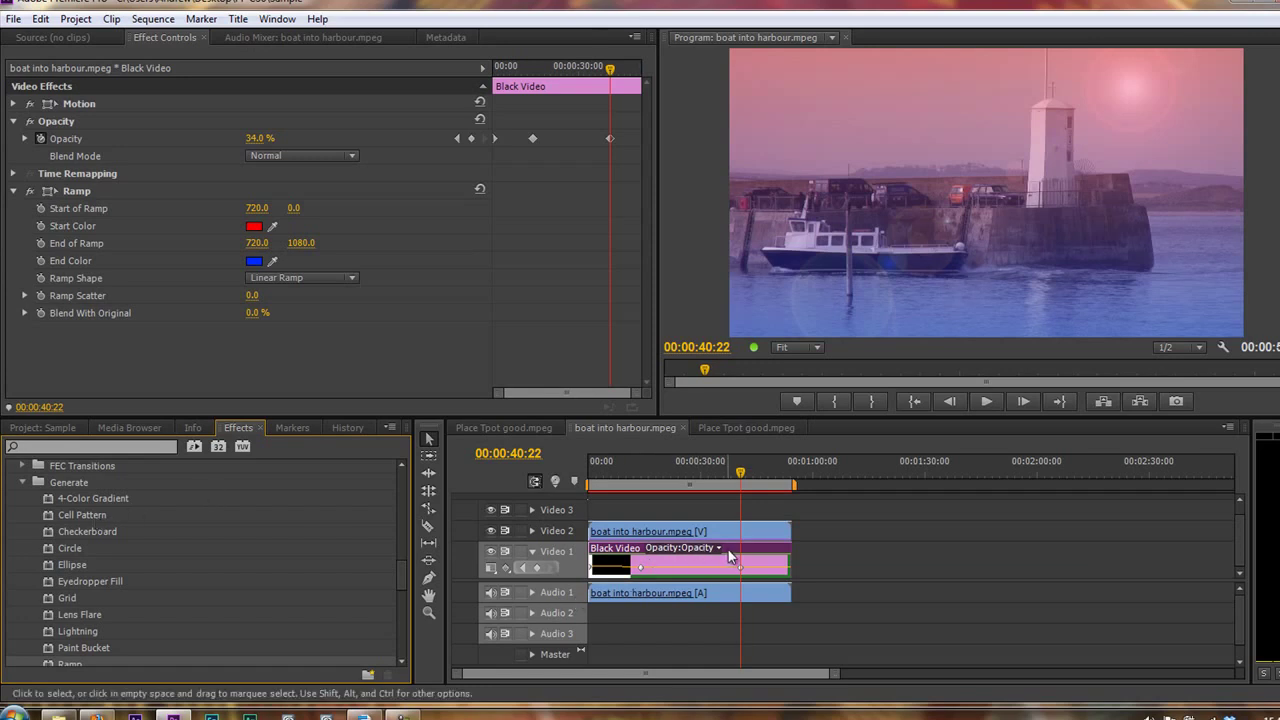
- Hide the boat track, raise the ramp clip's opacity to 100%, and delete the Ramp effect
{"action": "left_click", "coordinate": [551, 546]}
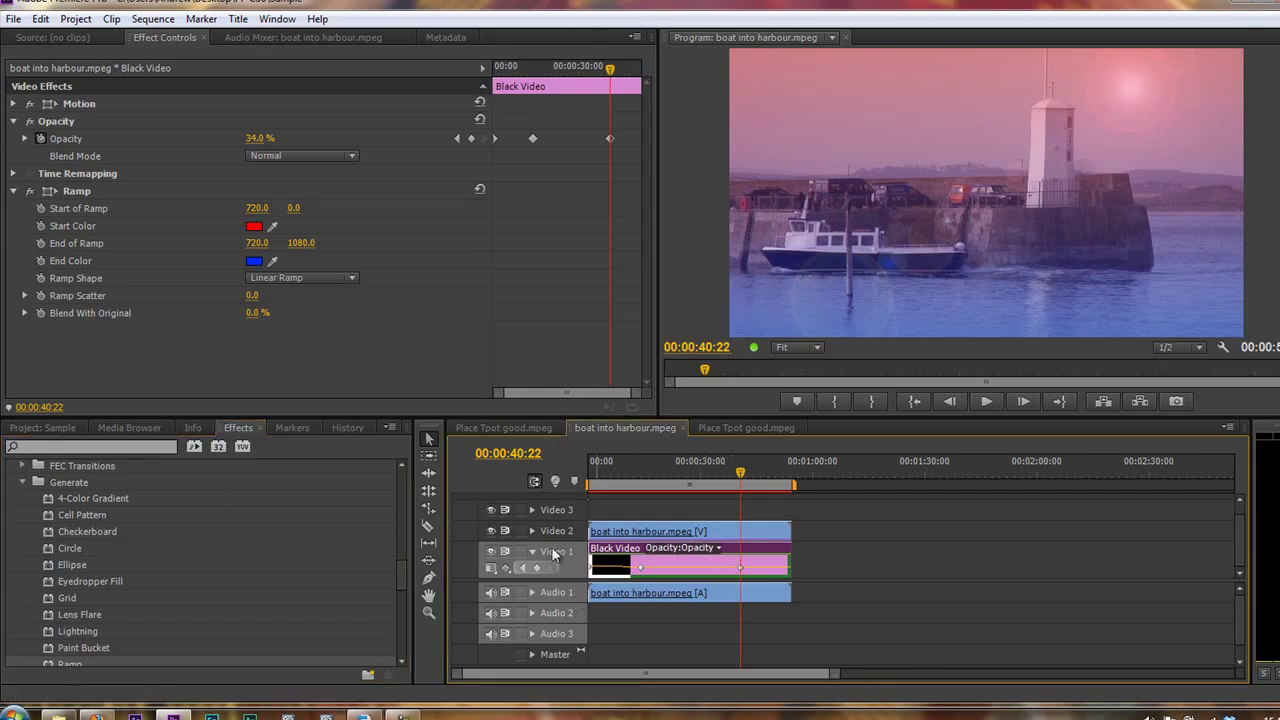
{"action": "left_click", "coordinate": [491, 531]}
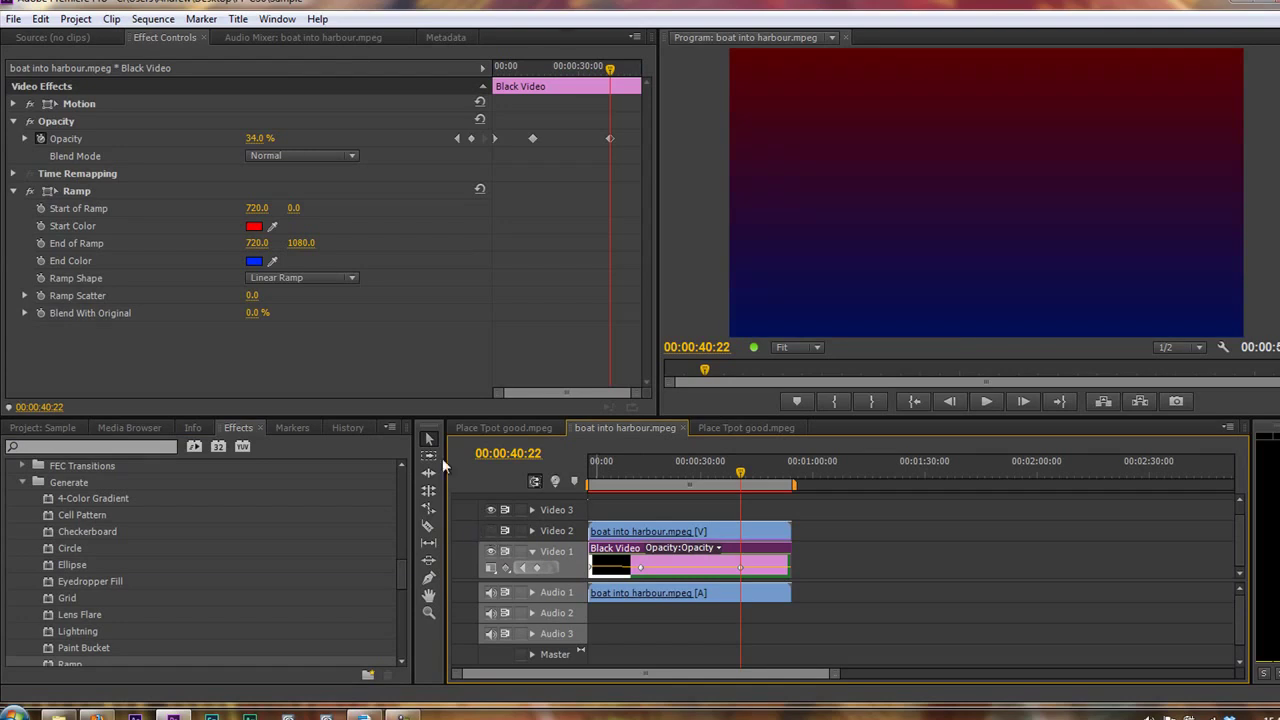
{"action": "left_click_drag", "start_coordinate": [254, 140], "coordinate": [327, 140]}
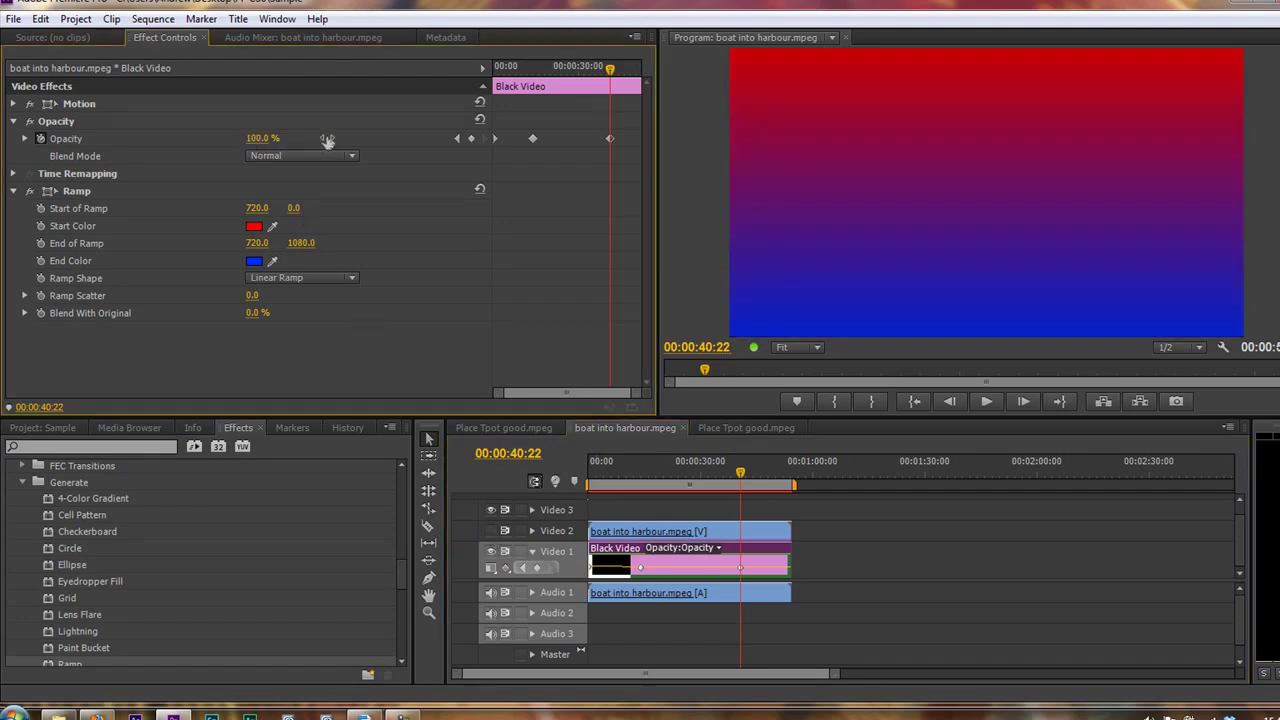
{"action": "left_click", "coordinate": [79, 190]}
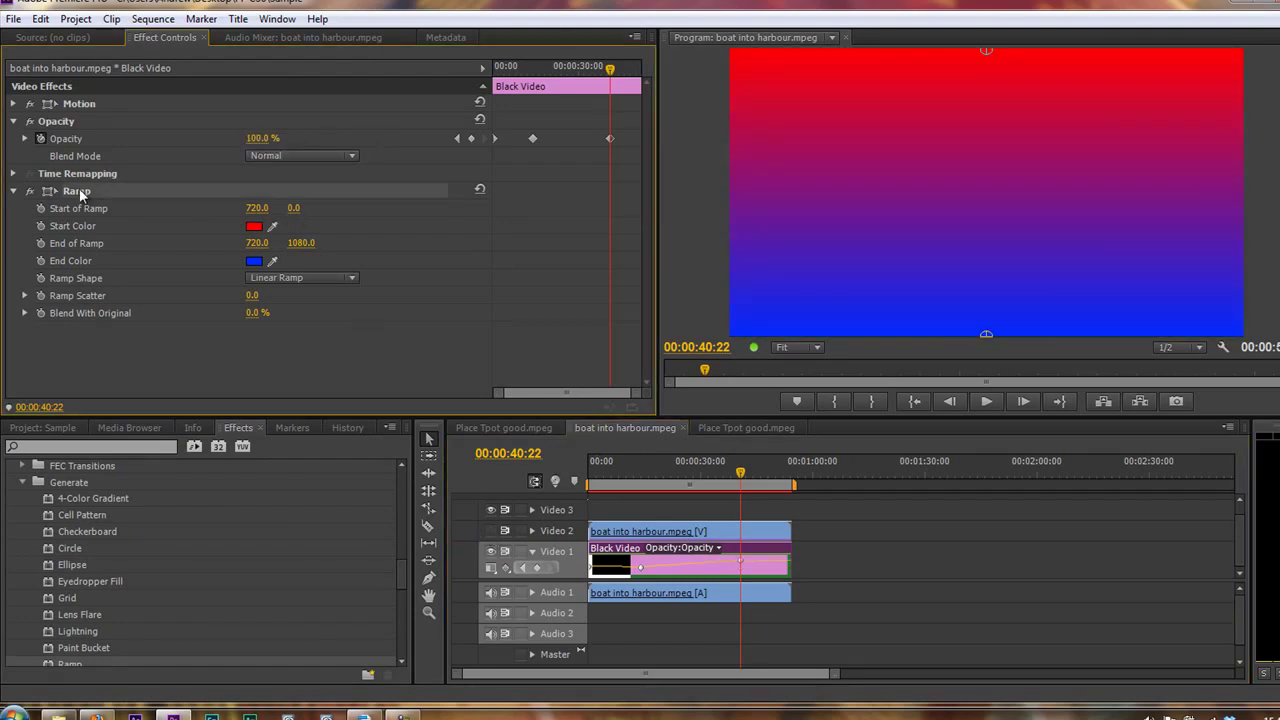
{"action": "key", "text": "Delete"}
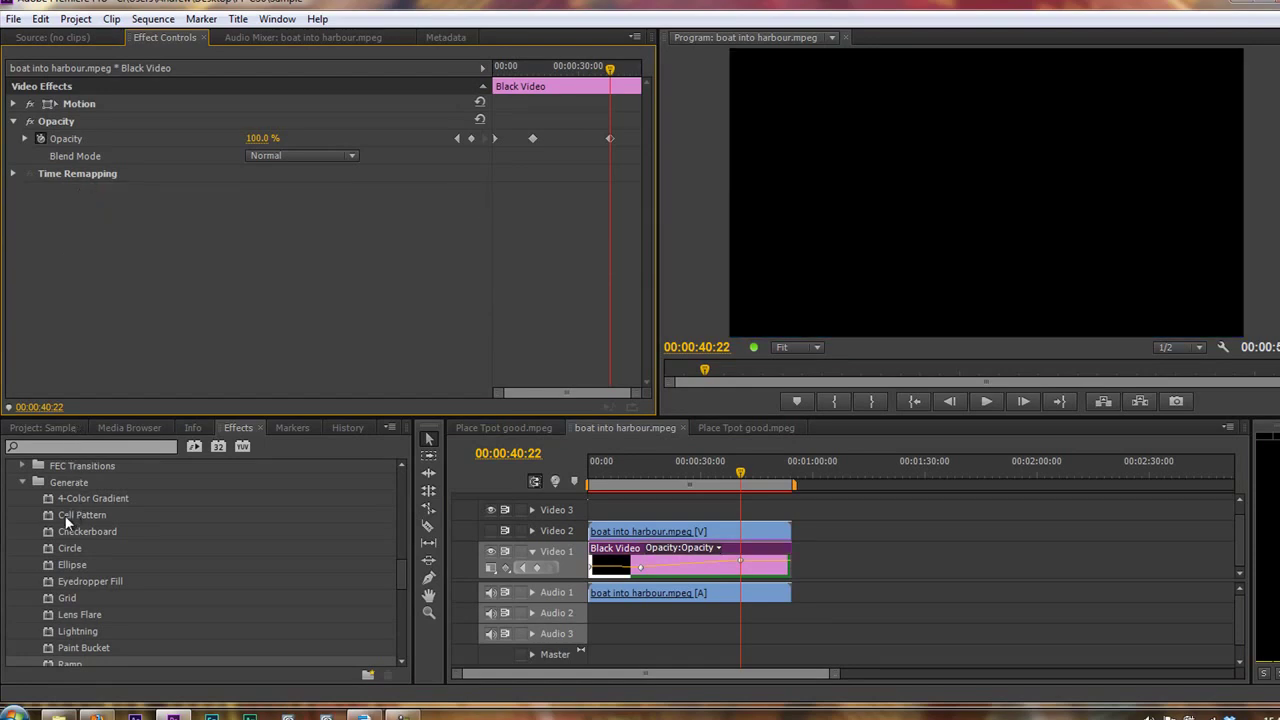
- Apply Cell Pattern to Black Video and clear its opacity keyframes
{"action": "left_click_drag", "start_coordinate": [66, 518], "coordinate": [652, 566]}
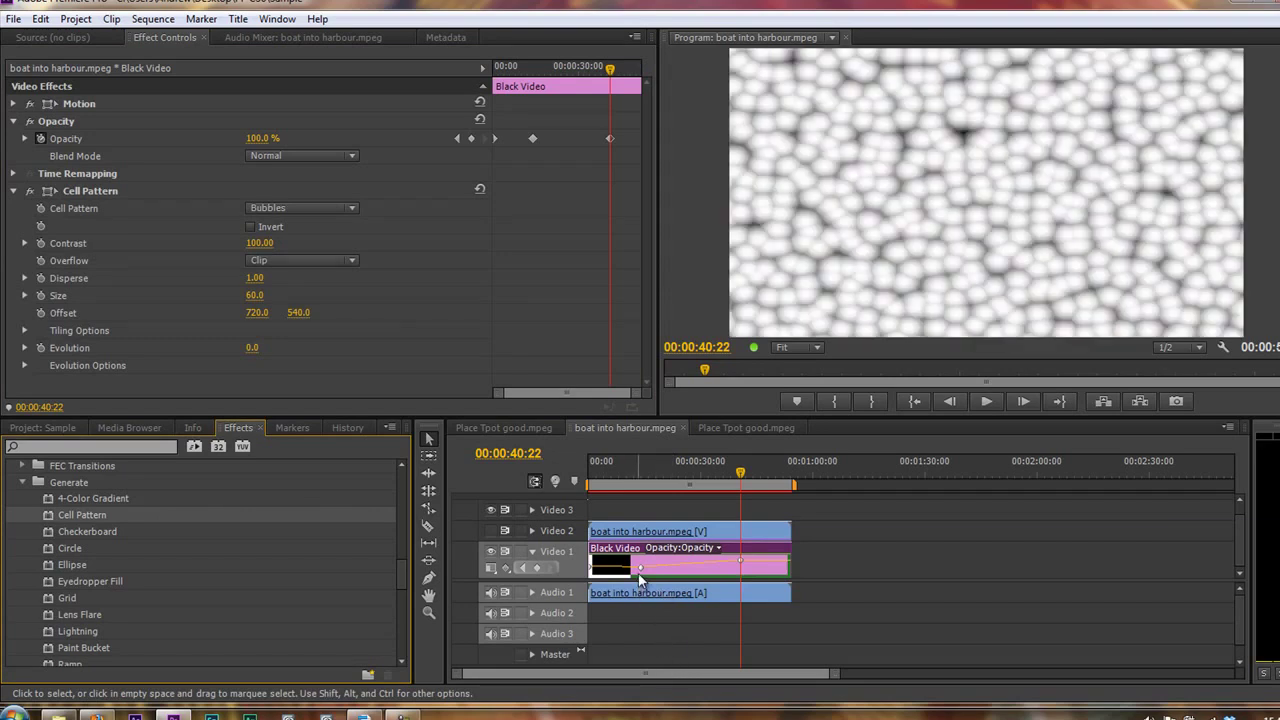
{"action": "left_click", "coordinate": [41, 139]}
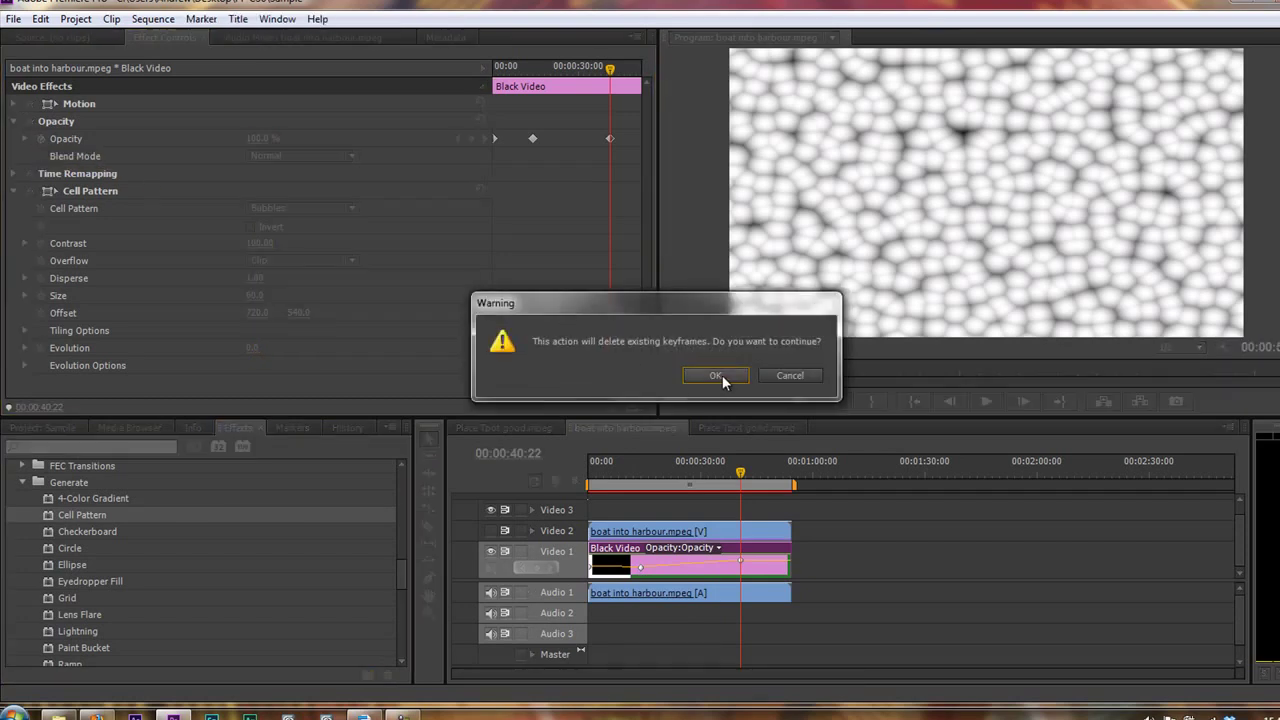
{"action": "left_click", "coordinate": [722, 375]}
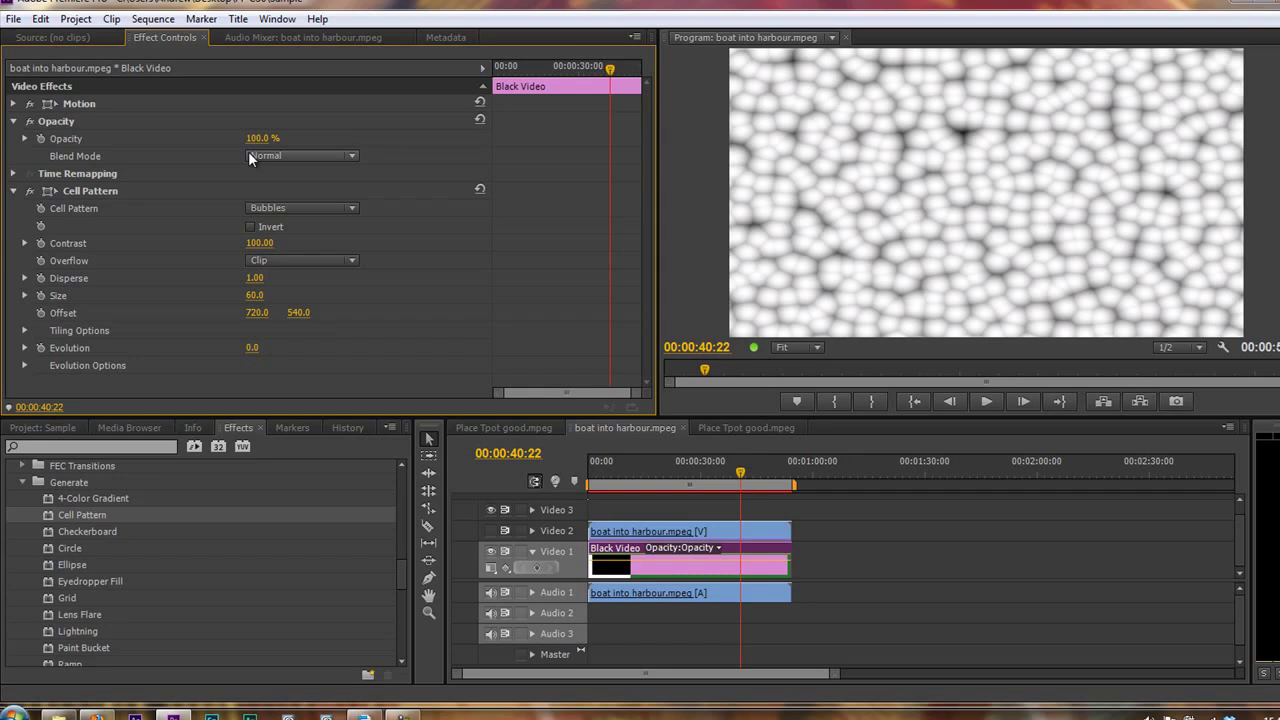
- Try the Crystals and Plates cell patterns, then return to Bubbles
{"action": "left_click", "coordinate": [355, 207]}
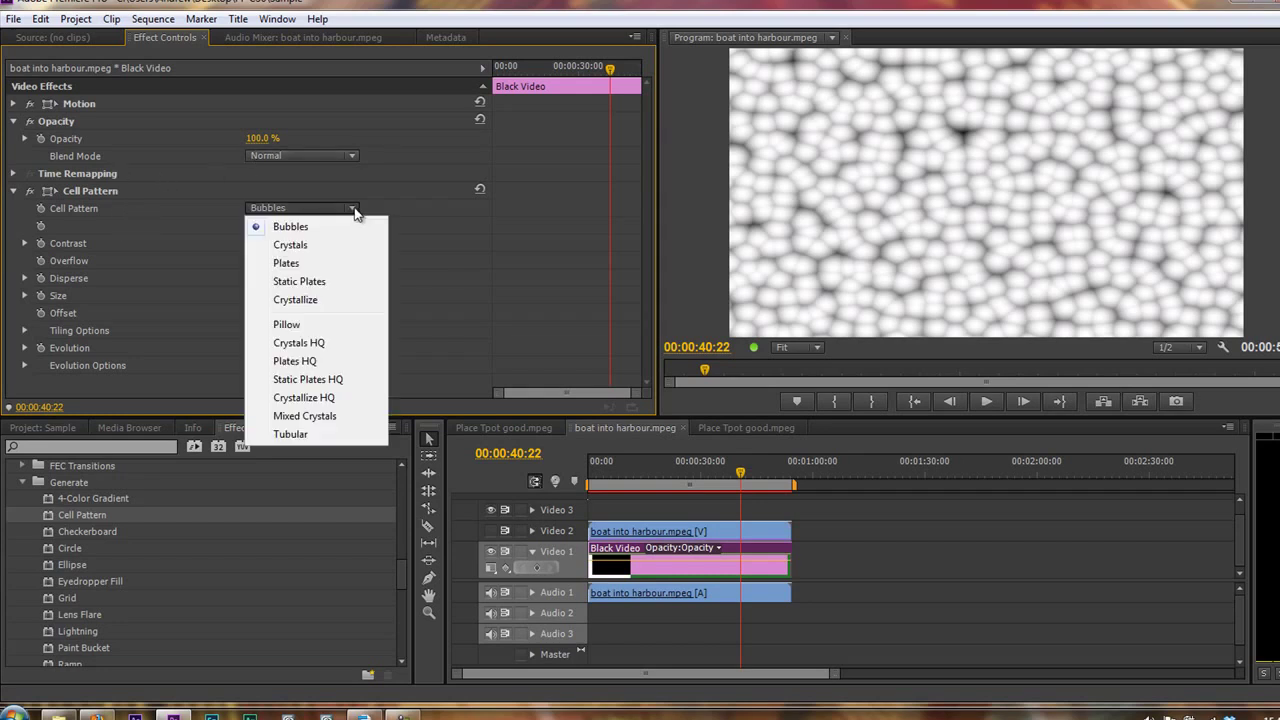
{"action": "left_click", "coordinate": [300, 246]}
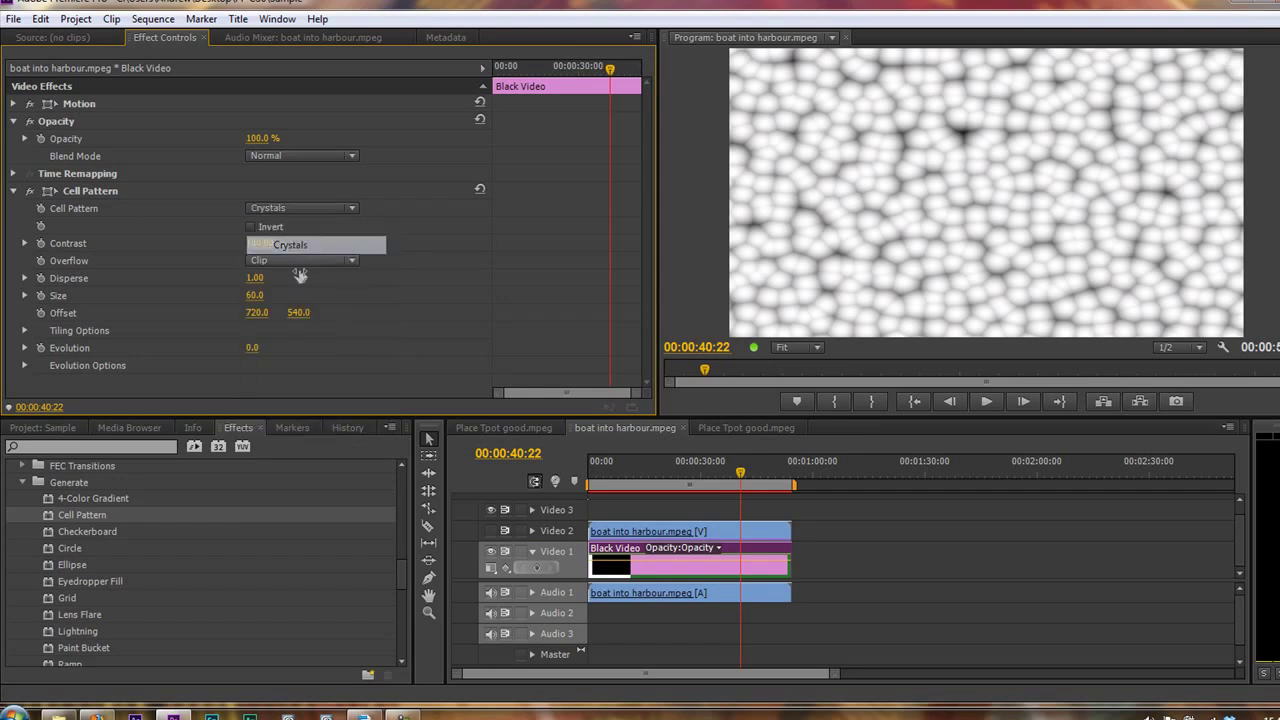
{"action": "left_click", "coordinate": [343, 207]}
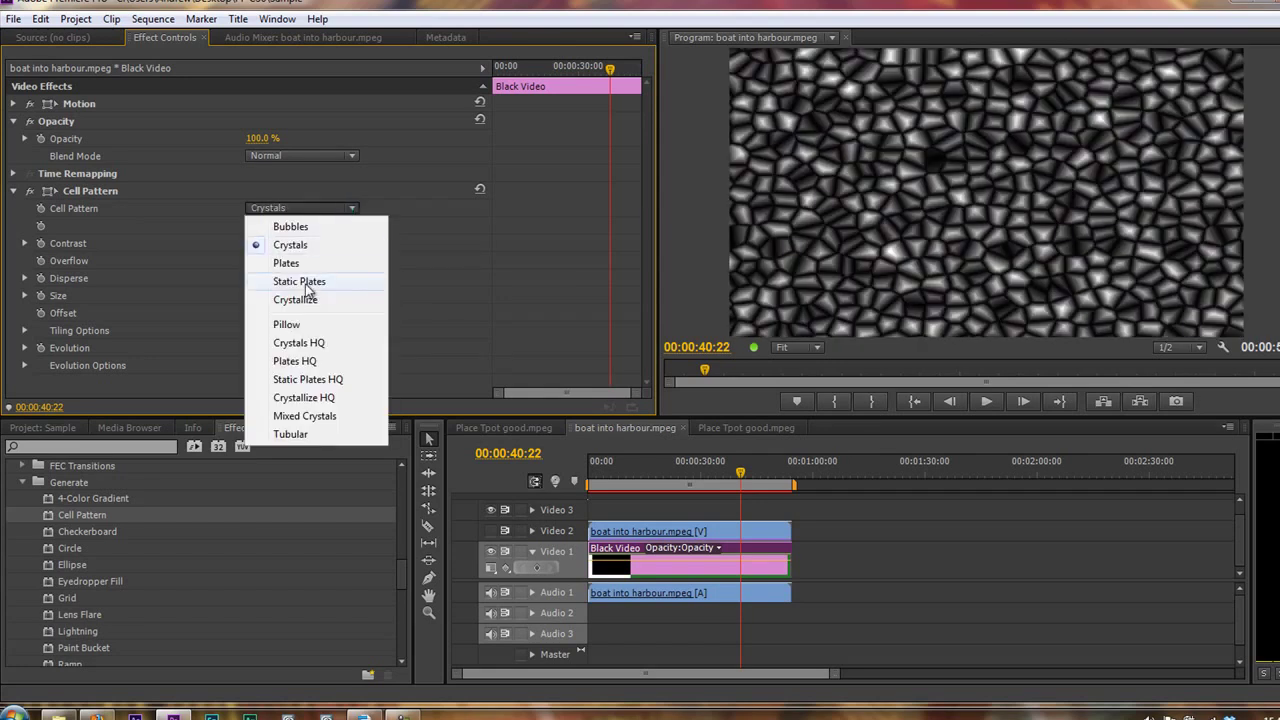
{"action": "left_click", "coordinate": [298, 264]}
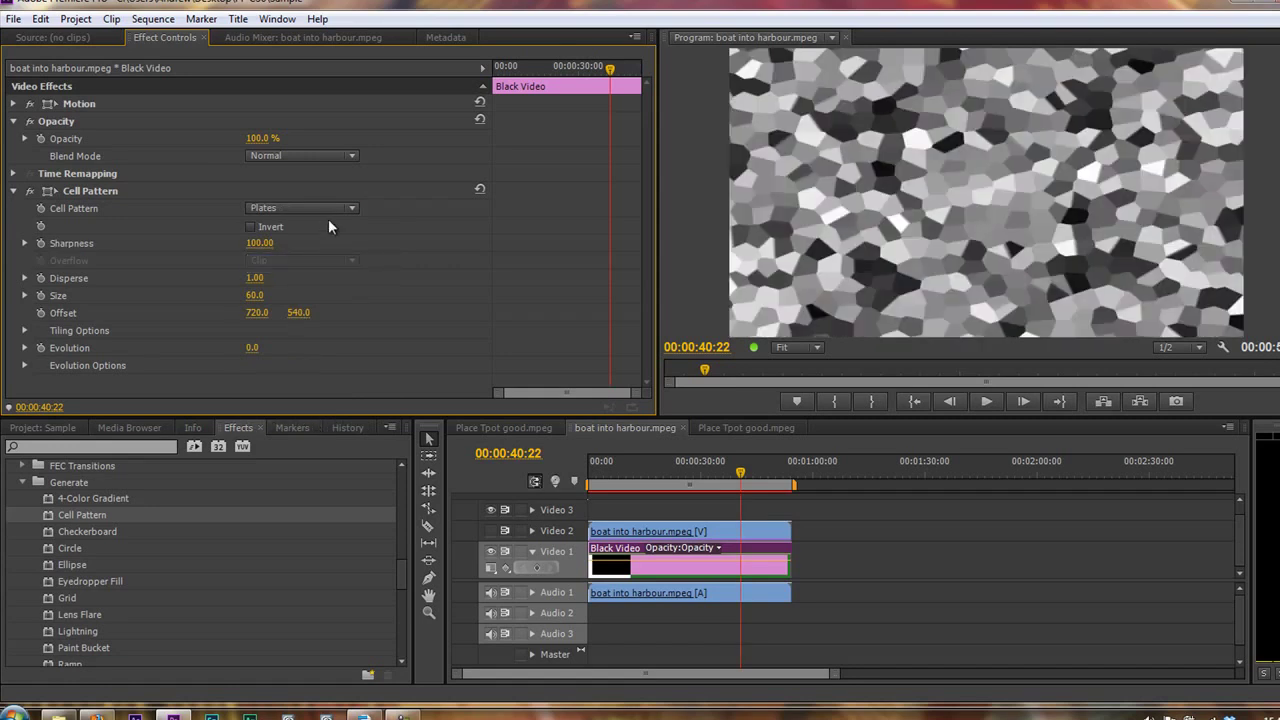
{"action": "left_click", "coordinate": [349, 205]}
{"action": "left_click", "coordinate": [295, 226]}
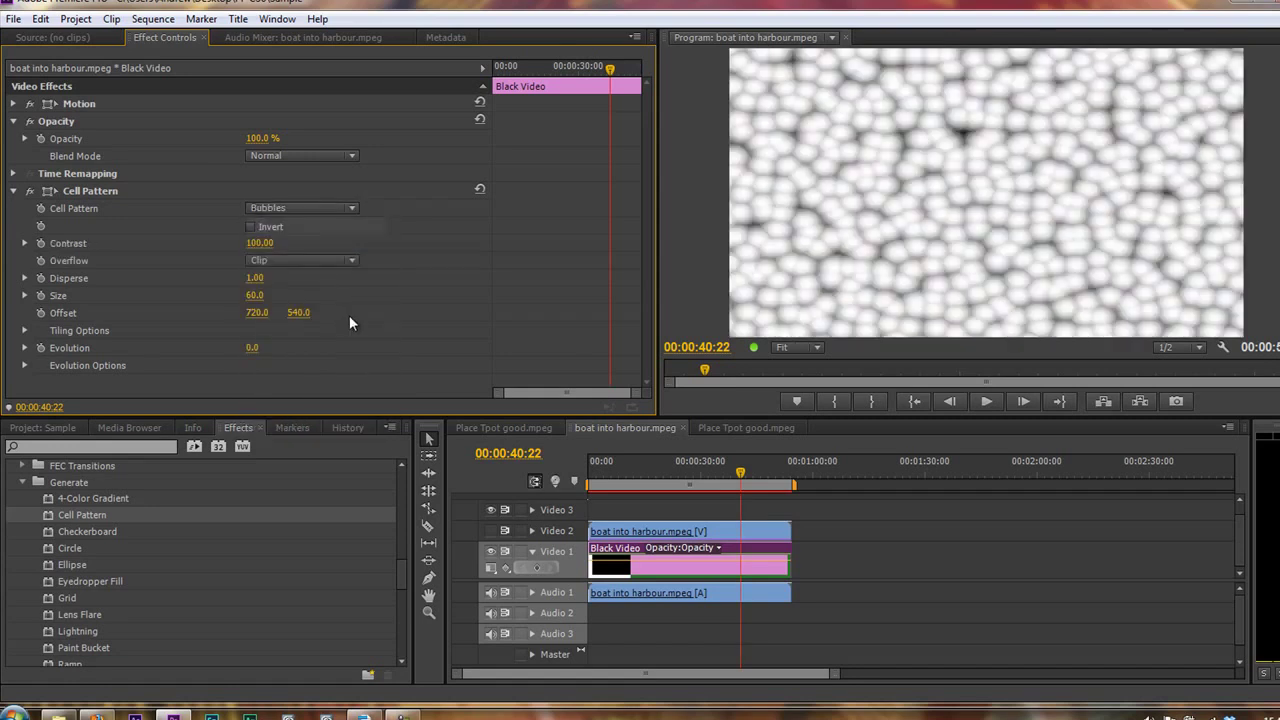
- Toggle Invert on and back off, then raise the bubble Contrast to 202.00
{"action": "left_click", "coordinate": [250, 228]}
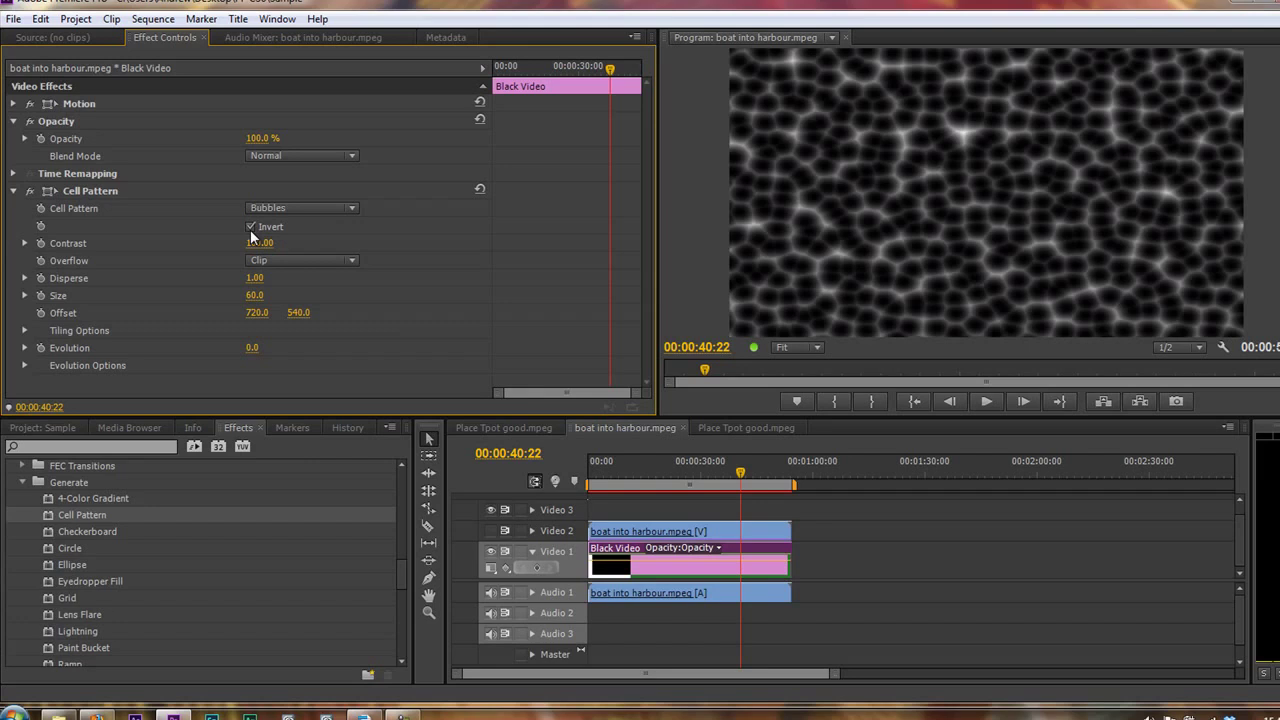
{"action": "left_click", "coordinate": [250, 228]}
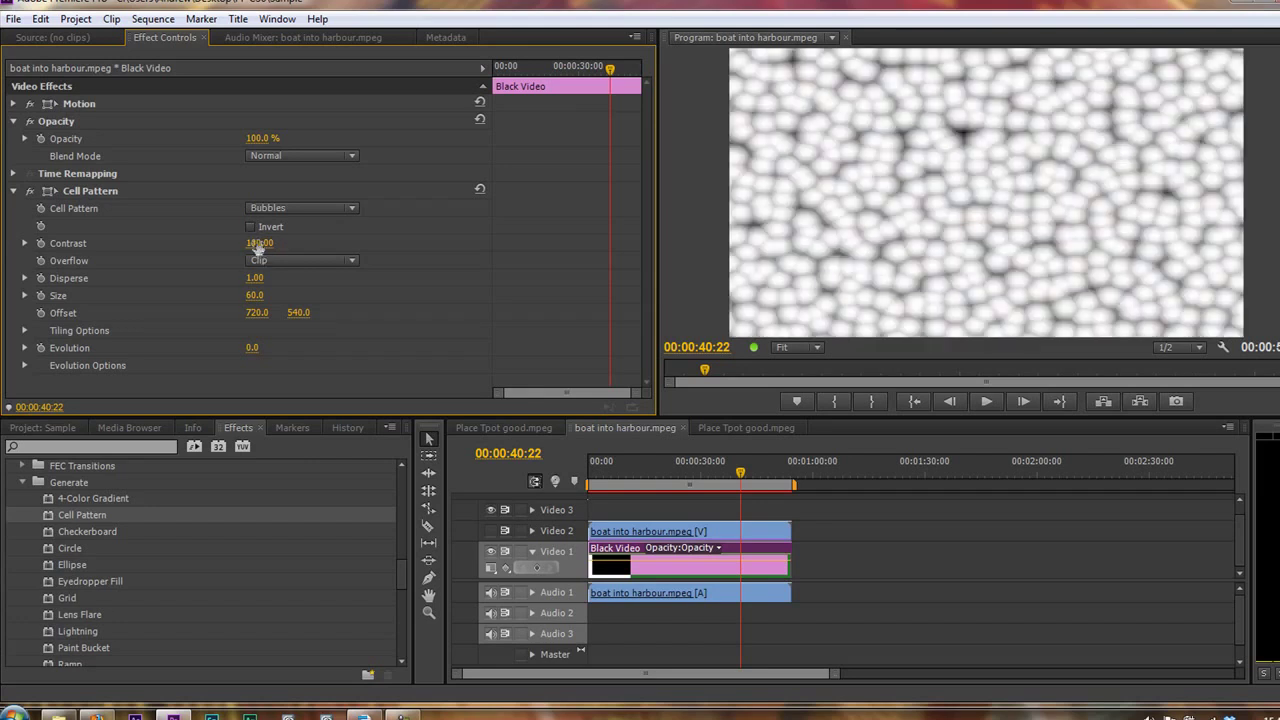
{"action": "left_click_drag", "start_coordinate": [259, 245], "coordinate": [355, 243]}
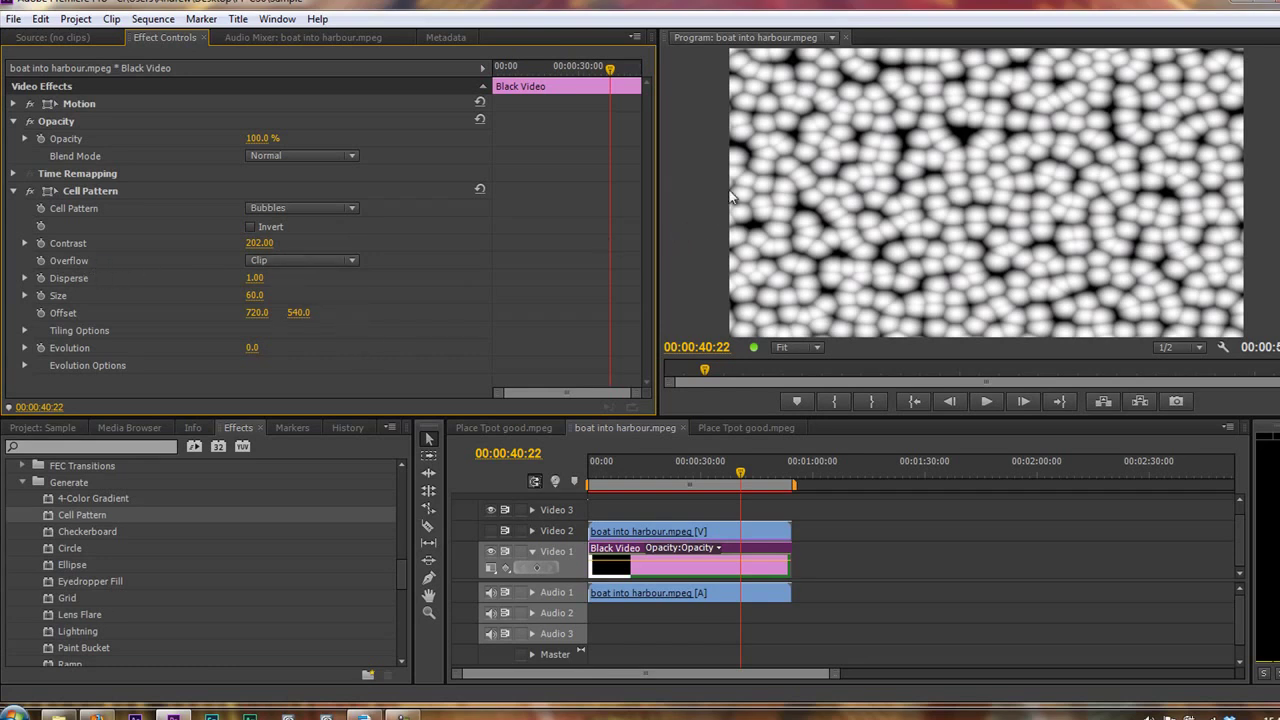
- Keep Overflow on Clip and set Disperse to 1.50 after trying 0
{"action": "left_click", "coordinate": [353, 261]}
{"action": "left_click", "coordinate": [353, 261]}
{"action": "left_click_drag", "start_coordinate": [253, 283], "coordinate": [256, 284]}
{"action": "left_click_drag", "start_coordinate": [257, 285], "coordinate": [171, 286]}
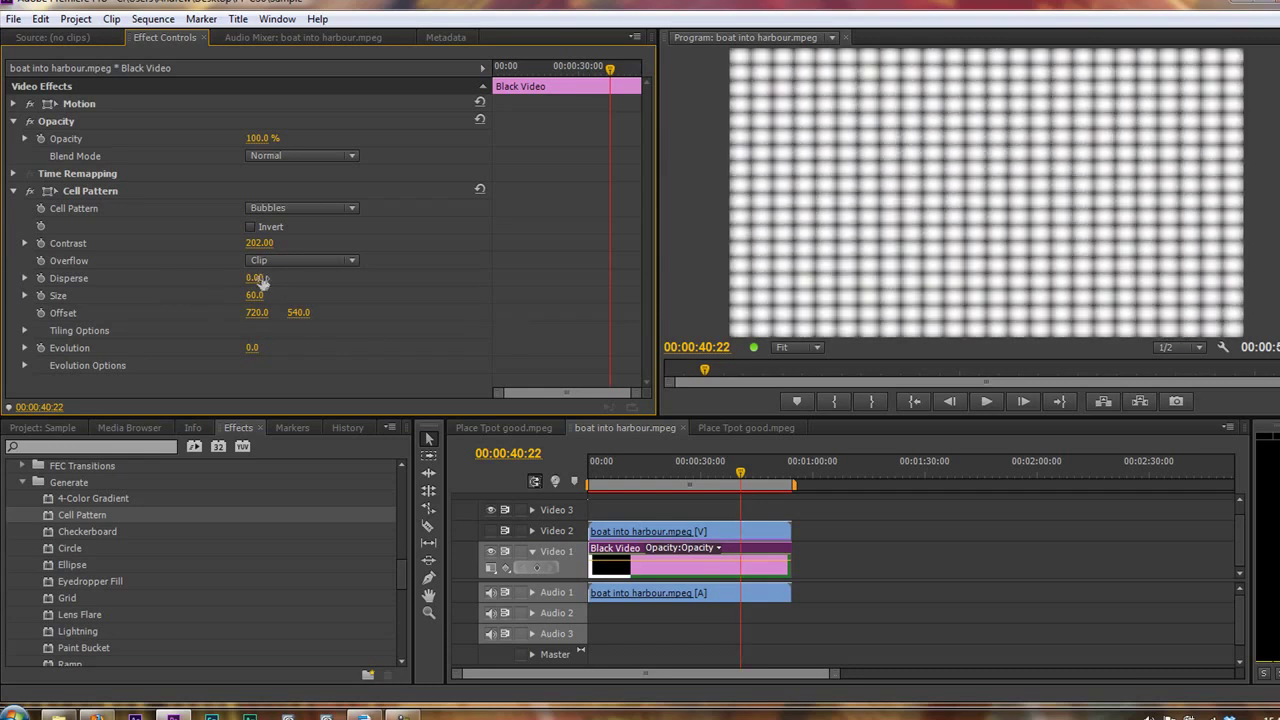
{"action": "left_click_drag", "start_coordinate": [262, 283], "coordinate": [337, 280]}
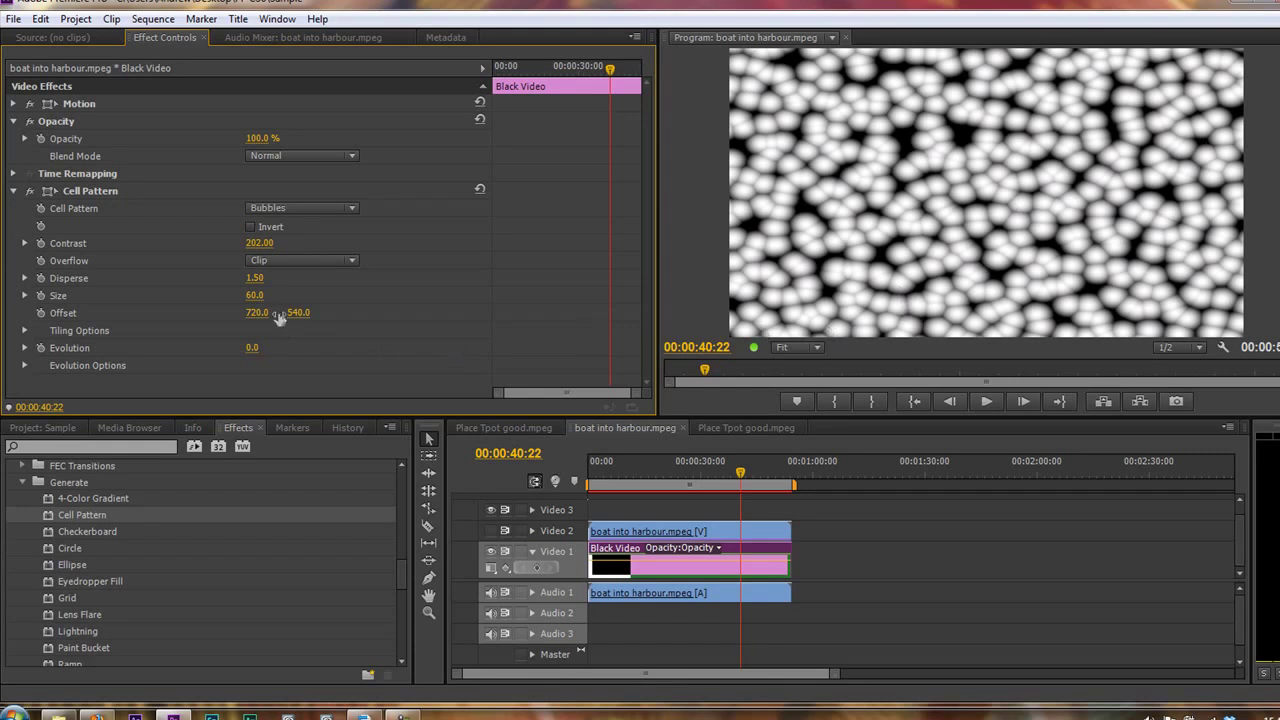
- Enlarge the bubbles to Size 163.0 and shift Offset to 929.0, 540.0
{"action": "left_click_drag", "start_coordinate": [256, 295], "coordinate": [340, 298]}
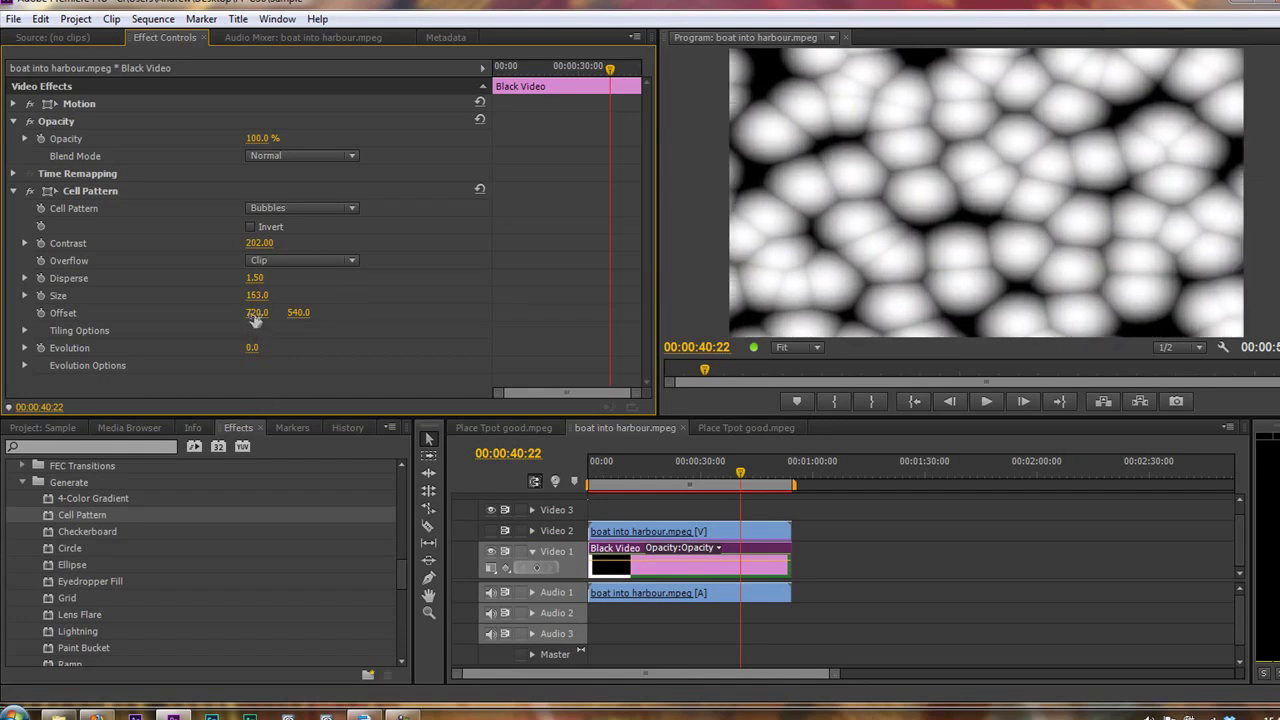
{"action": "left_click_drag", "start_coordinate": [255, 318], "coordinate": [440, 370]}
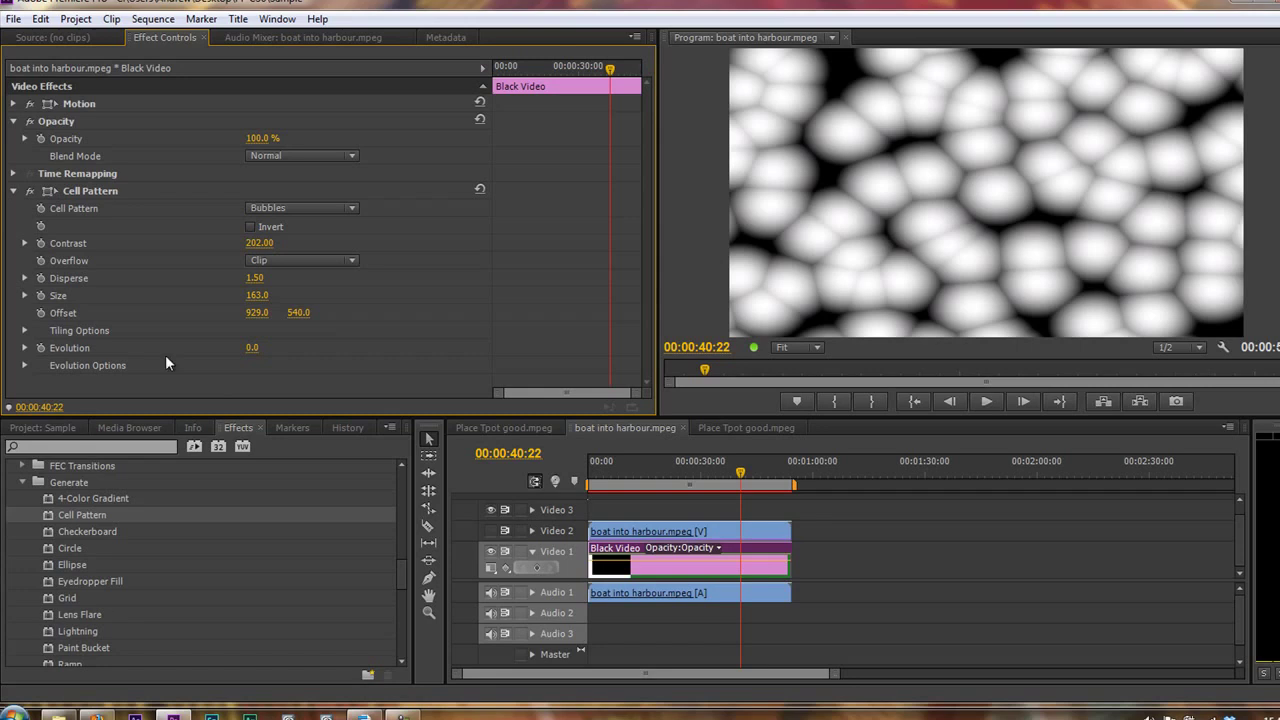
- Expand Evolution, reset it to 0.0°, and move the playhead to the sequence start
{"action": "left_click", "coordinate": [24, 348]}
{"action": "scroll", "coordinate": [300, 330], "scroll_direction": "down", "scroll_amount": 1}
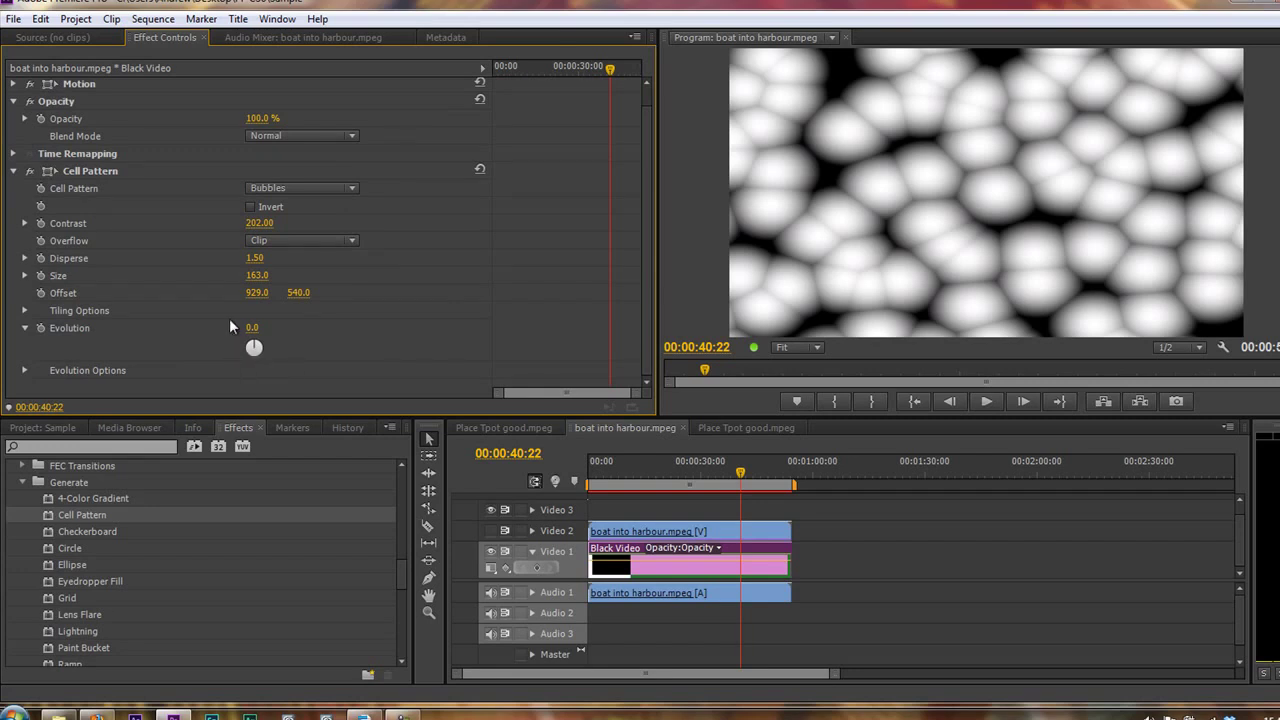
{"action": "mouse_move", "coordinate": [253, 334]}
{"action": "left_mouse_down"}
{"action": "mouse_move", "coordinate": [332, 326]}
{"action": "mouse_move", "coordinate": [227, 341]}
{"action": "mouse_move", "coordinate": [251, 340]}
{"action": "left_mouse_up"}
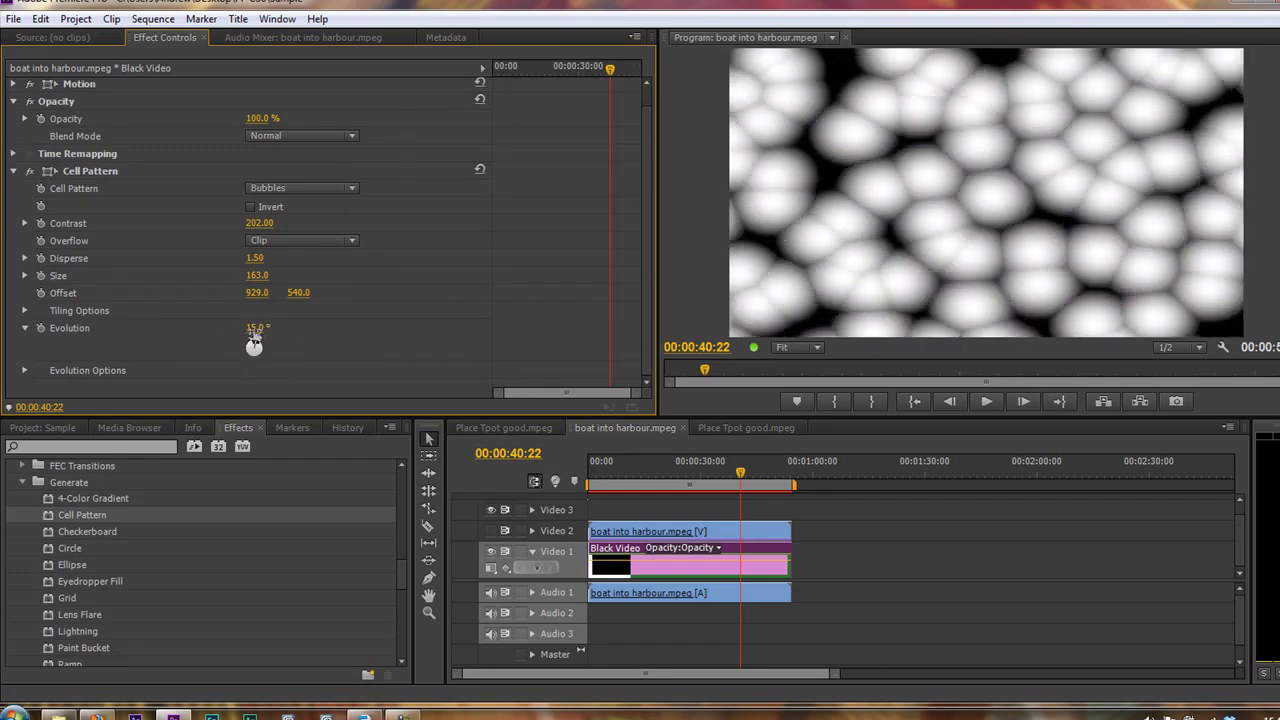
{"action": "left_click", "coordinate": [258, 328]}
{"action": "type", "text": "0"}
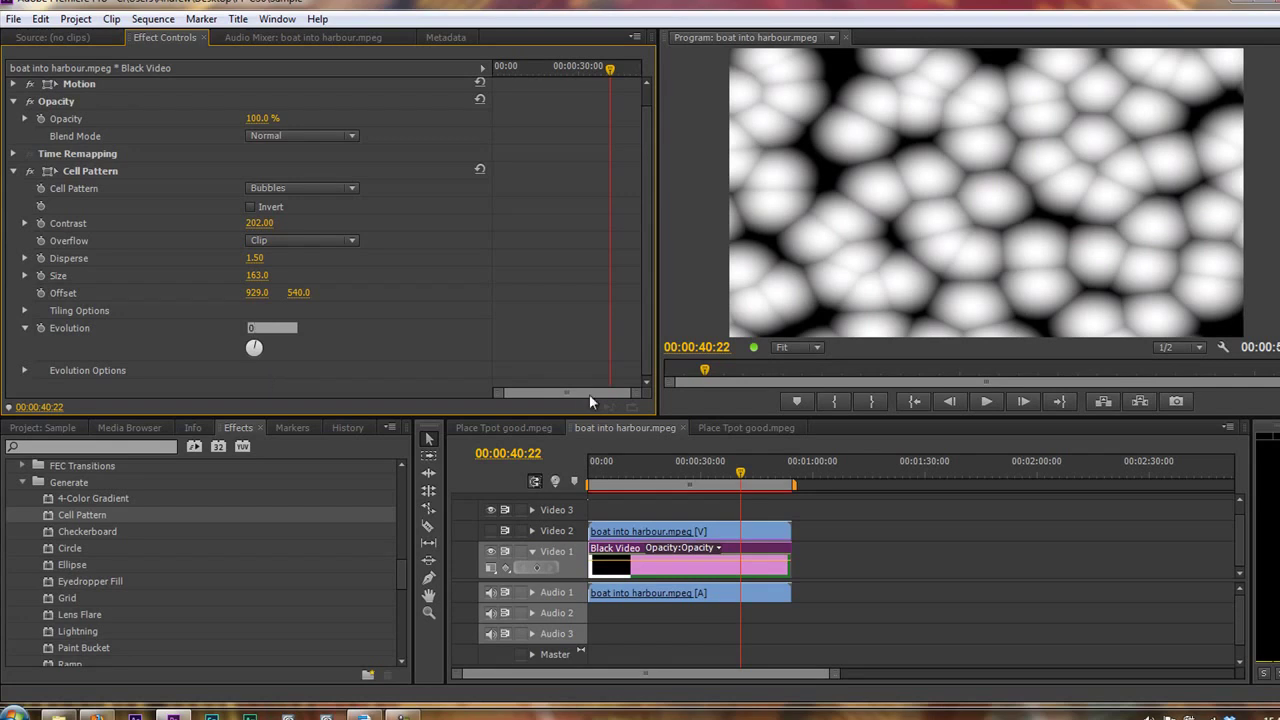
{"action": "left_click_drag", "start_coordinate": [737, 475], "coordinate": [482, 496]}
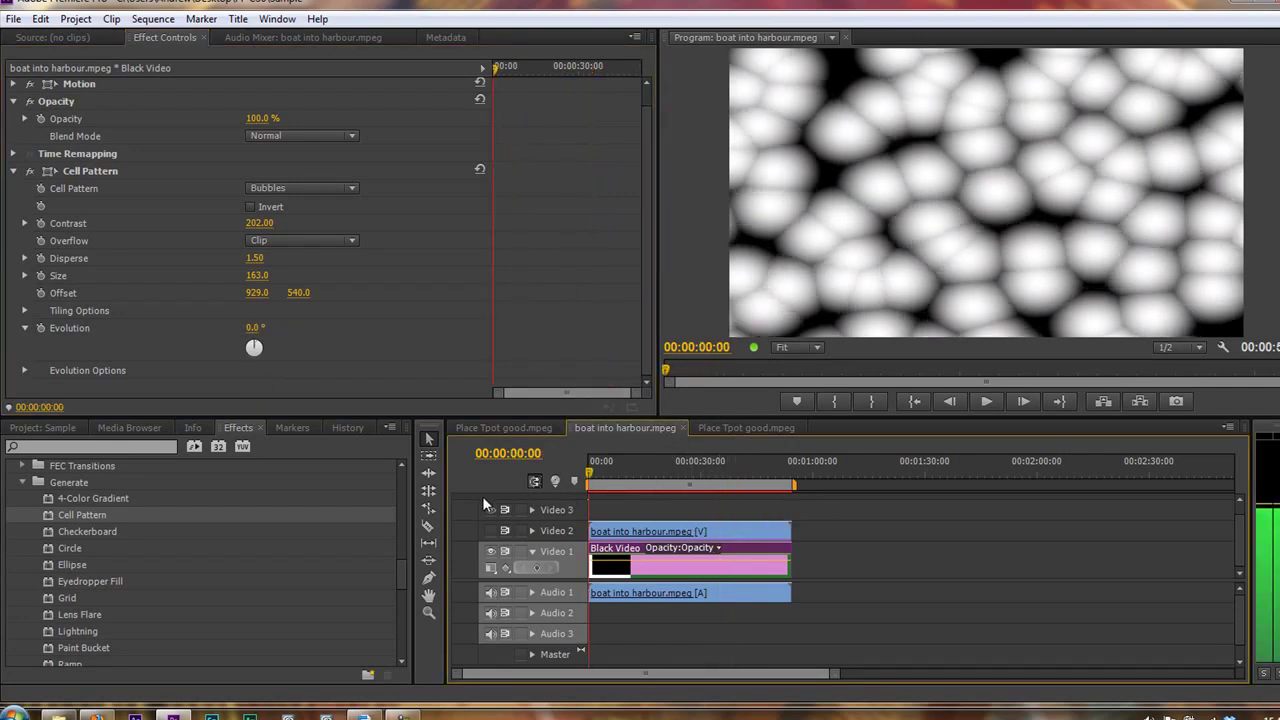
{"action": "mouse_move", "coordinate": [268, 328]}
{"action": "left_mouse_down"}
{"action": "mouse_move", "coordinate": [576, 326]}
{"action": "mouse_move", "coordinate": [400, 325]}
{"action": "mouse_move", "coordinate": [255, 346]}
{"action": "left_mouse_up"}
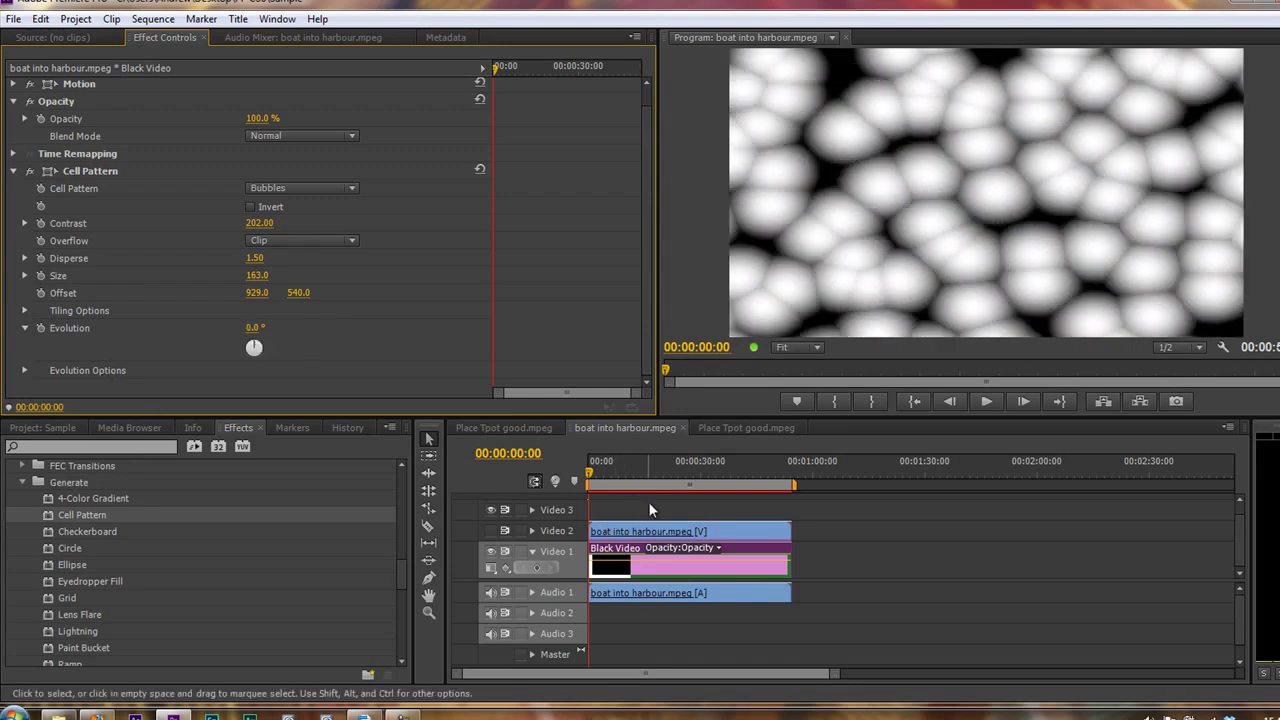
- Keyframe Evolution at 0.0° on the first frame and 5x0.0° at the clip end
{"action": "left_click", "coordinate": [38, 327]}
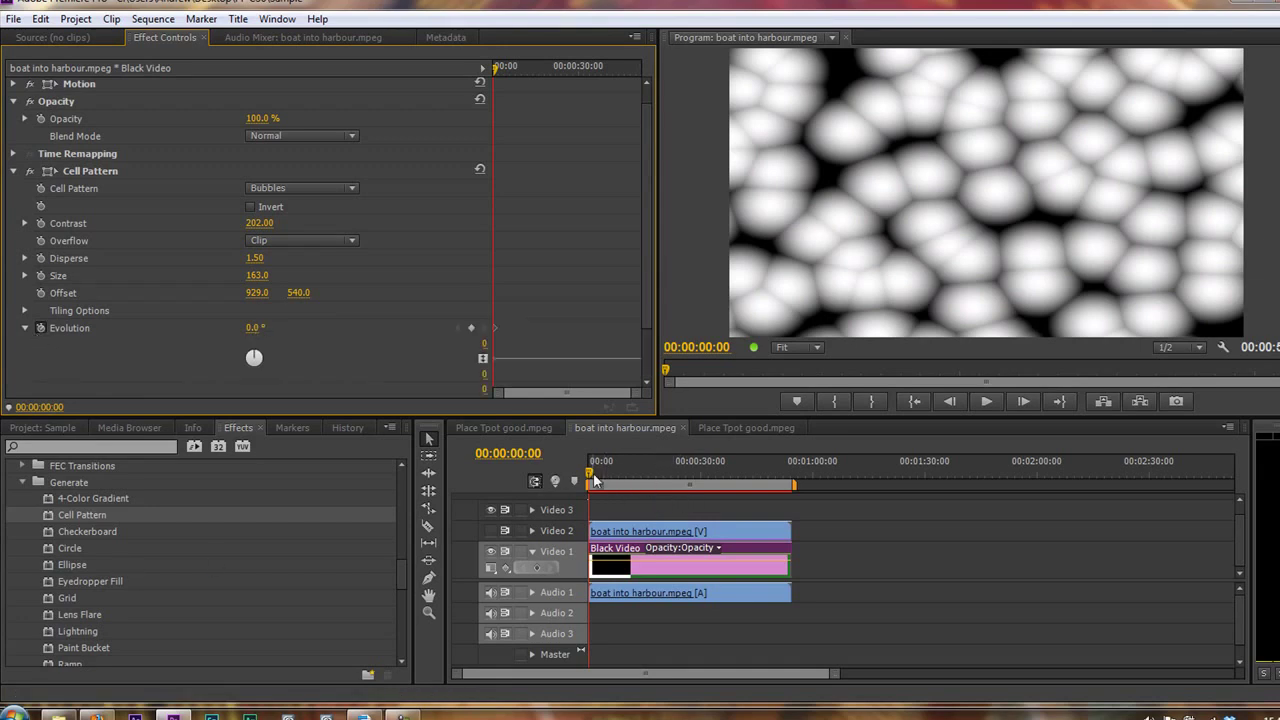
{"action": "left_click_drag", "start_coordinate": [595, 476], "coordinate": [788, 487]}
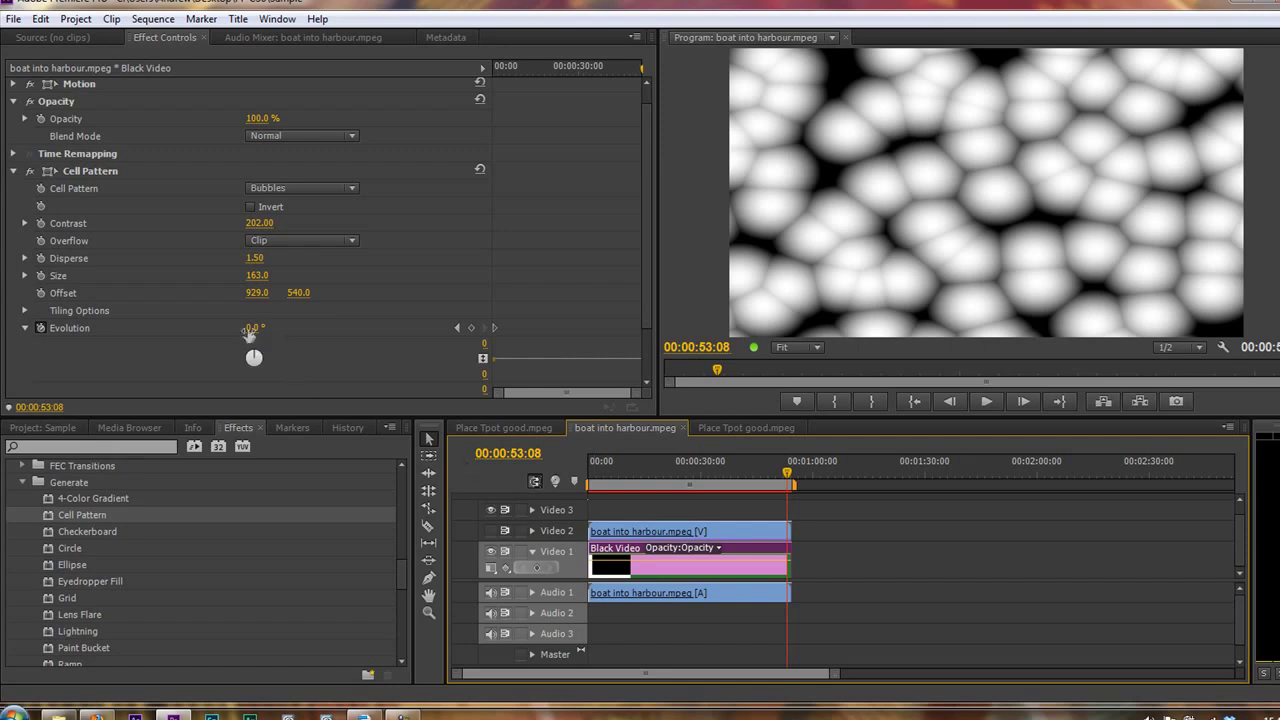
{"action": "left_click_drag", "start_coordinate": [250, 333], "coordinate": [692, 397]}
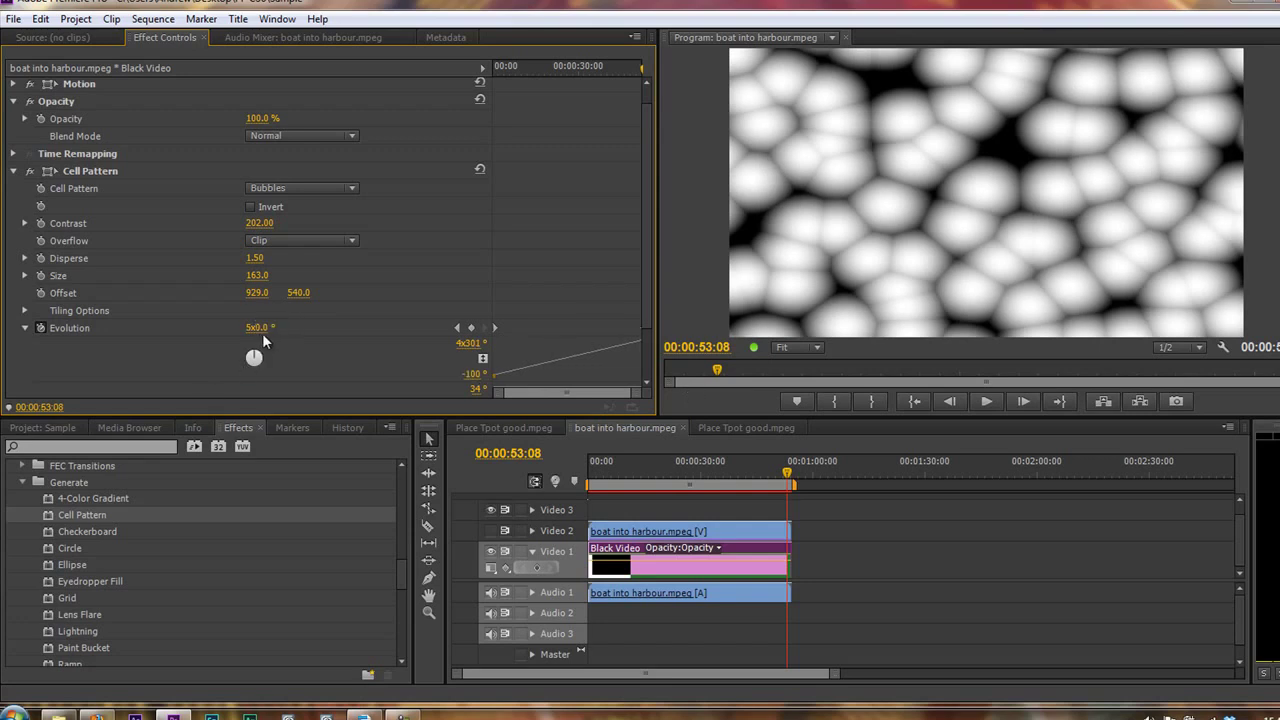
- Play the sequence from the start to watch the bubbles evolve
{"action": "key", "text": "Home"}
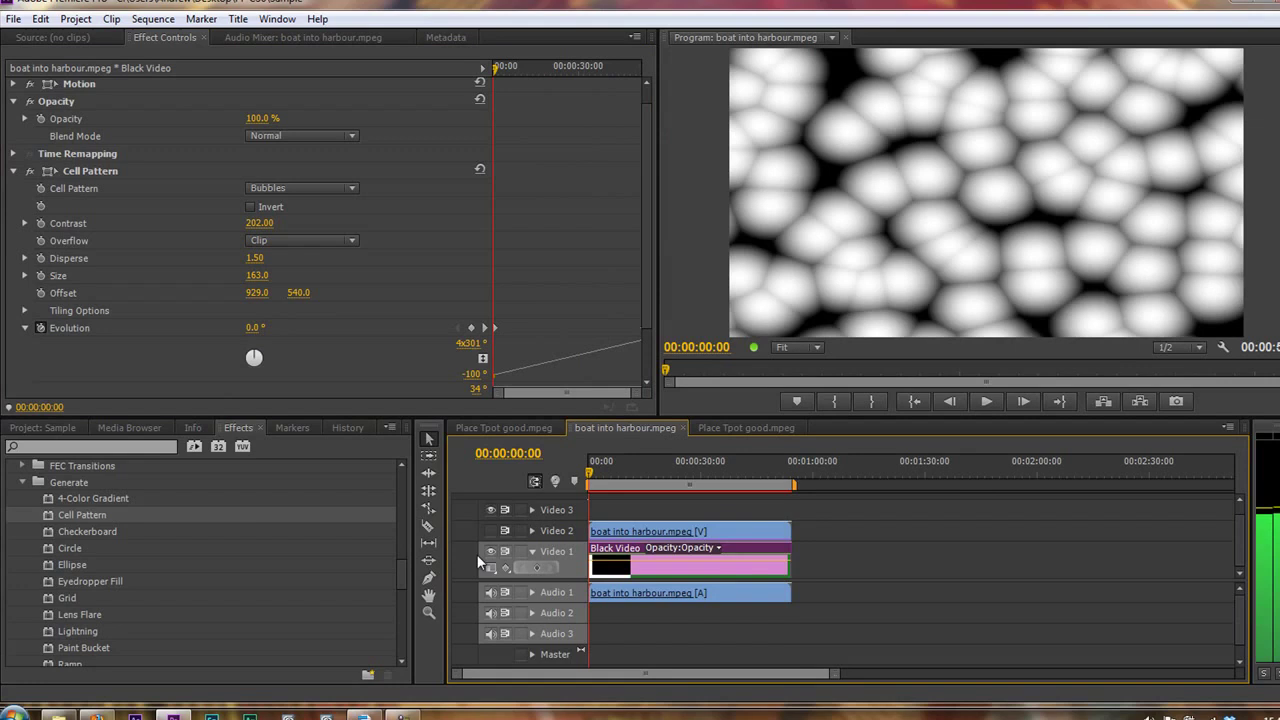
{"action": "key", "text": "space"}
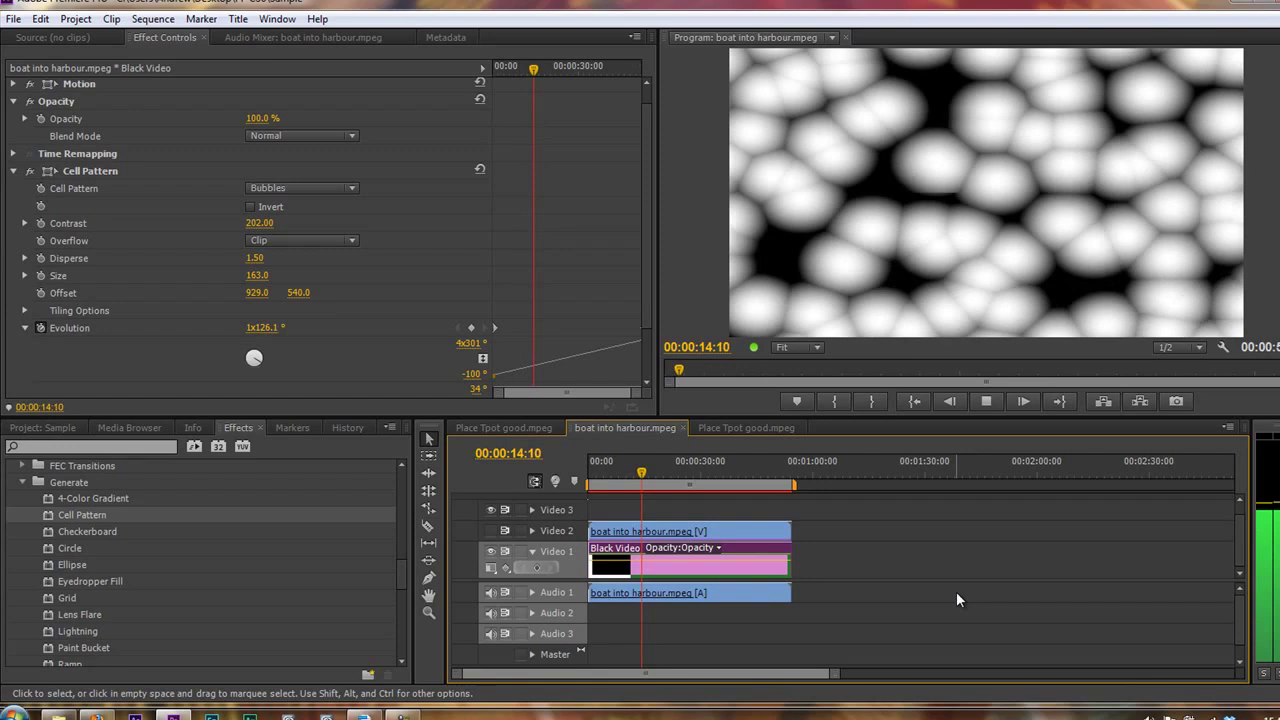
{"action": "key", "text": "space"}
- Inspect the Evolution options and scrub the clip to check the keyframed animation
{"action": "scroll", "coordinate": [71, 325], "scroll_direction": "down", "scroll_amount": 3}
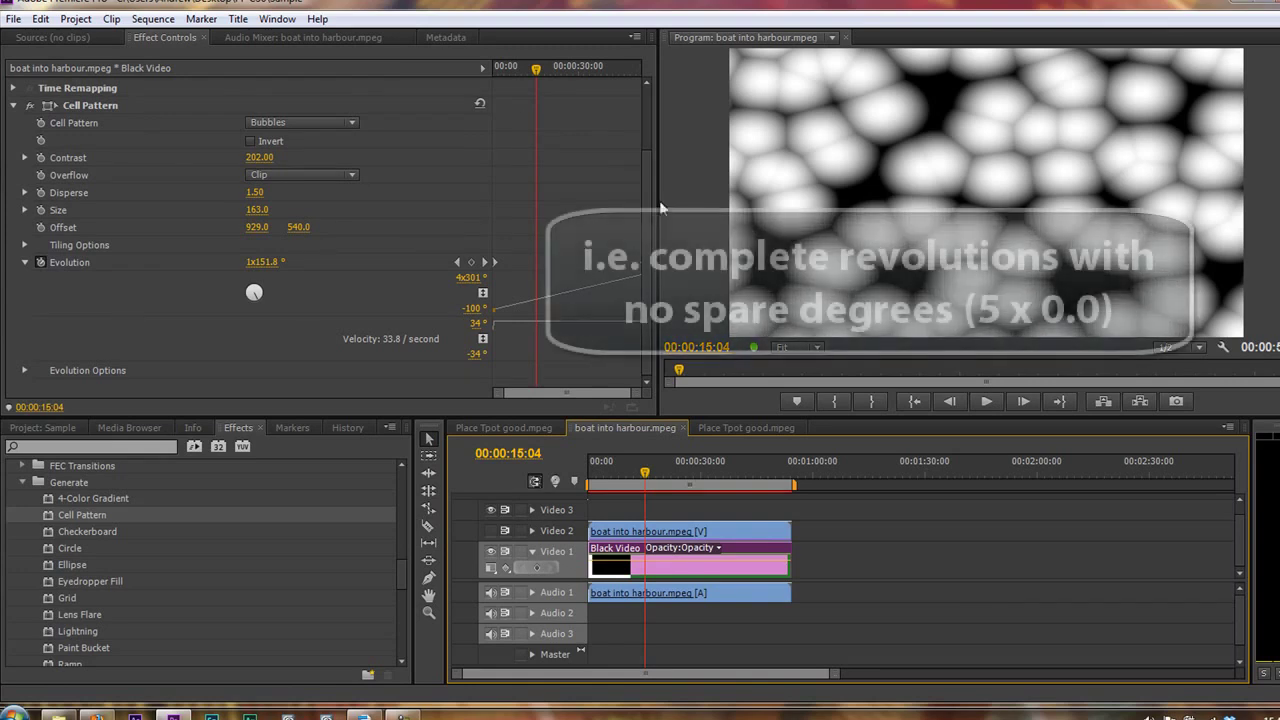
{"action": "left_click", "coordinate": [24, 370]}
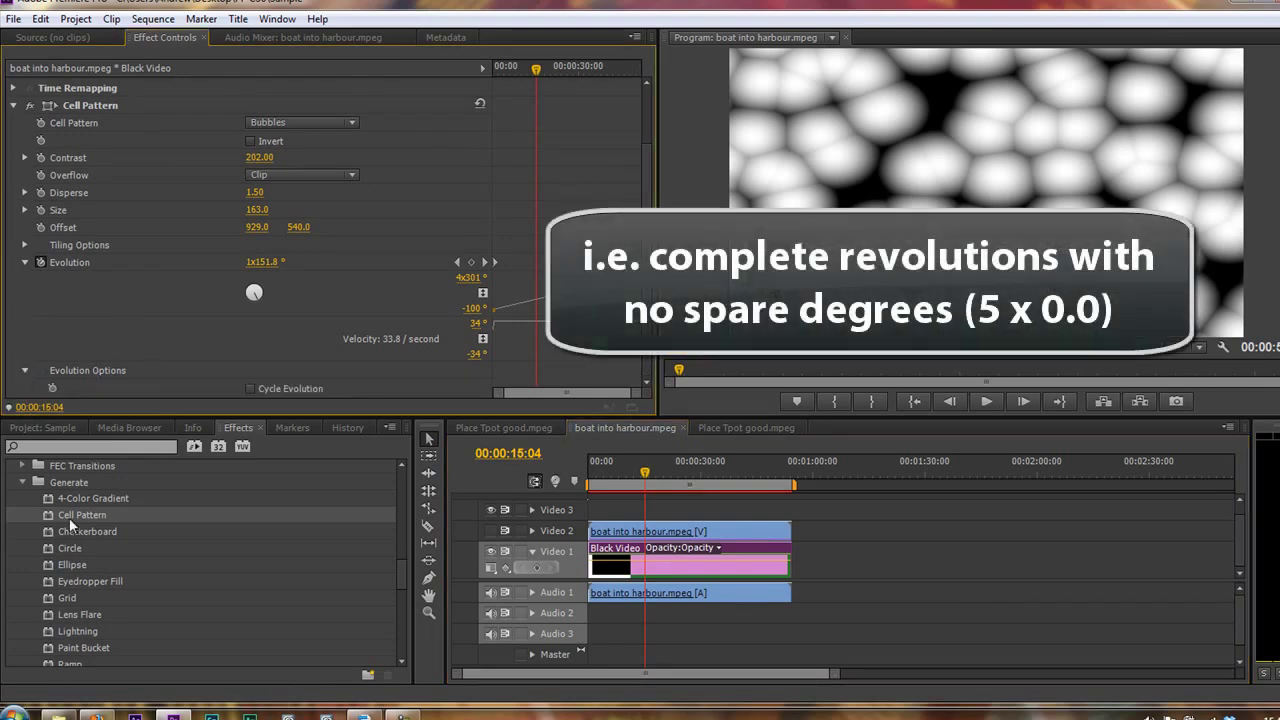
{"action": "scroll", "coordinate": [253, 372], "scroll_direction": "down", "scroll_amount": 2}
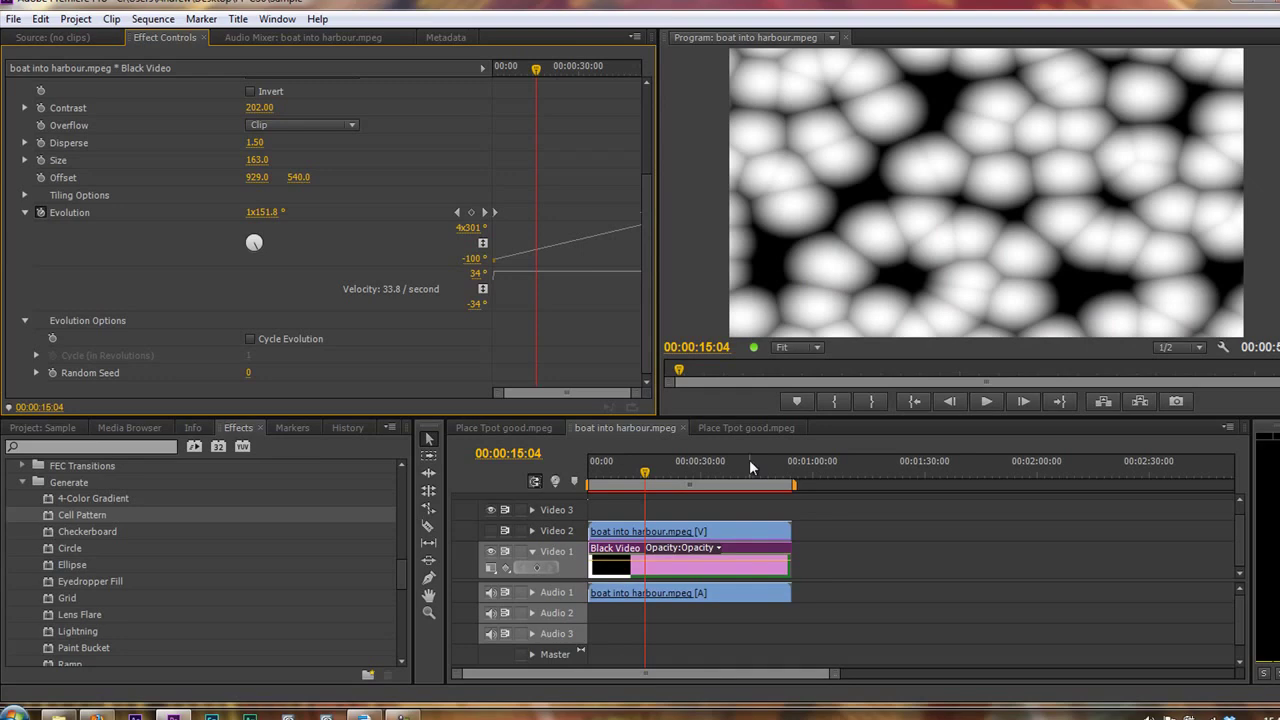
{"action": "left_click", "coordinate": [115, 318]}
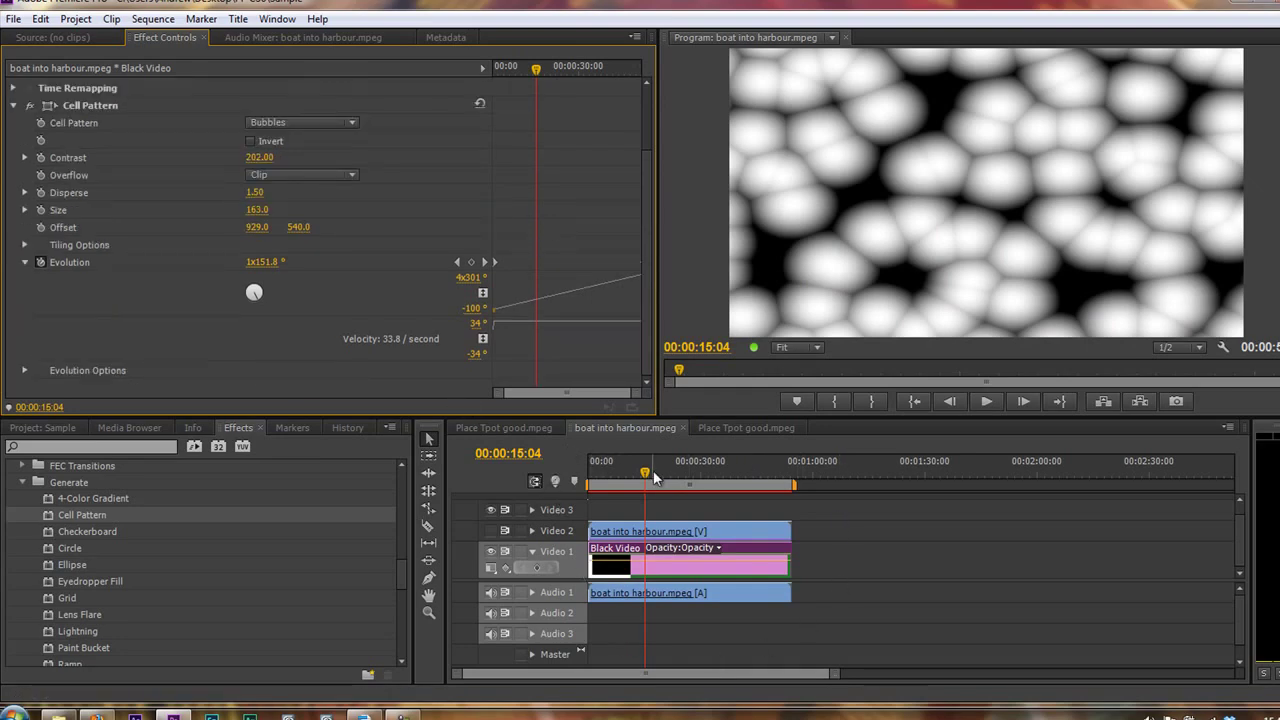
{"action": "mouse_move", "coordinate": [653, 483]}
{"action": "left_mouse_down"}
{"action": "mouse_move", "coordinate": [642, 482]}
{"action": "mouse_move", "coordinate": [708, 485]}
{"action": "mouse_move", "coordinate": [636, 497]}
{"action": "left_mouse_up"}
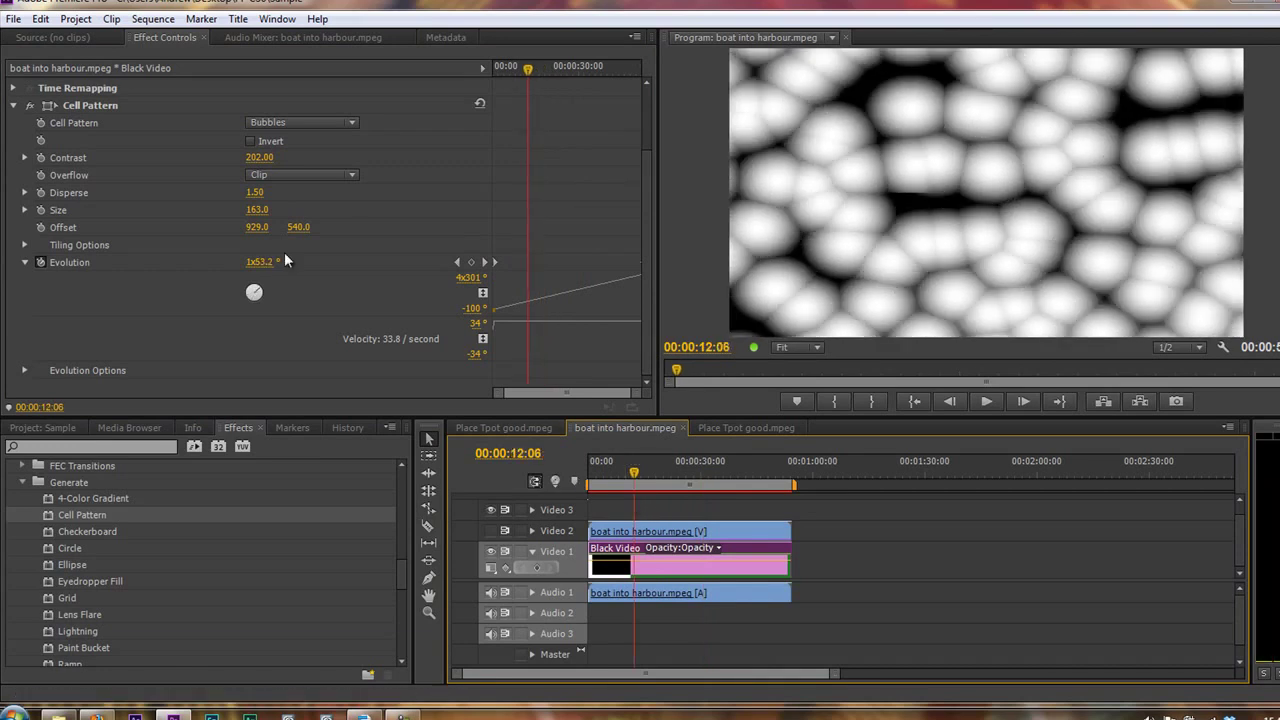
- Set the boat clip's blend mode to Overlay after trying Multiply
{"action": "scroll", "coordinate": [331, 291], "scroll_direction": "up", "scroll_amount": 1}
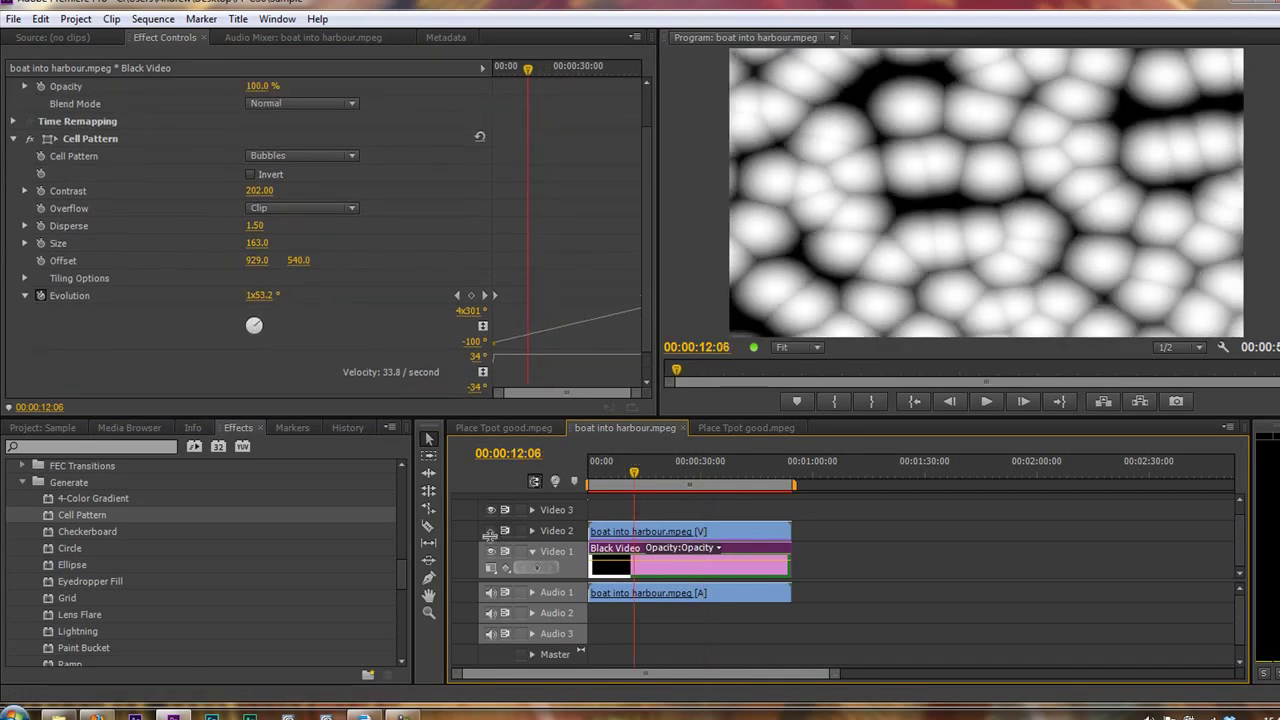
{"action": "key", "text": "Right"}
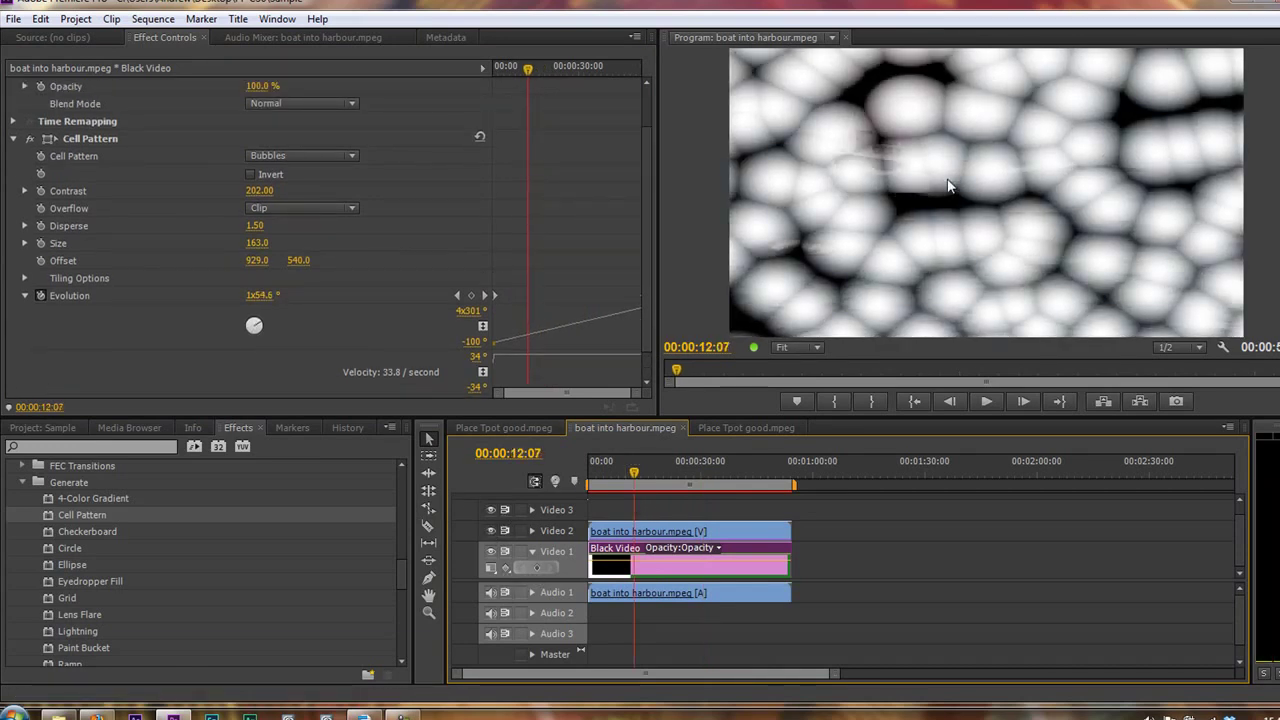
{"action": "left_click", "coordinate": [725, 531]}
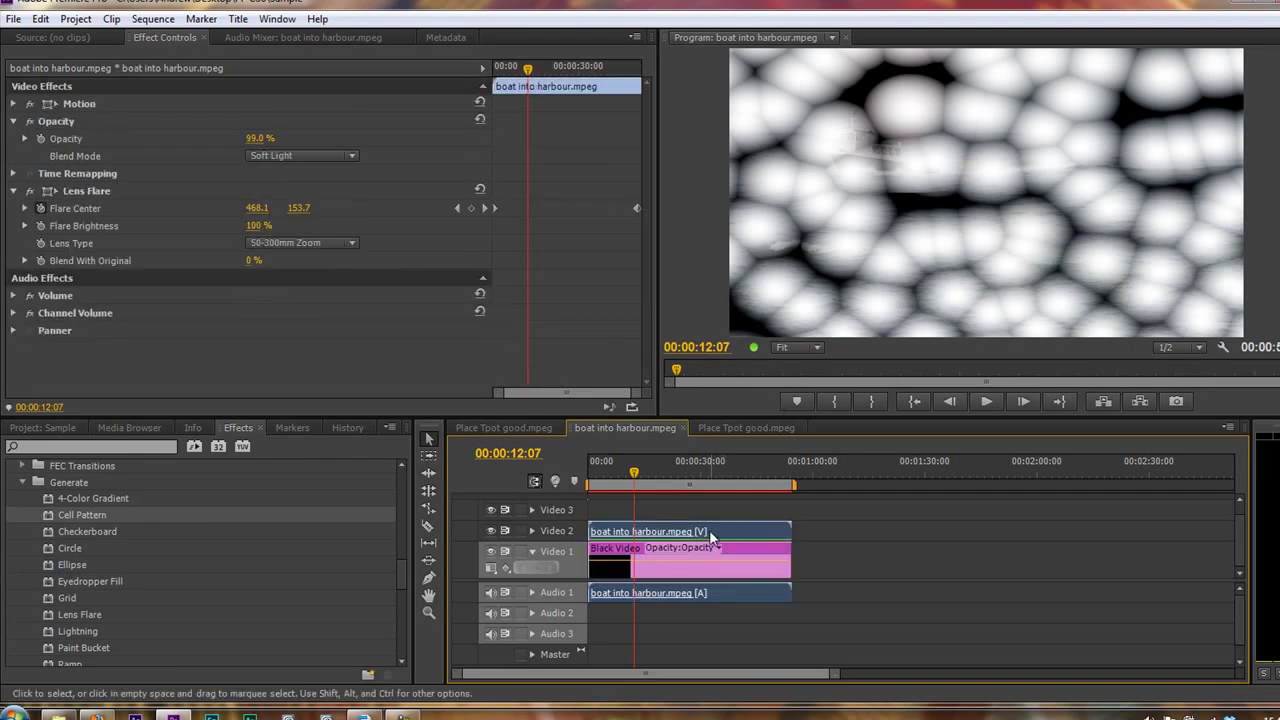
{"action": "left_click", "coordinate": [344, 157]}
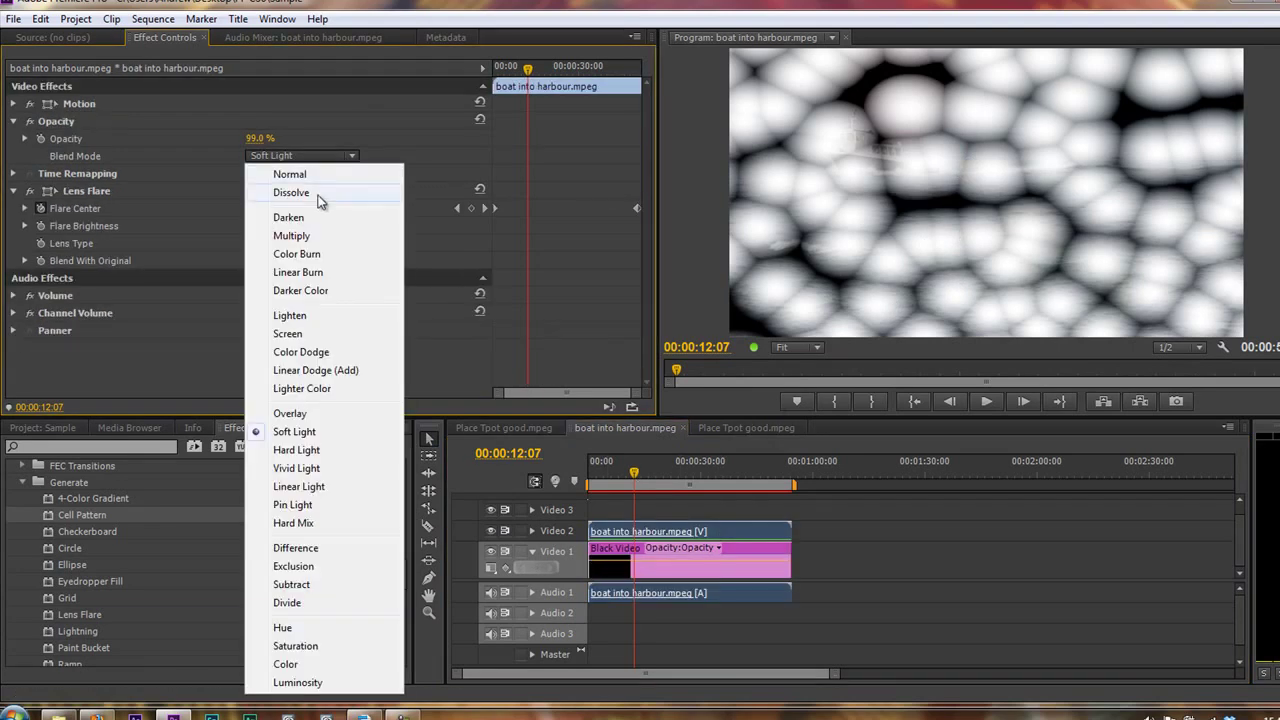
{"action": "left_click", "coordinate": [300, 238]}
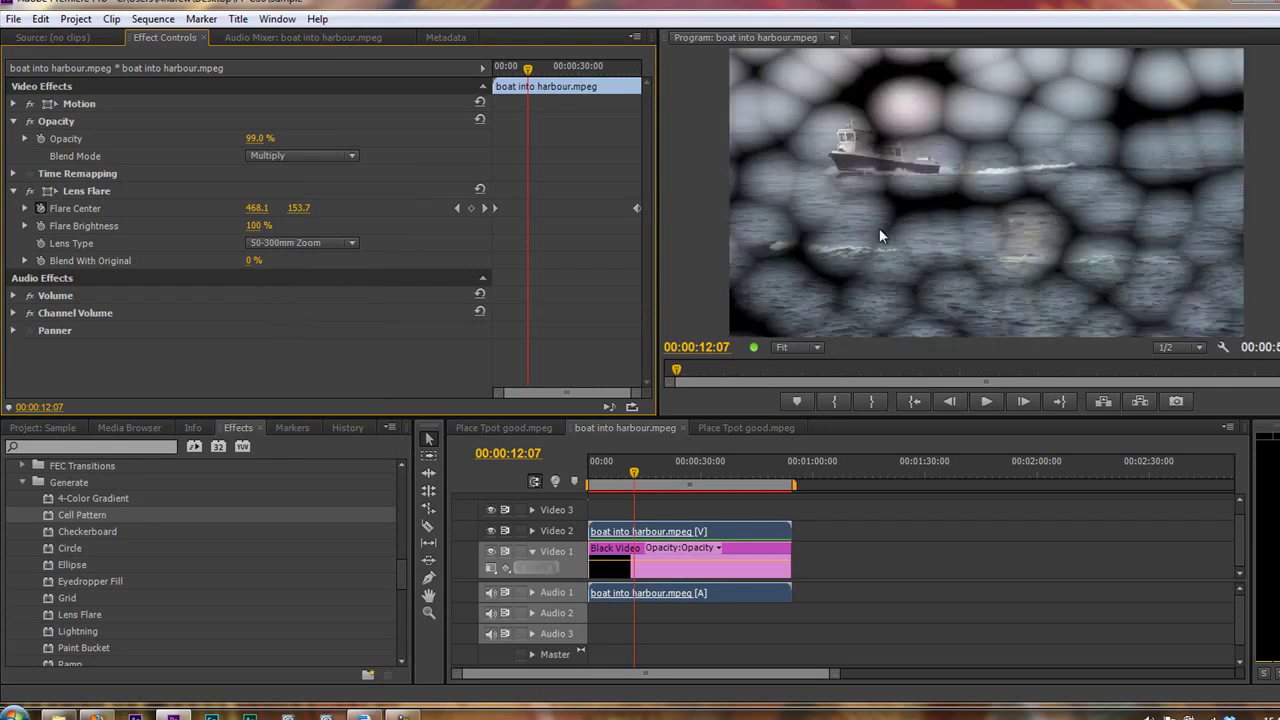
{"action": "left_click", "coordinate": [350, 159]}
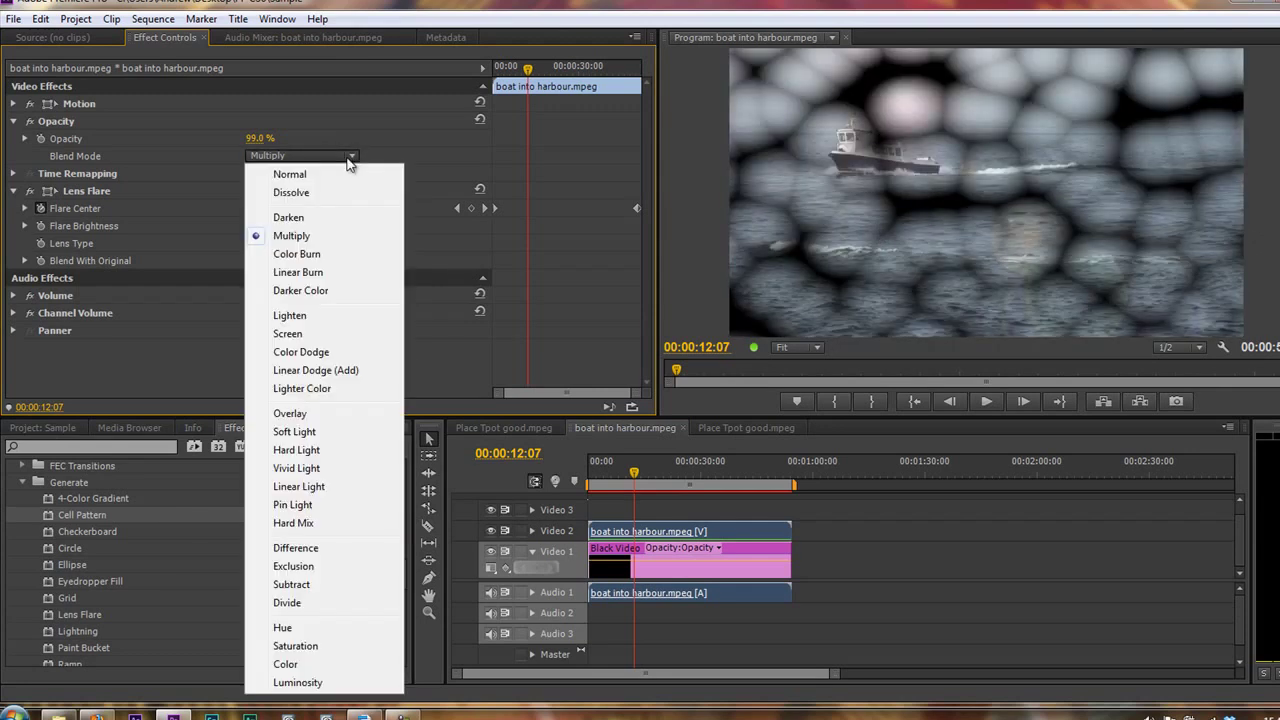
{"action": "left_click", "coordinate": [298, 414]}
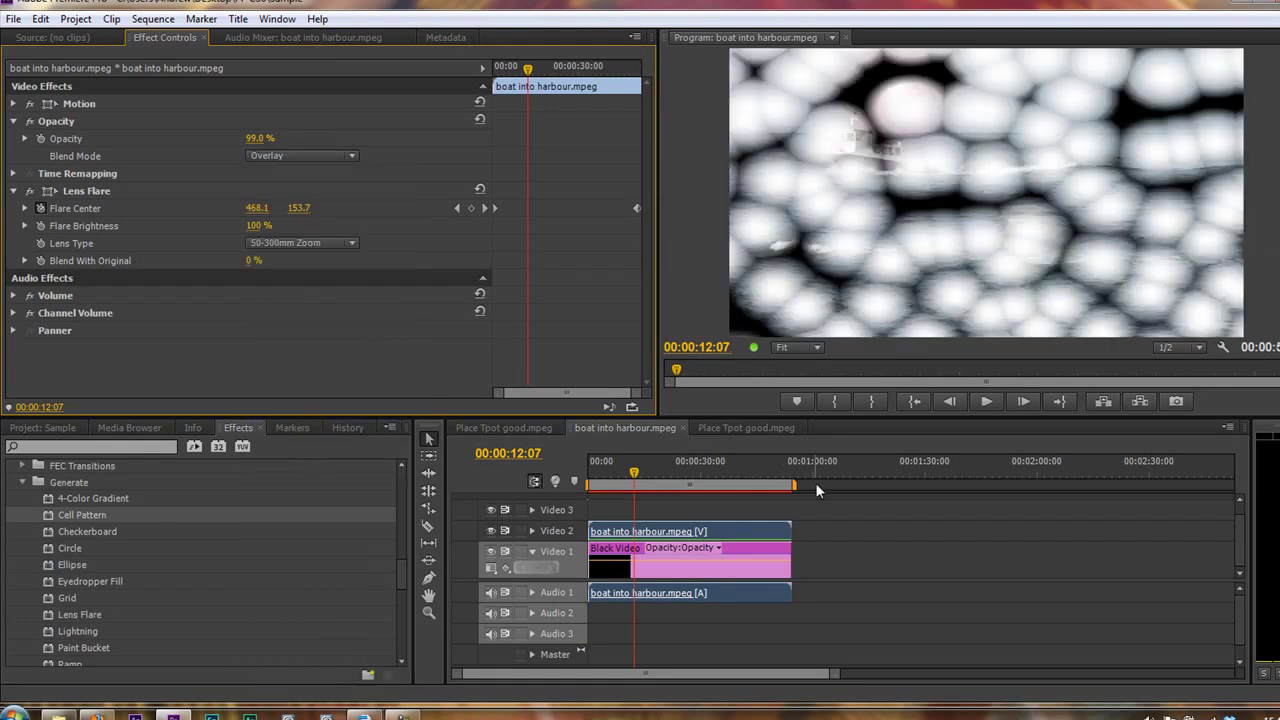
- Lower the Black Video bubble layer's opacity to 14.0% and preview playback
{"action": "left_click", "coordinate": [742, 548]}
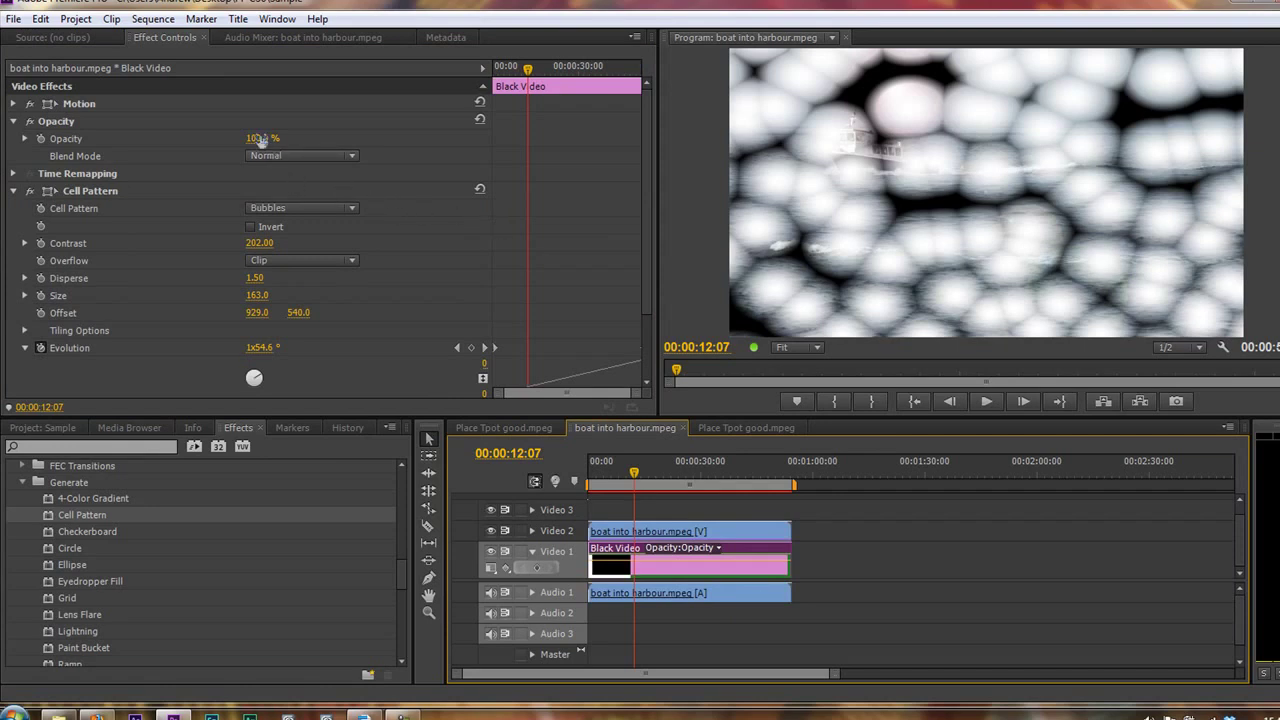
{"action": "left_click_drag", "start_coordinate": [258, 139], "coordinate": [190, 156]}
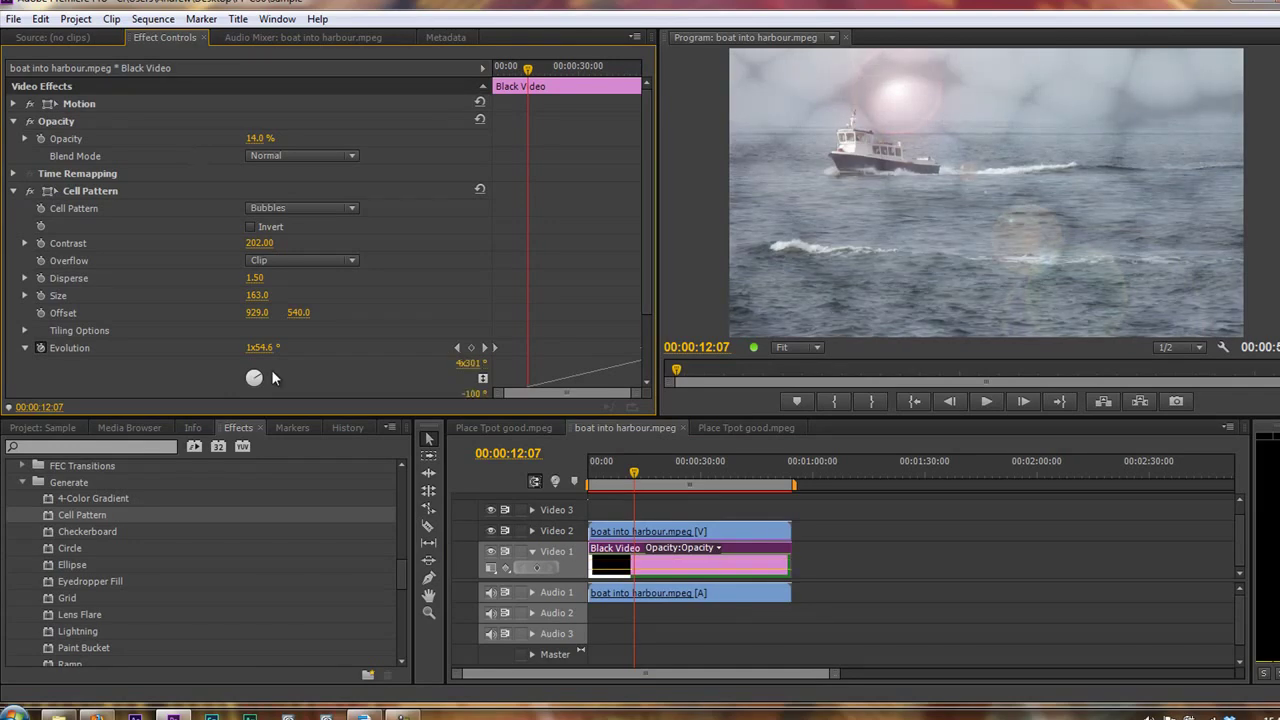
{"action": "key", "text": "space"}
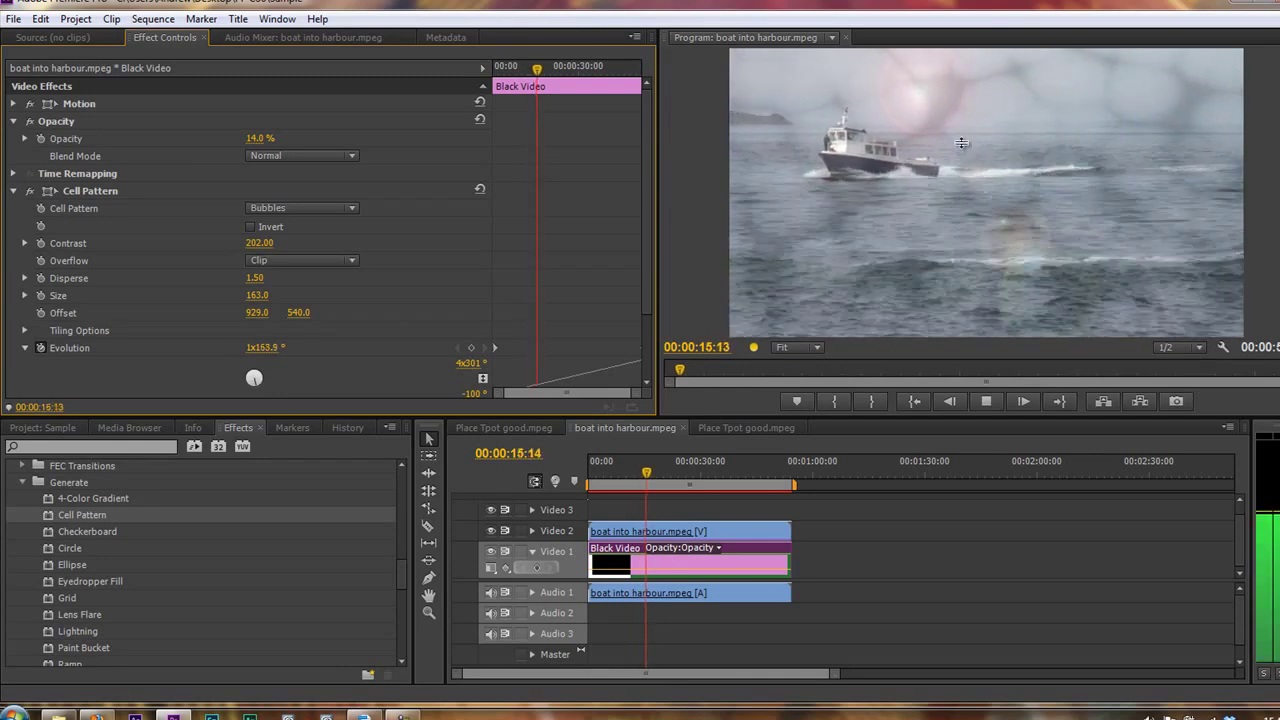
{"action": "key", "text": "space"}
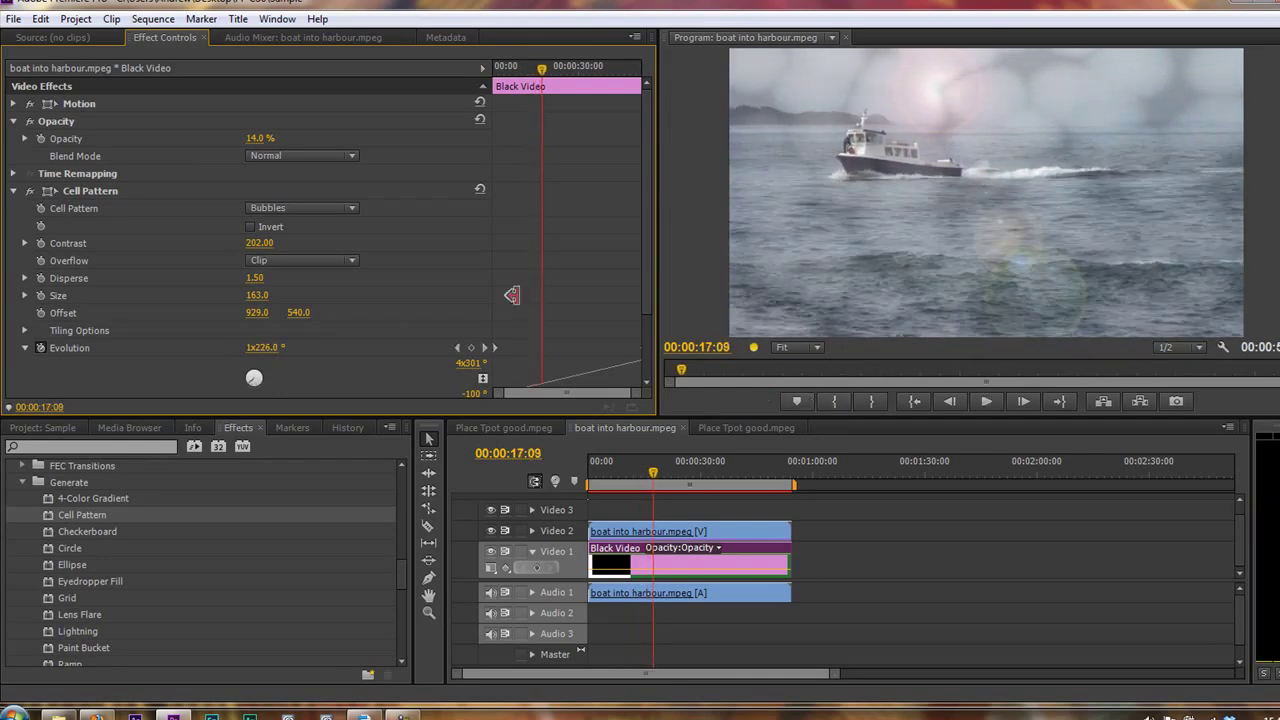
- Switch the boat clip's blend mode from Overlay to Screen and preview playback
{"action": "left_click", "coordinate": [770, 553]}
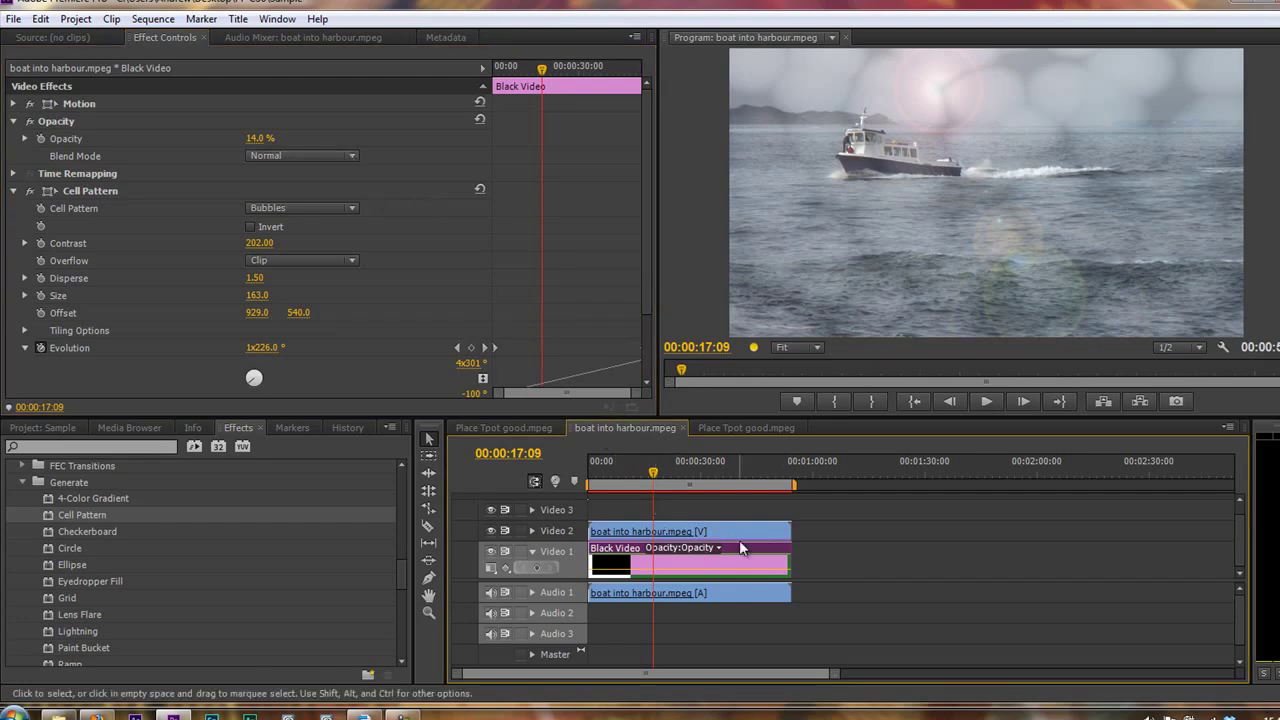
{"action": "left_click", "coordinate": [740, 547]}
{"action": "left_click", "coordinate": [743, 537]}
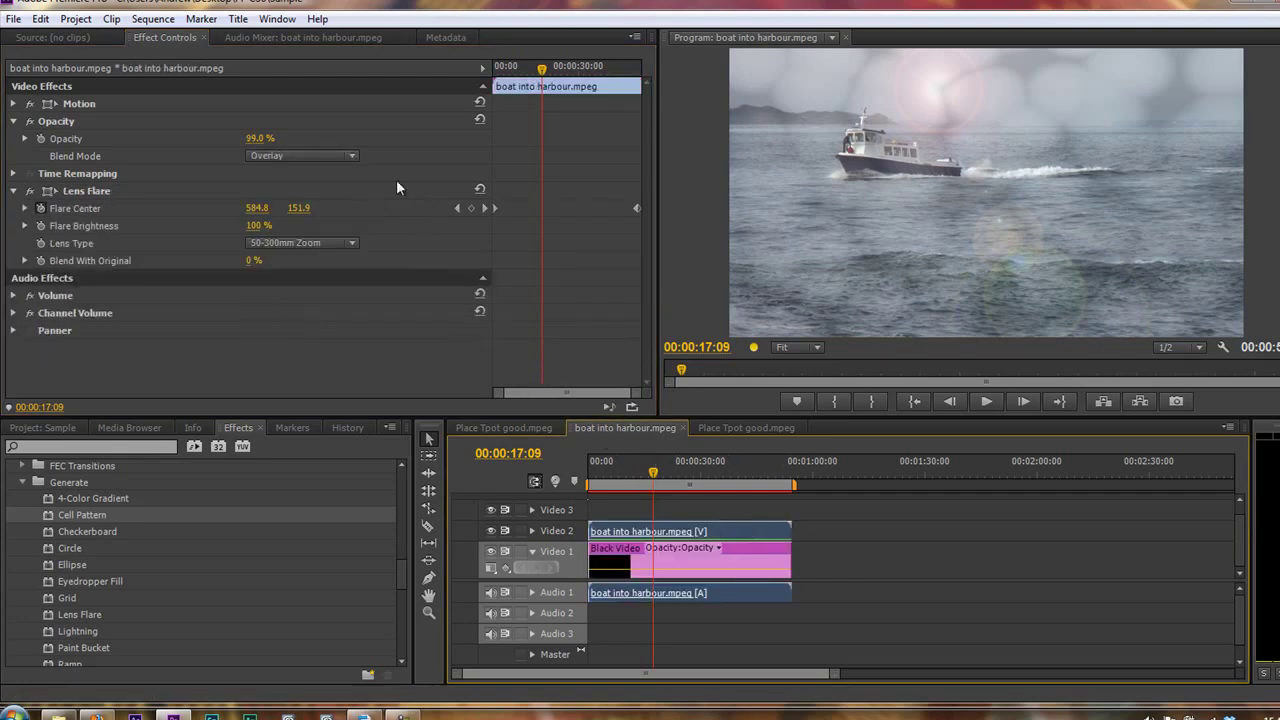
{"action": "left_click", "coordinate": [350, 157]}
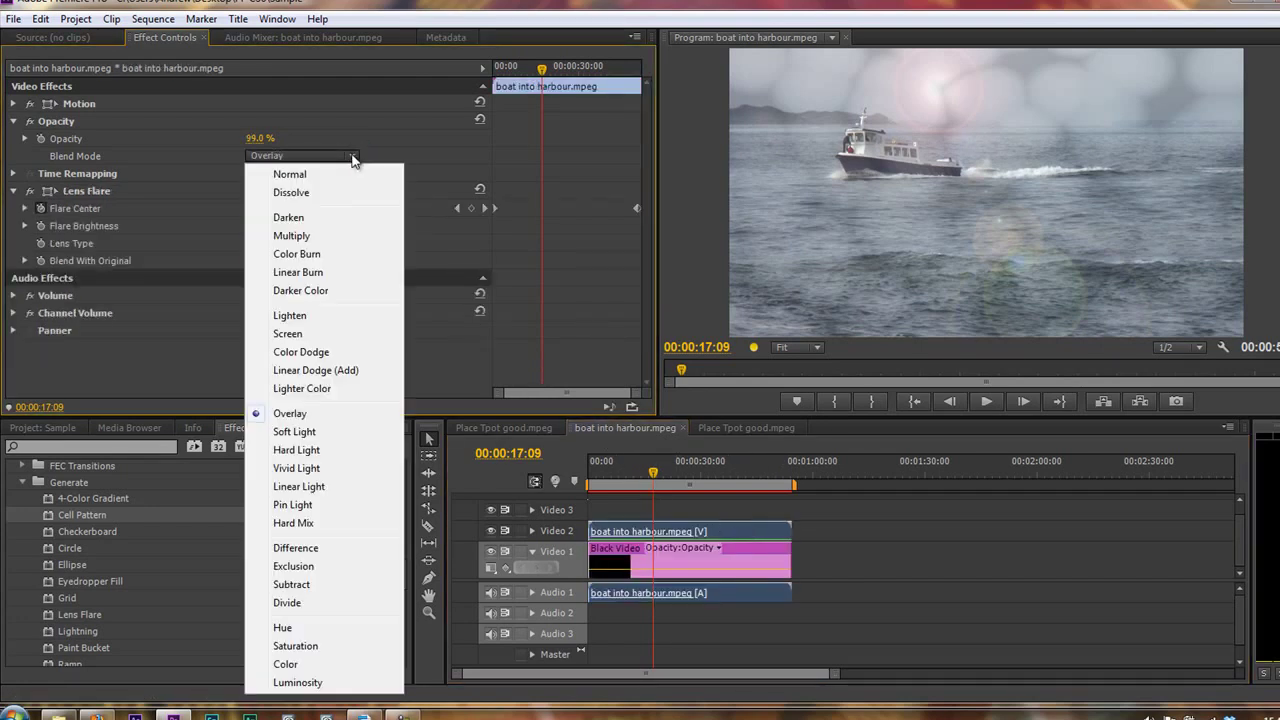
{"action": "left_click", "coordinate": [306, 334]}
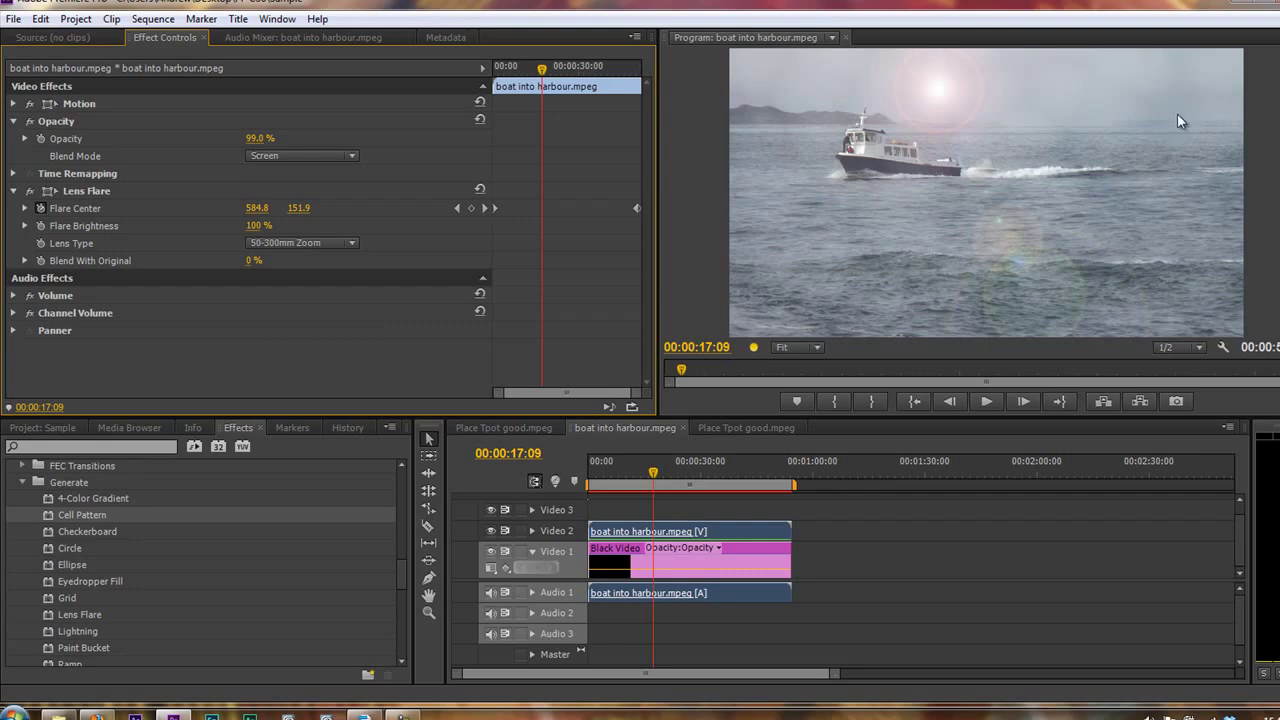
{"action": "key", "text": "space"}
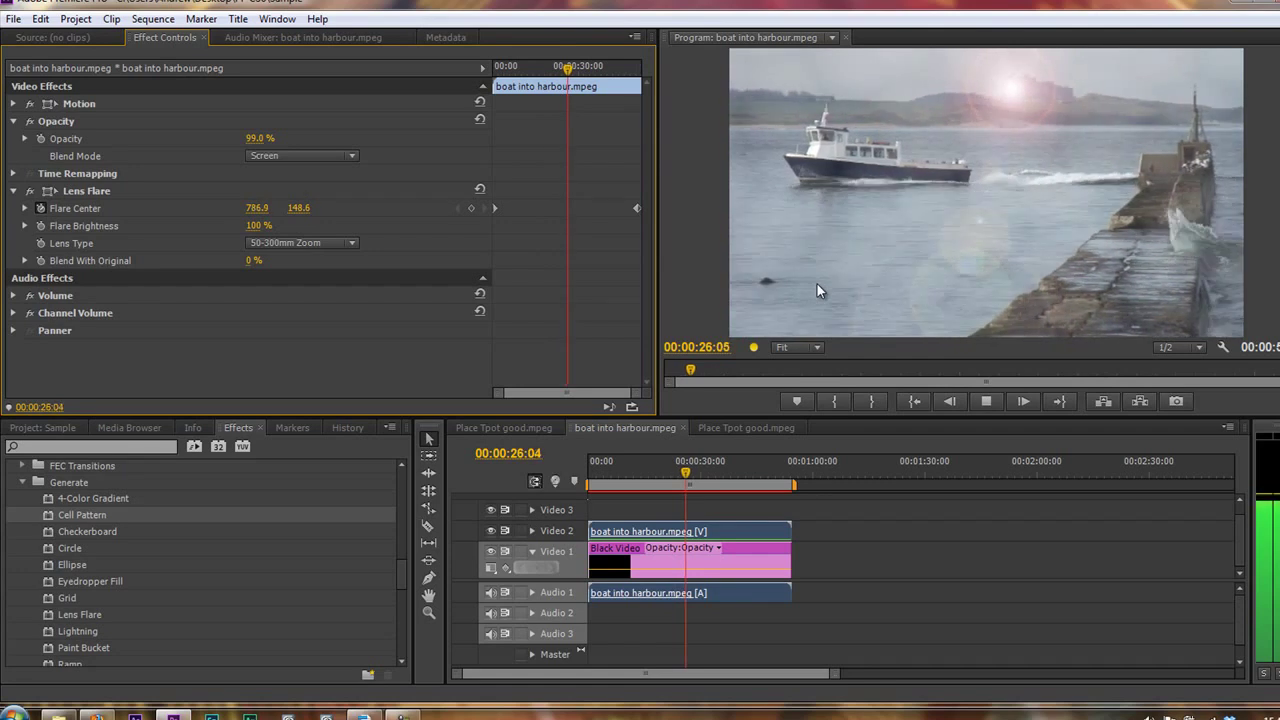
{"action": "key", "text": "space"}
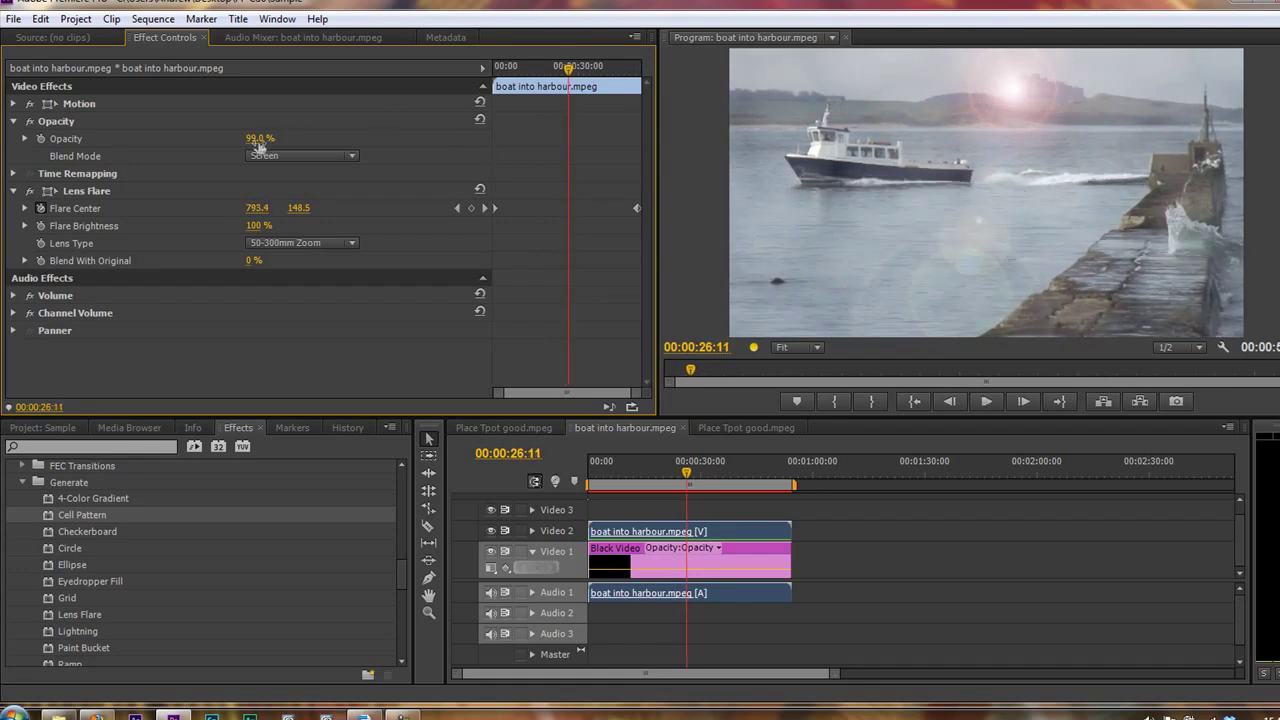
- Scrub the Black Video bubble layer's opacity up and down while previewing playback
{"action": "left_click", "coordinate": [757, 548]}
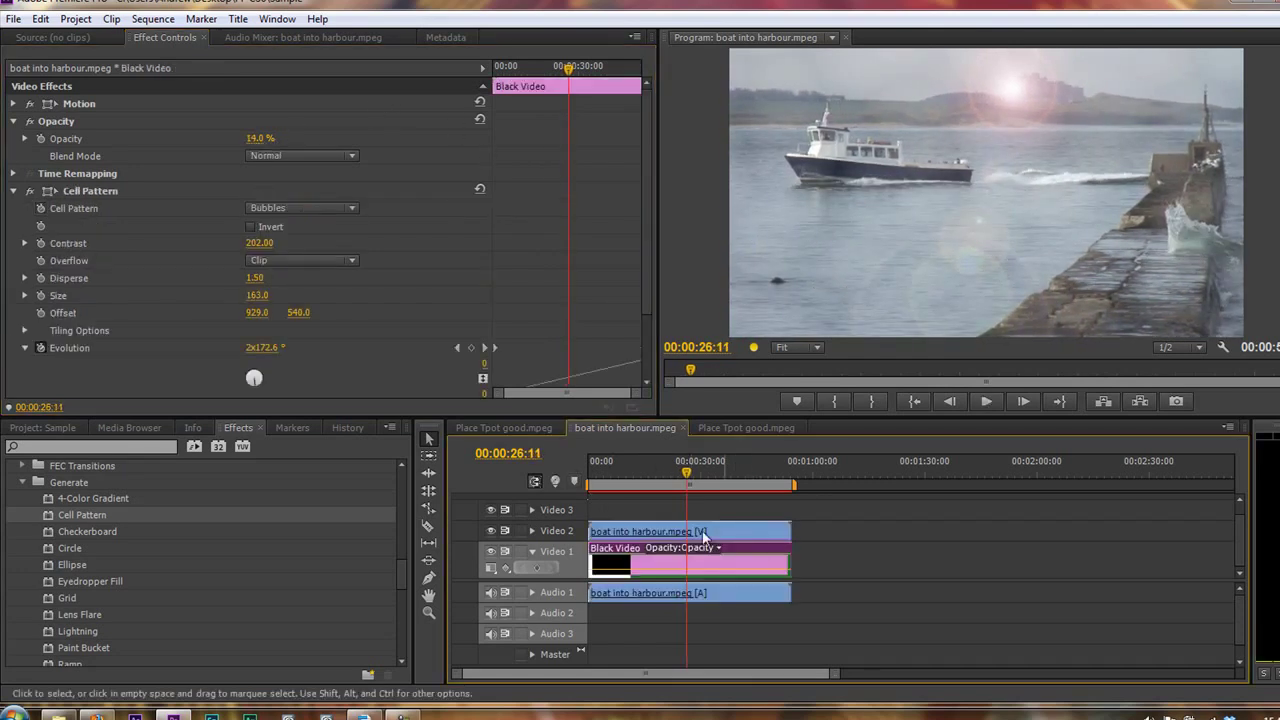
{"action": "left_click_drag", "start_coordinate": [258, 138], "coordinate": [328, 151]}
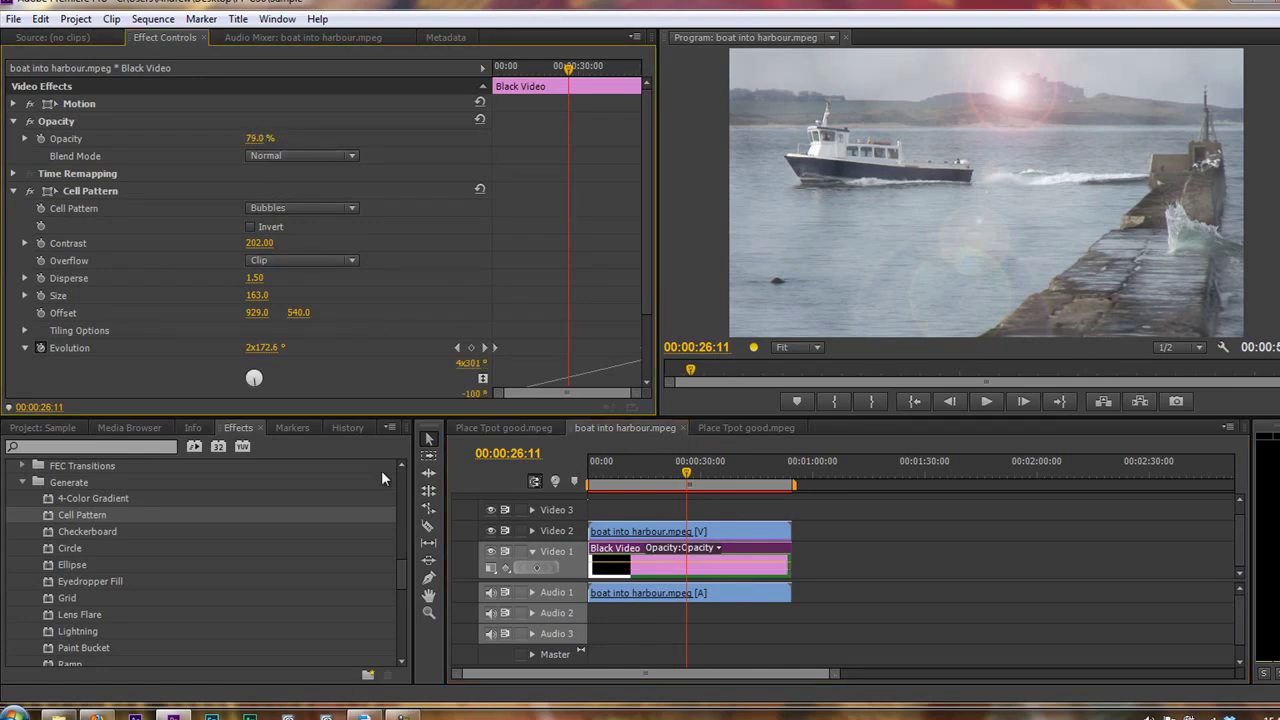
{"action": "key", "text": "space"}
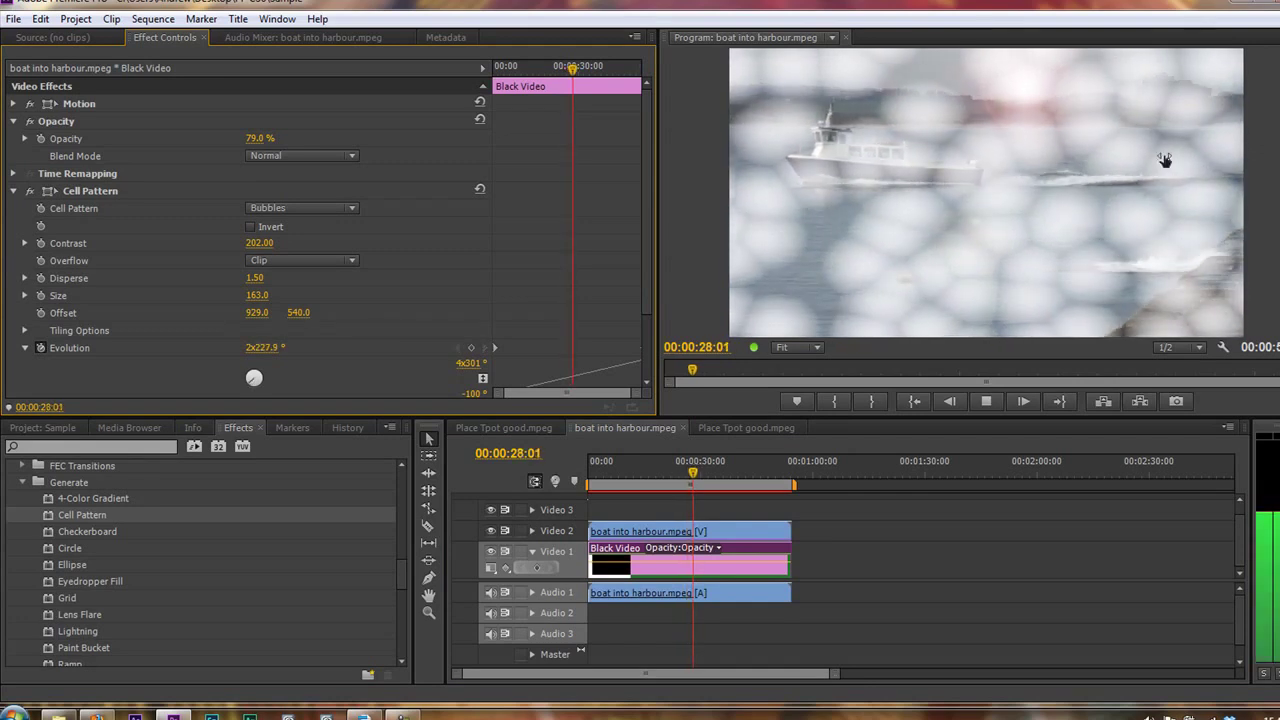
{"action": "key", "text": "space"}
{"action": "left_click_drag", "start_coordinate": [258, 139], "coordinate": [204, 154]}
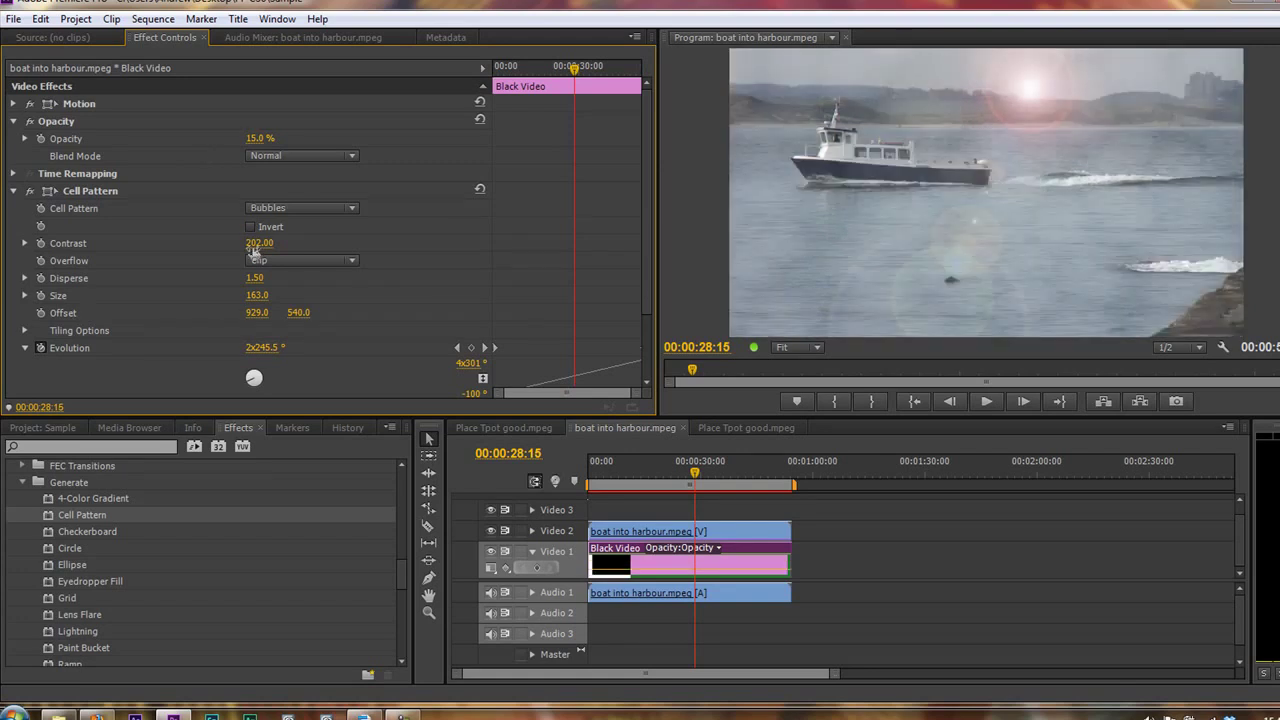
{"action": "key", "text": "space"}
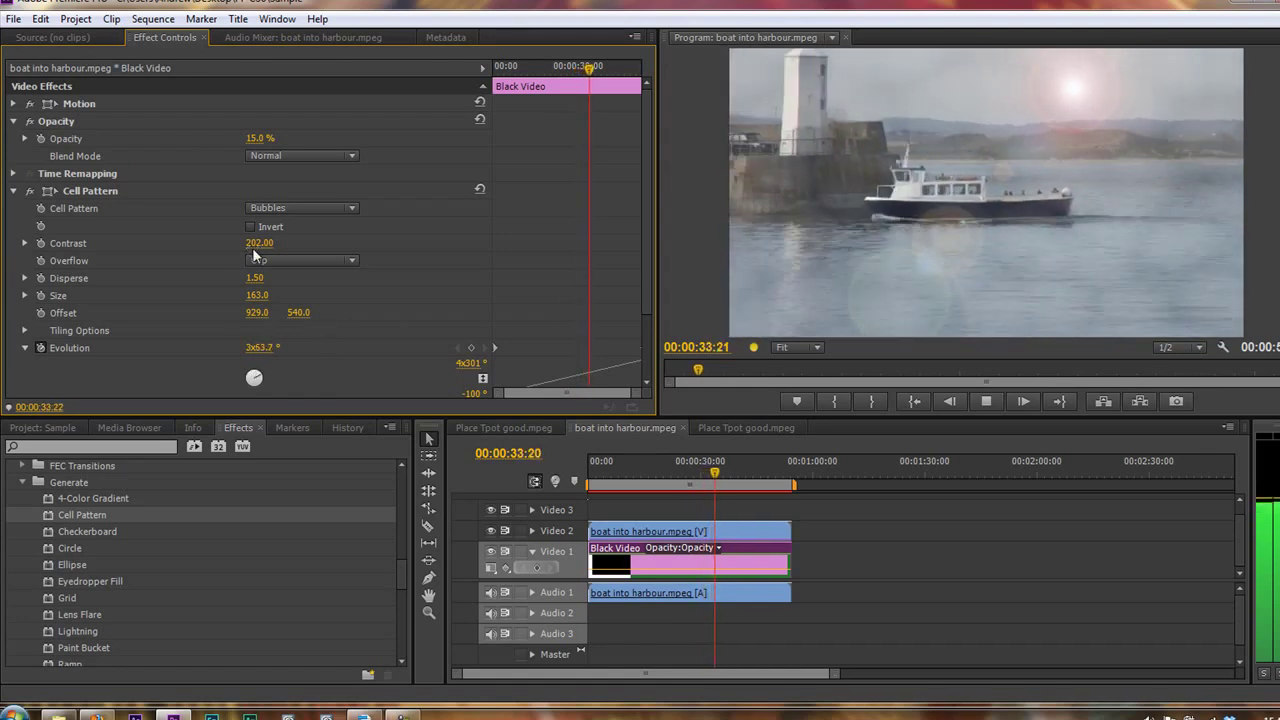
- Enter 9% as the bubble layer's opacity and play back the result
{"action": "left_click", "coordinate": [254, 138]}
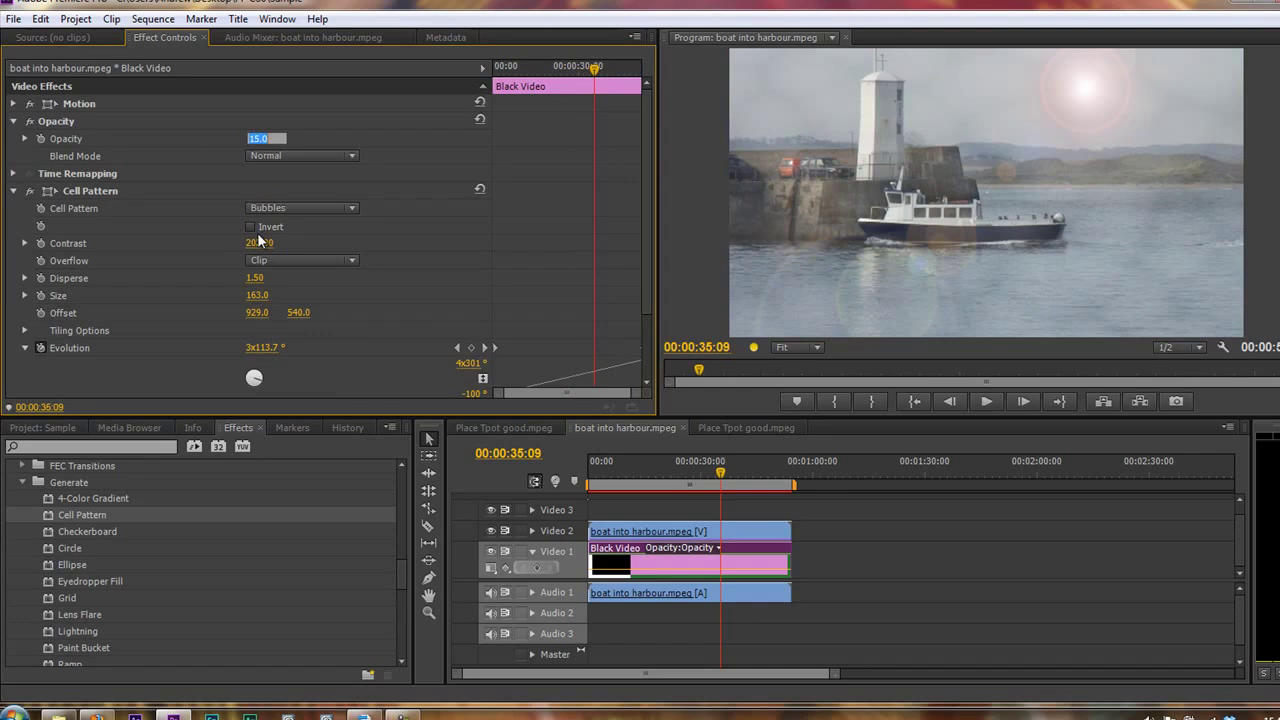
{"action": "type", "text": "9"}
{"action": "key", "text": "Return"}
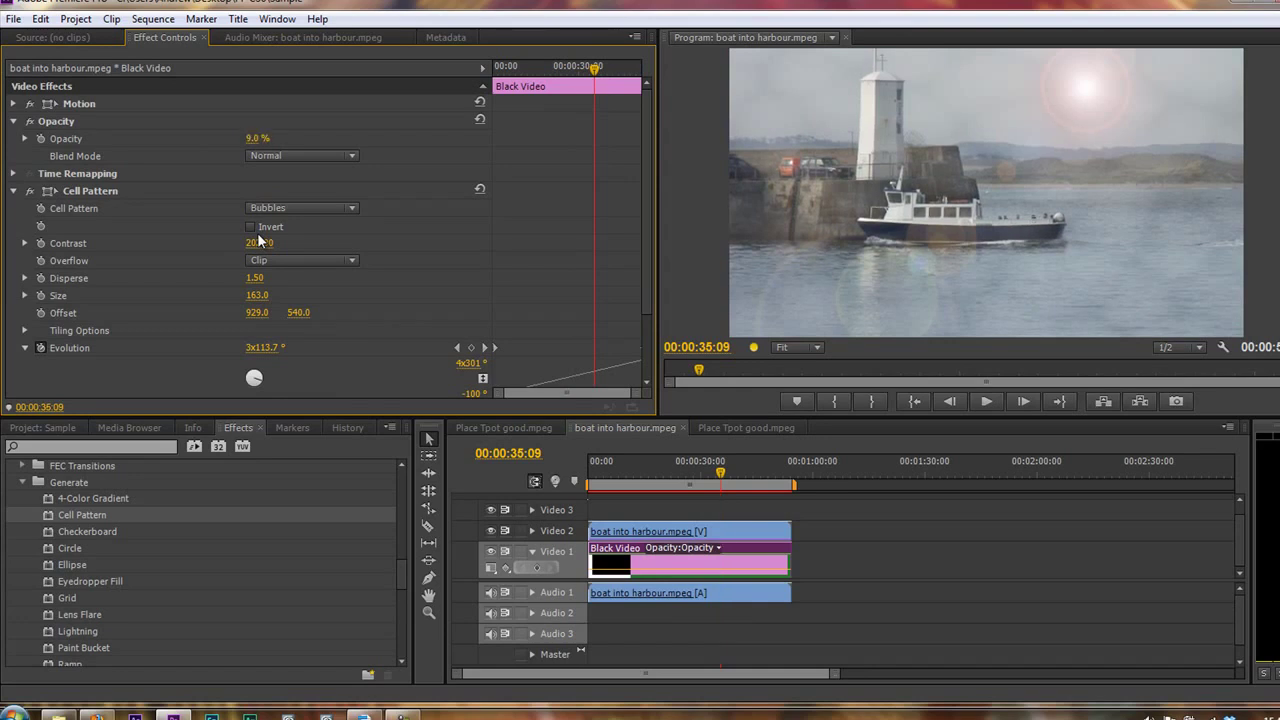
{"action": "key", "text": "space"}
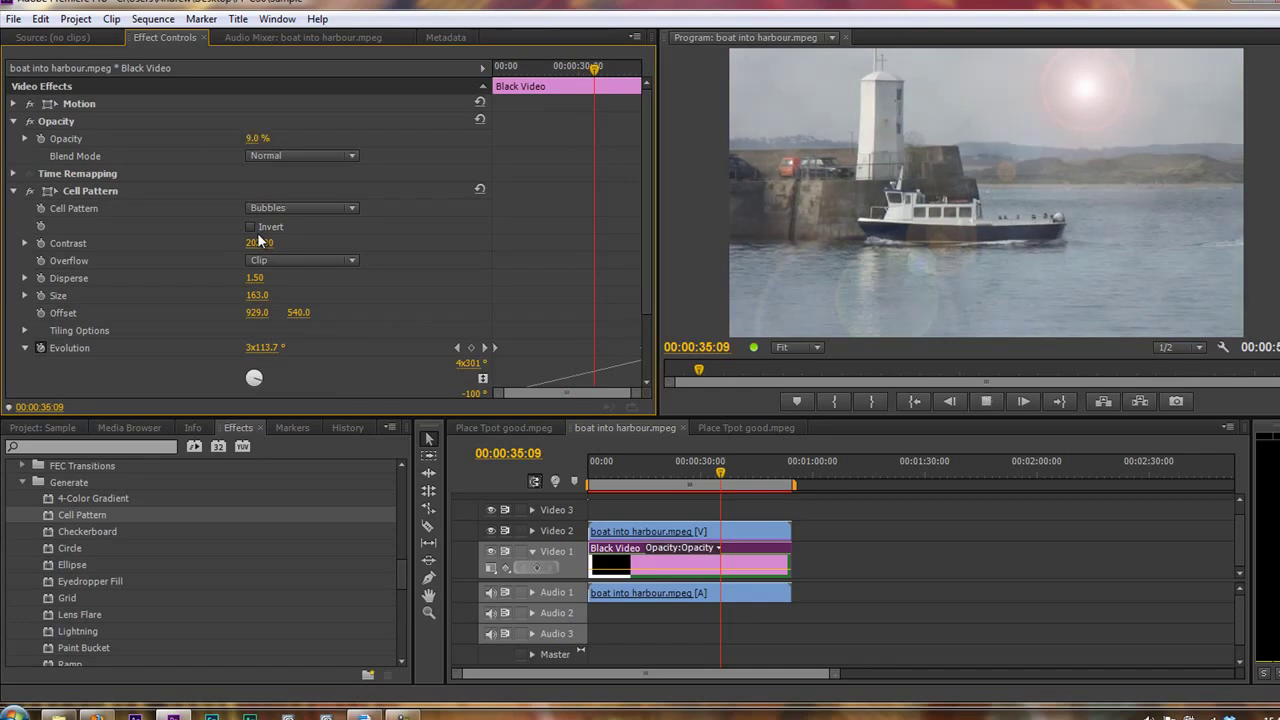
{"action": "left_click", "coordinate": [705, 472]}
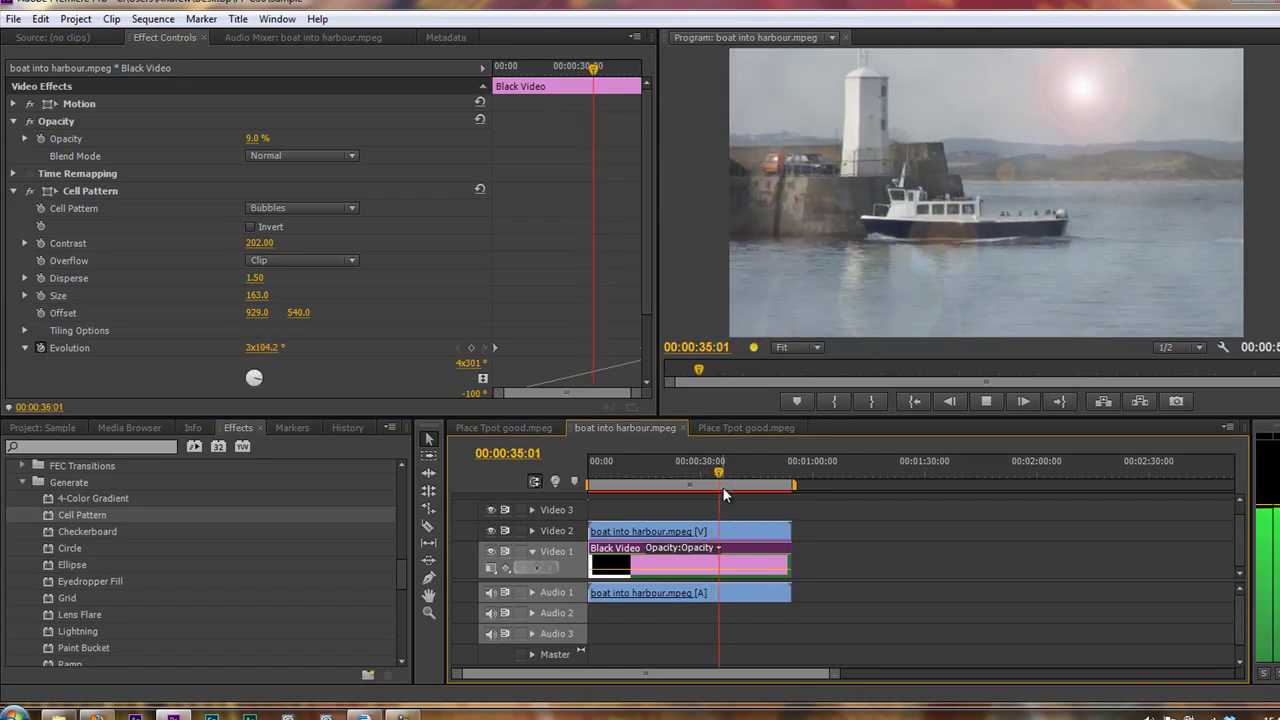
{"action": "key", "text": "space"}
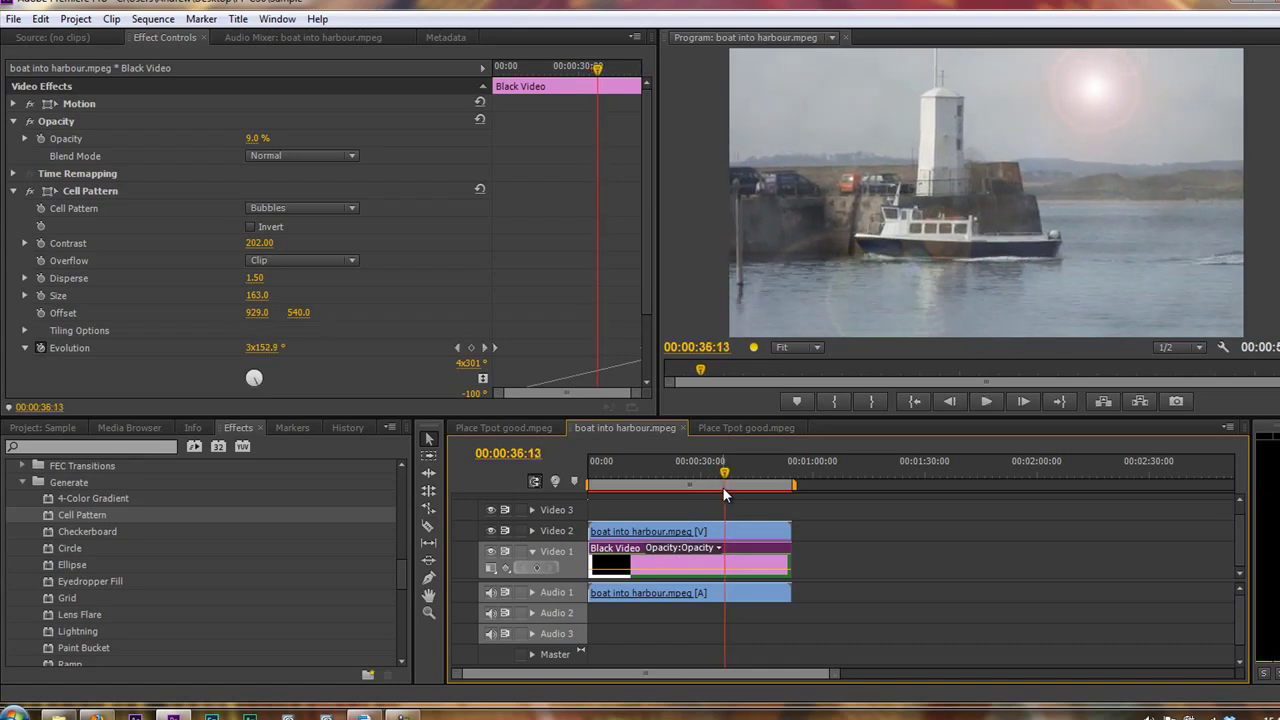